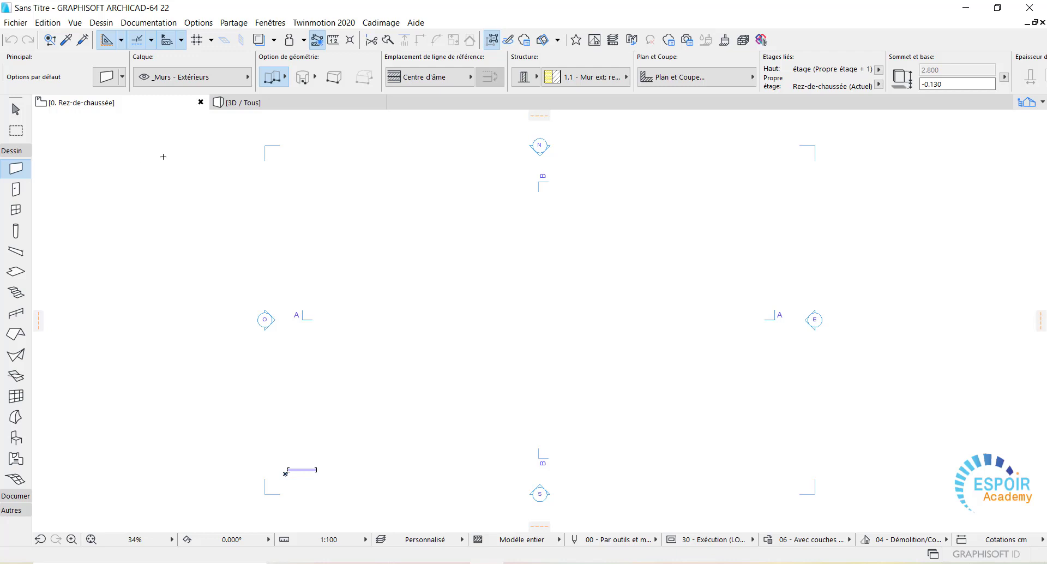
Step: Delete all elevation and section markers from the ground-floor plan together with their viewpoints
scroll(490, 335, down, 1)
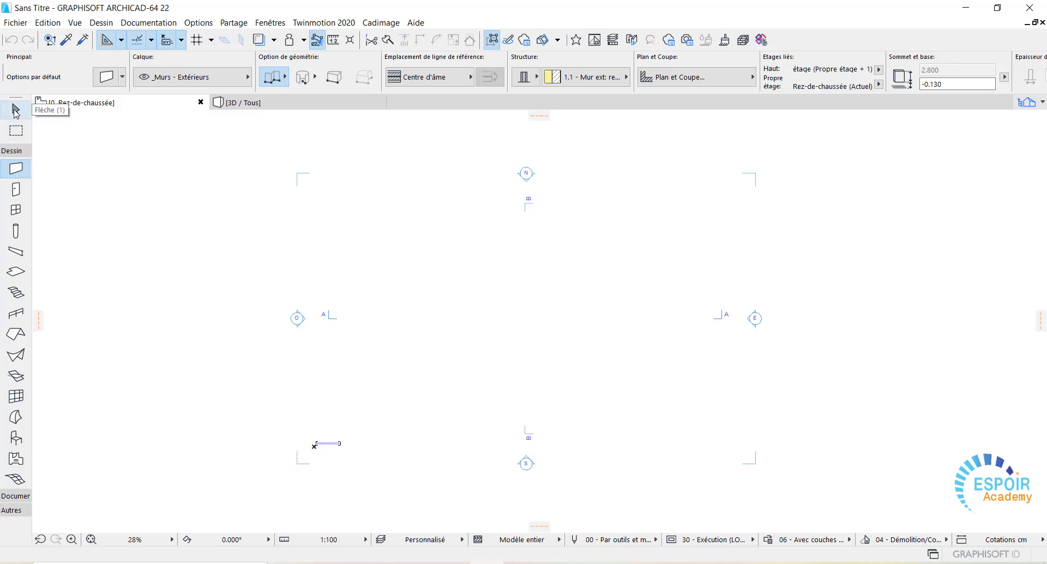
click(16, 110)
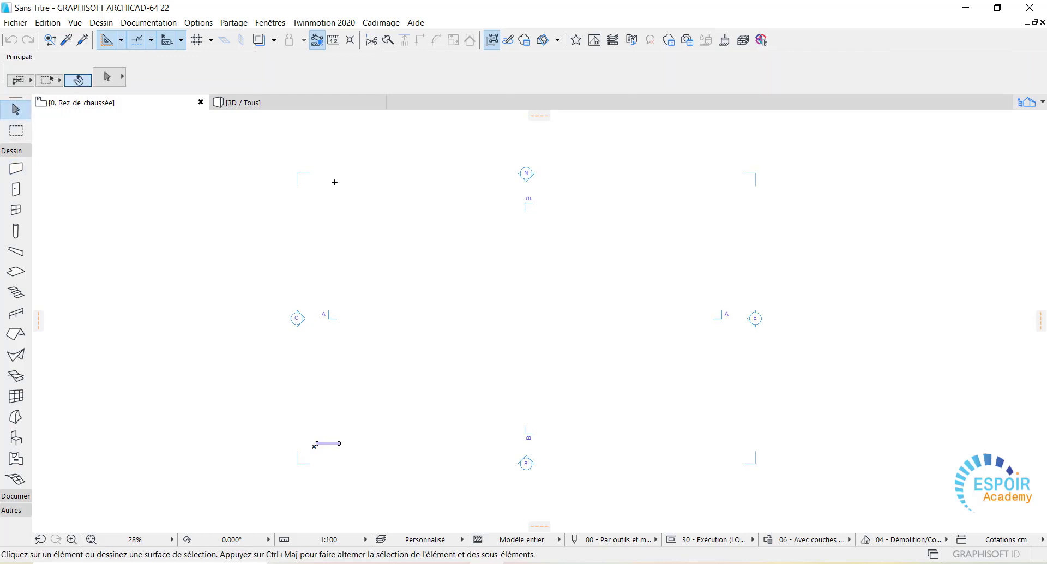
scroll(381, 188, down, 1)
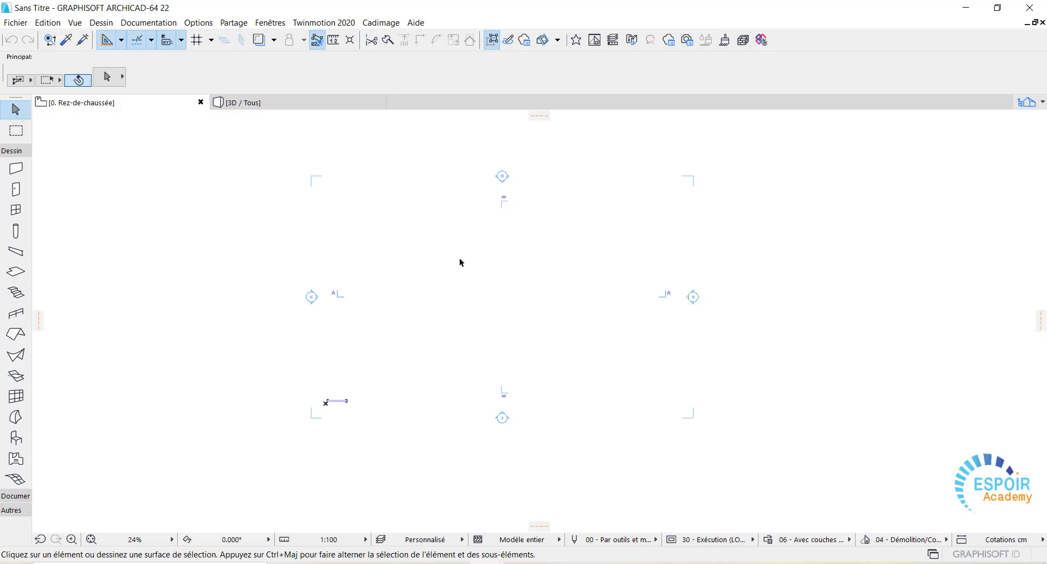
scroll(502, 175, up, 2)
scroll(588, 259, down, 3)
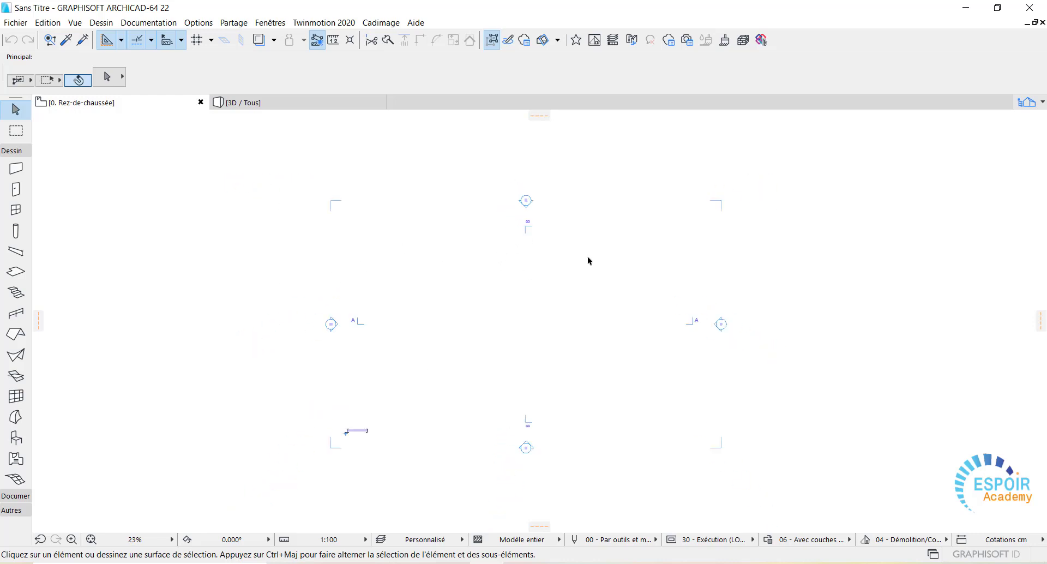
click(328, 182)
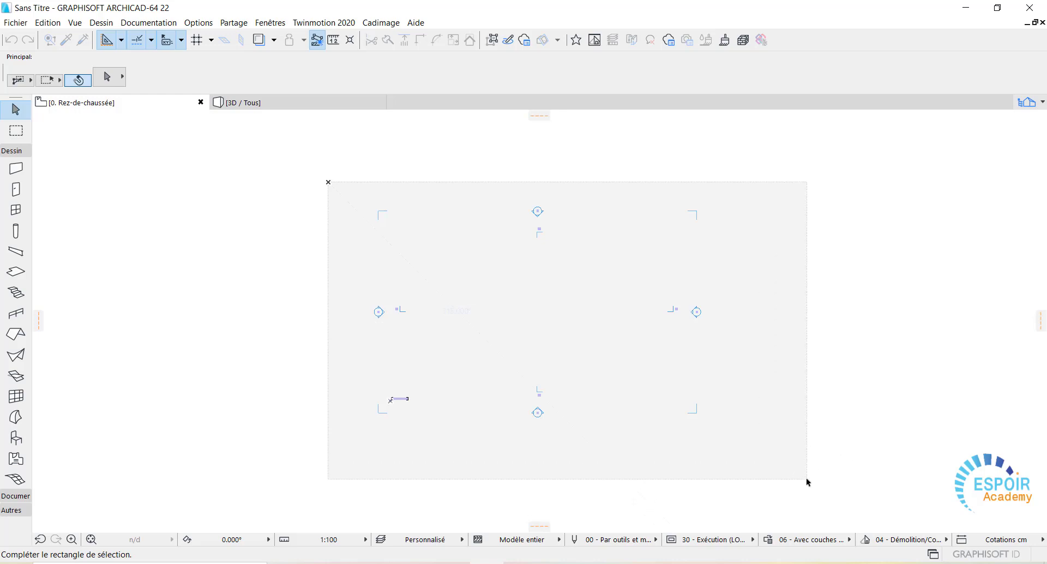
click(740, 460)
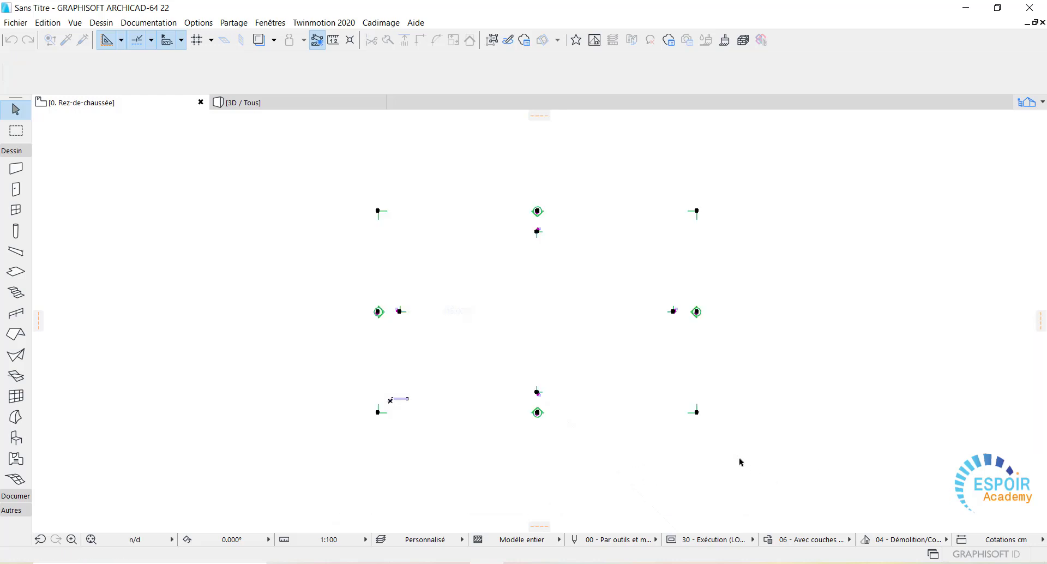
key(Delete)
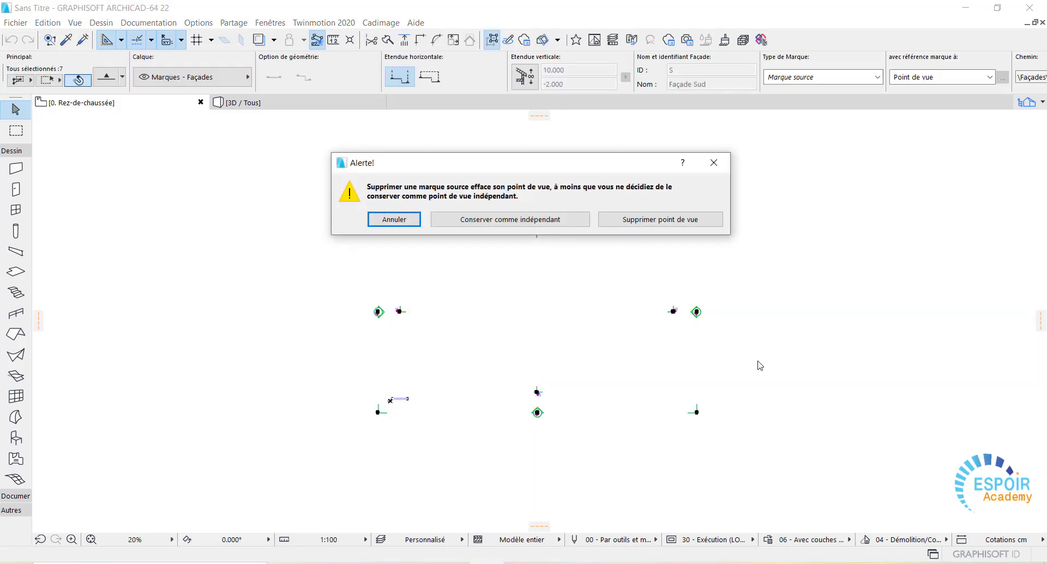
click(671, 220)
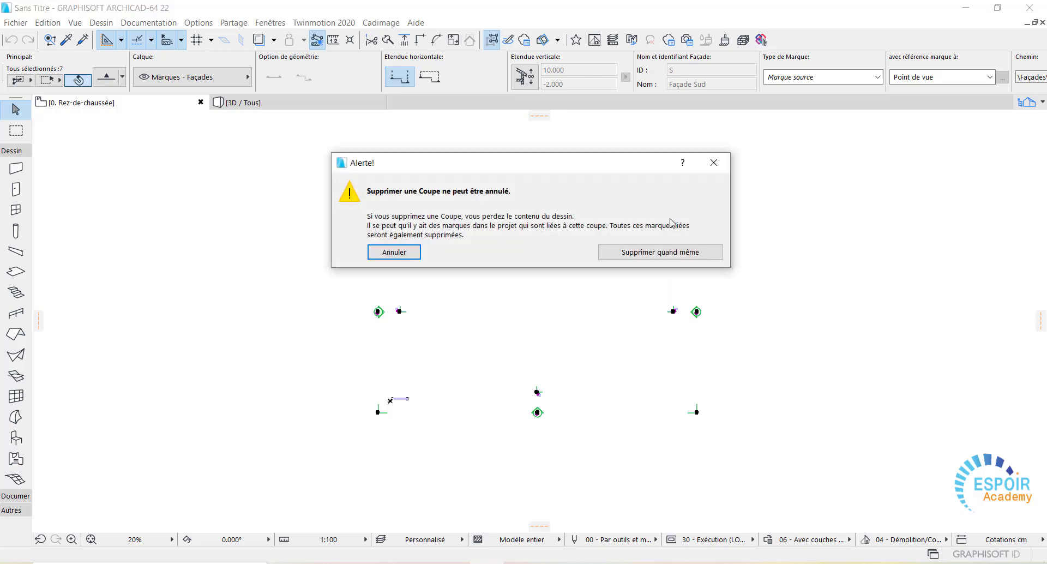
click(677, 252)
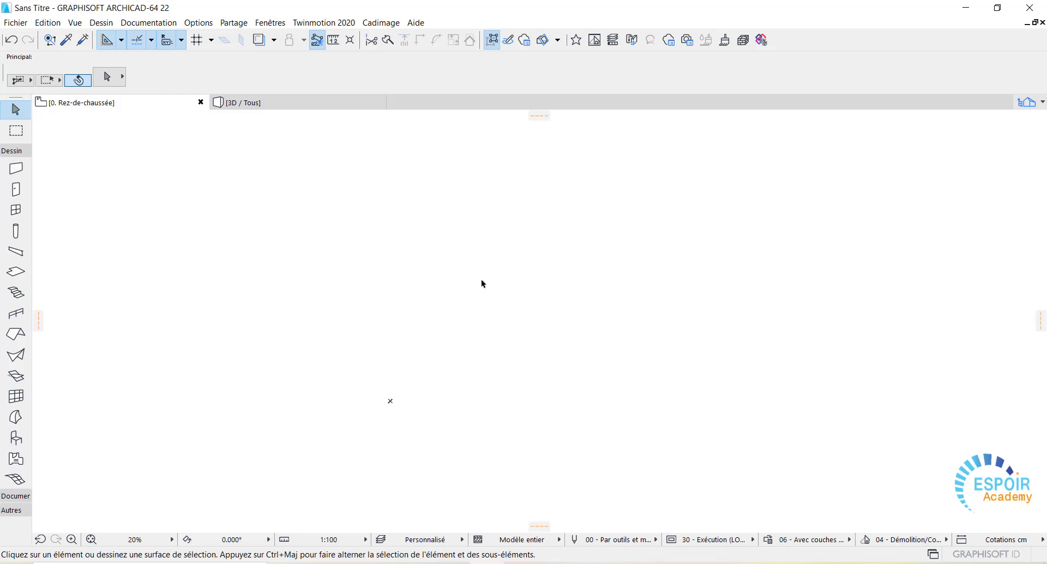
Step: Set the project's working length unit to centimetre (centimètre)
click(213, 25)
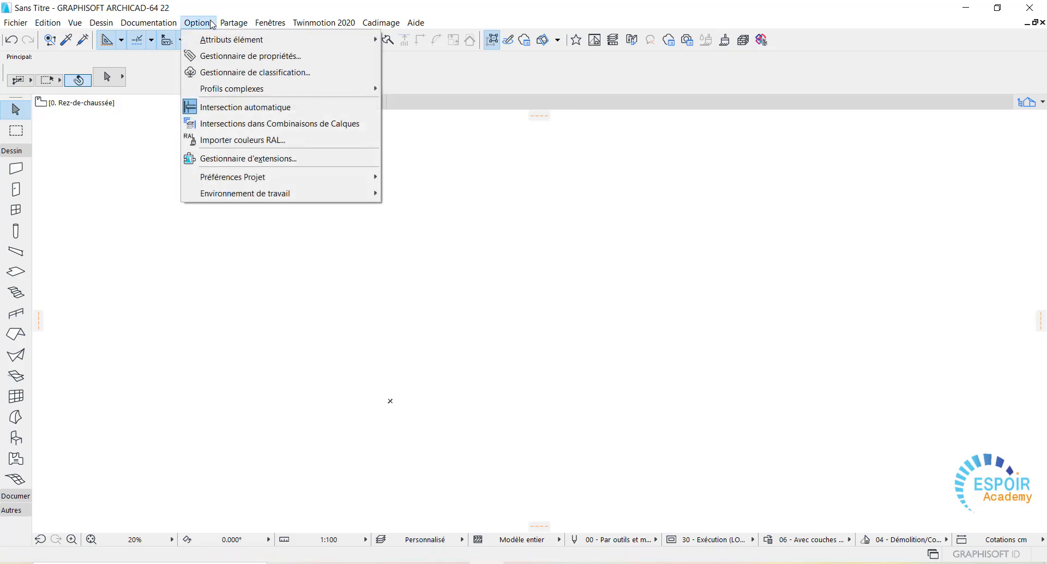
mouse_move(289, 172)
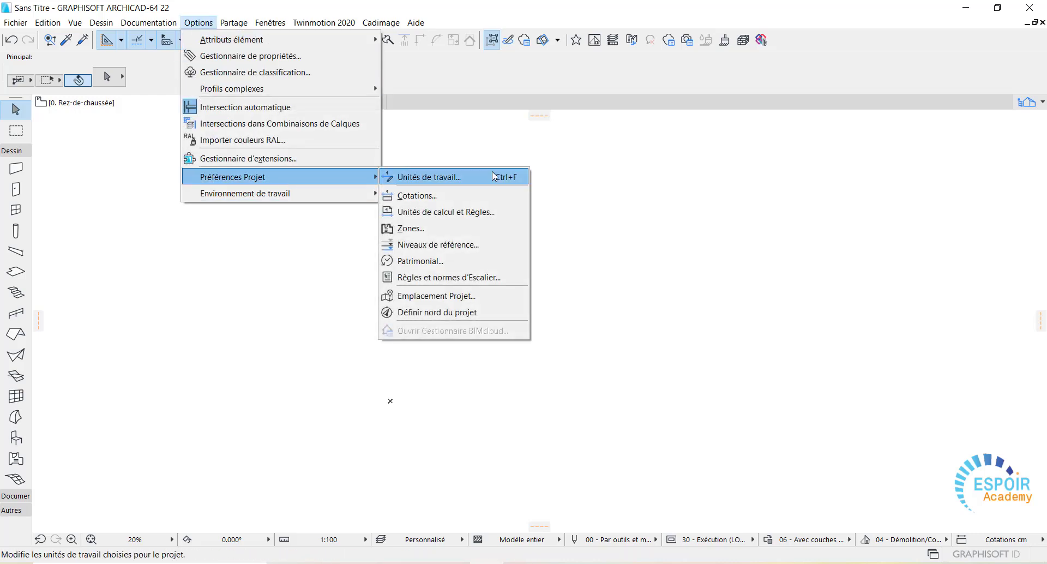
click(429, 177)
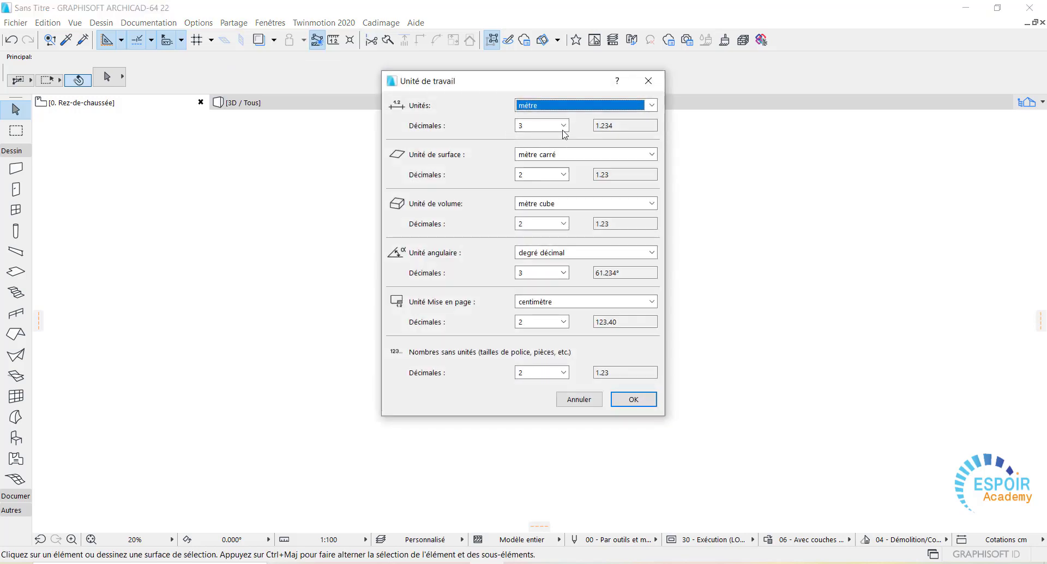
click(651, 105)
click(652, 106)
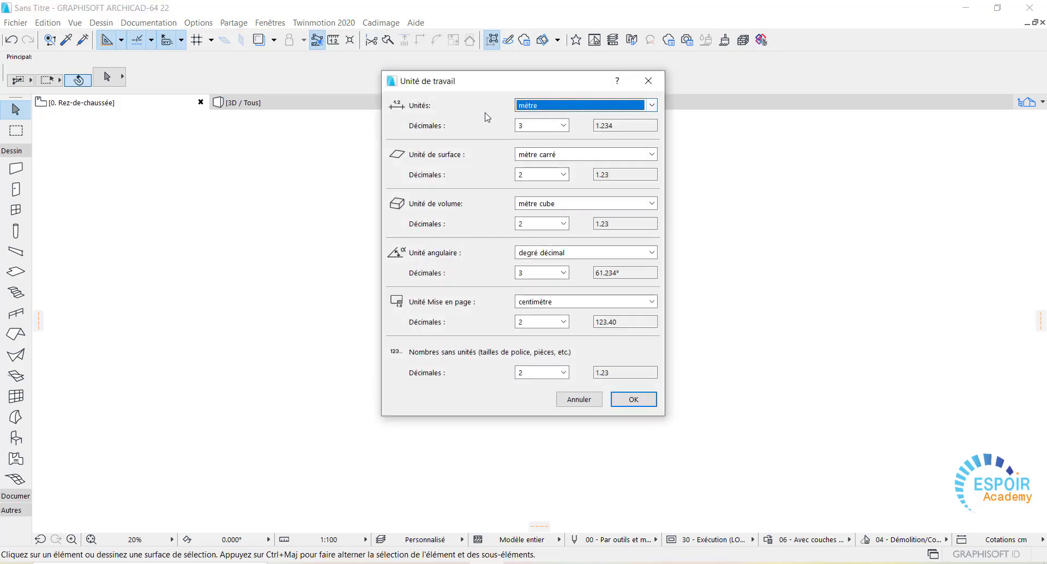
click(651, 105)
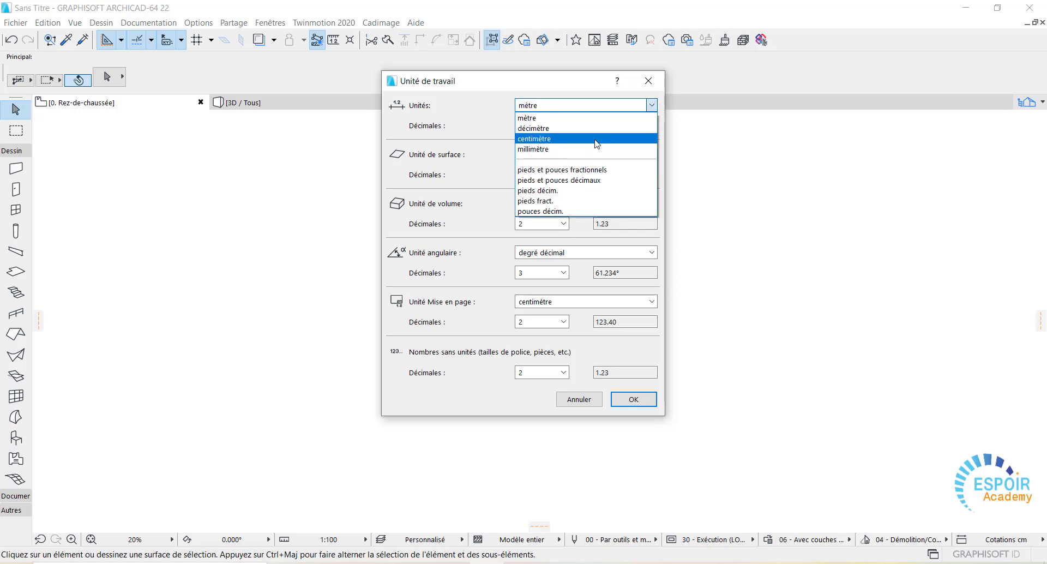
click(597, 143)
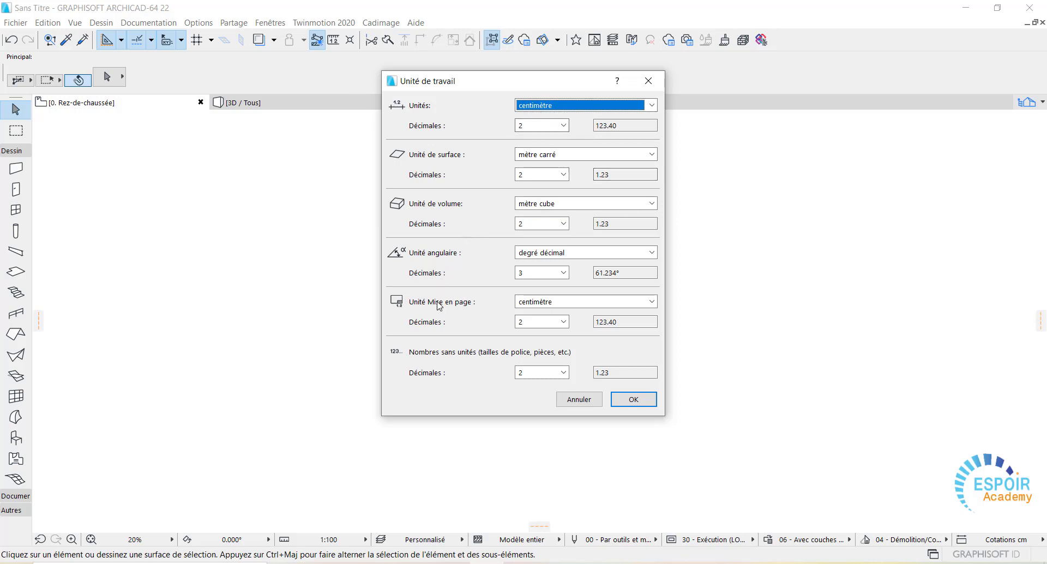
click(633, 399)
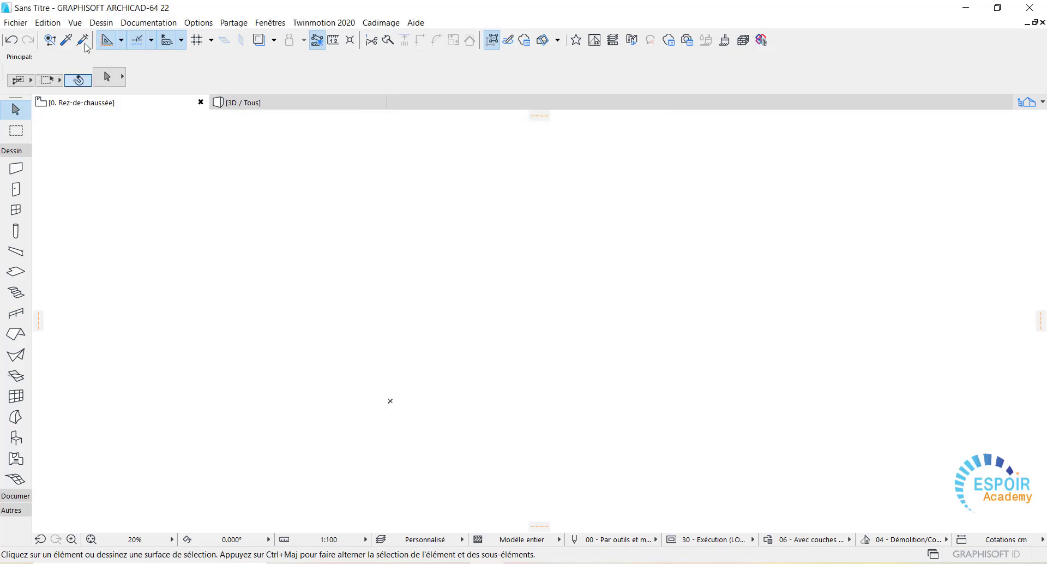
Step: Examine the project's storey settings, including names, elevations and storey heights, without changing them
click(108, 25)
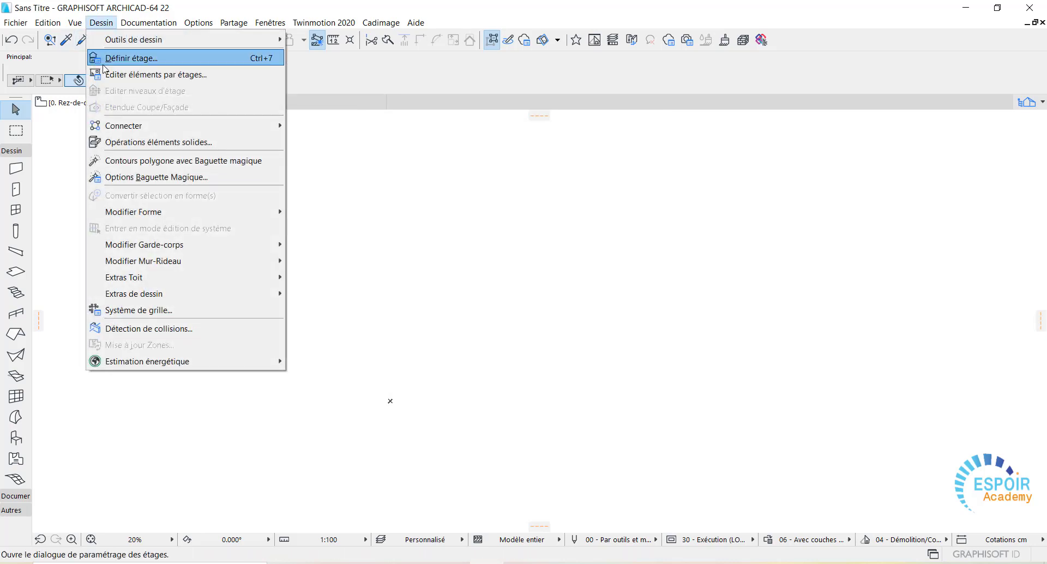
click(123, 56)
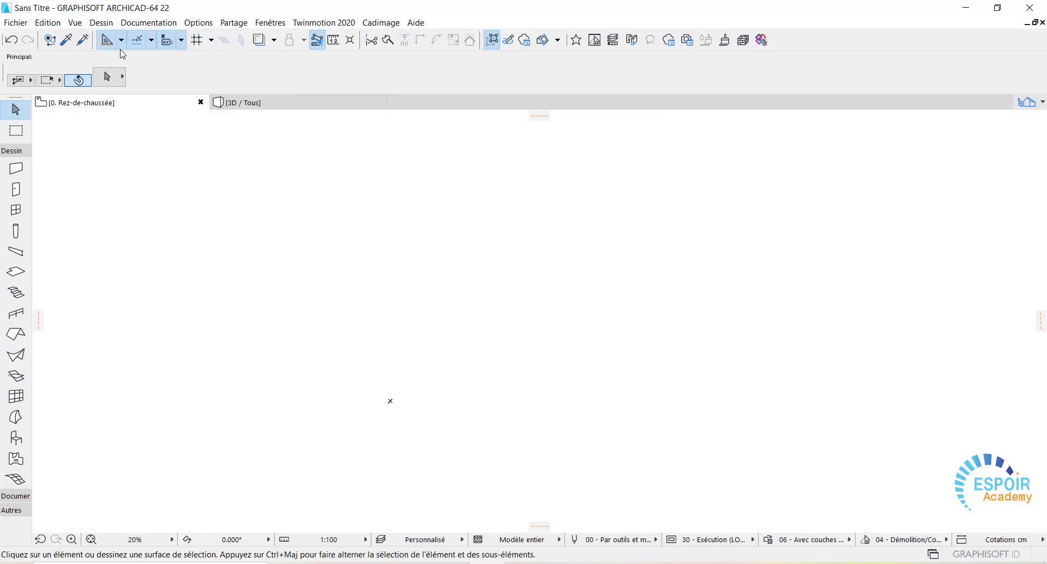
click(101, 22)
click(187, 57)
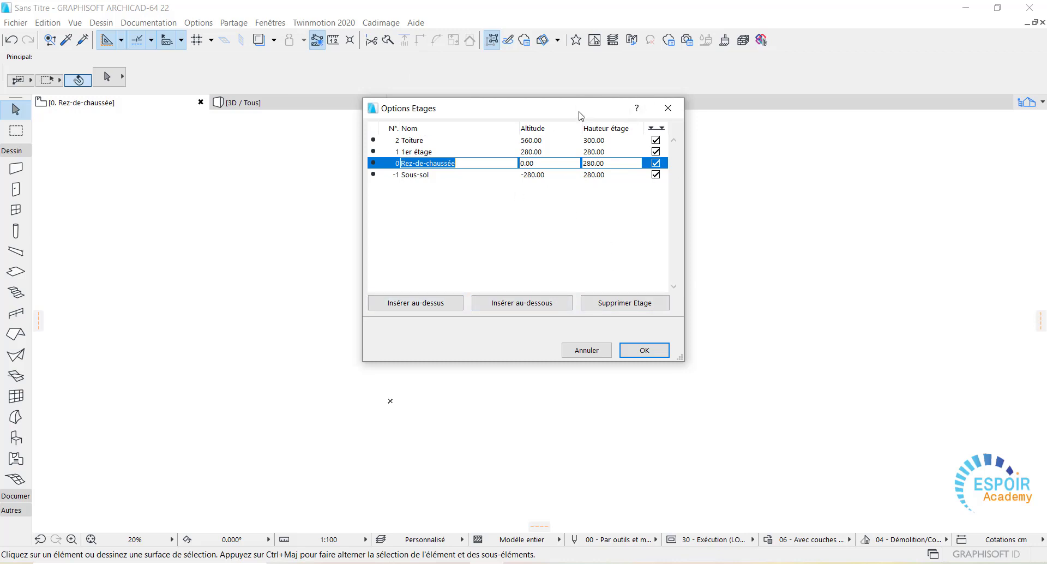
drag(596, 113, 588, 220)
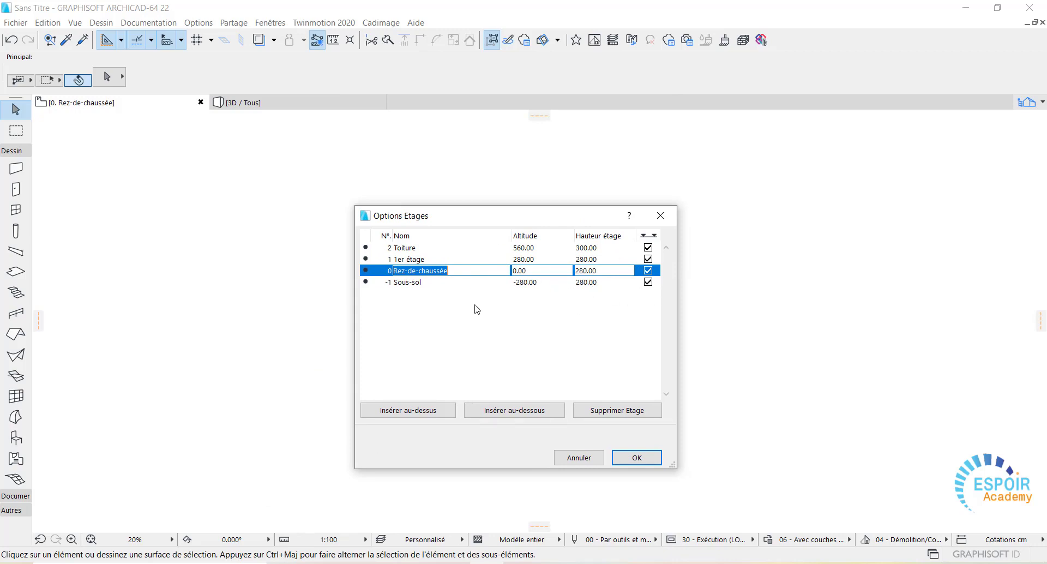
click(666, 217)
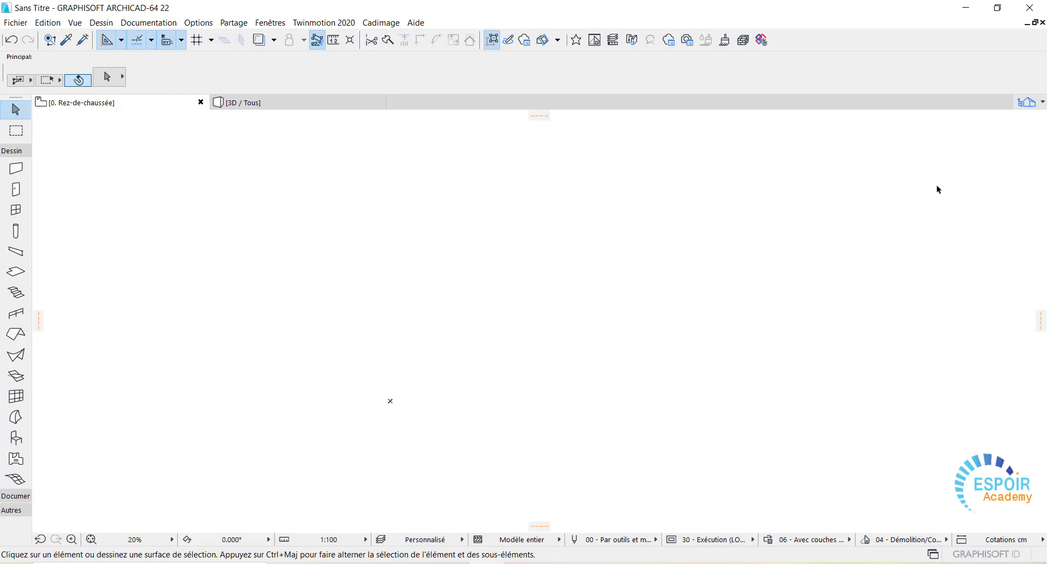
Step: Open the independent worksheet R0 Rez-de-chaussée (relevé) from the project map
click(1032, 105)
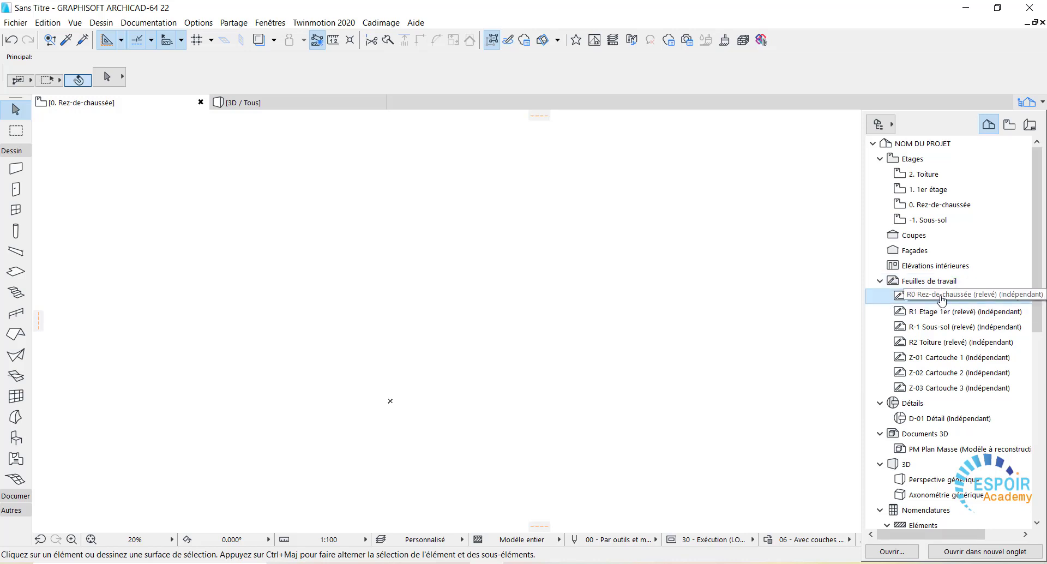
double_click(941, 300)
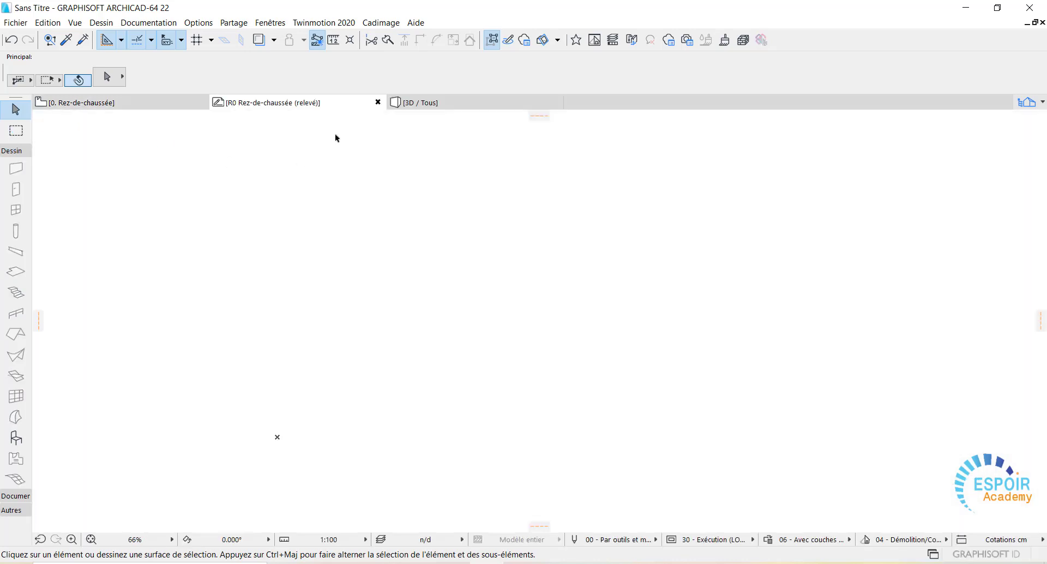
click(1028, 105)
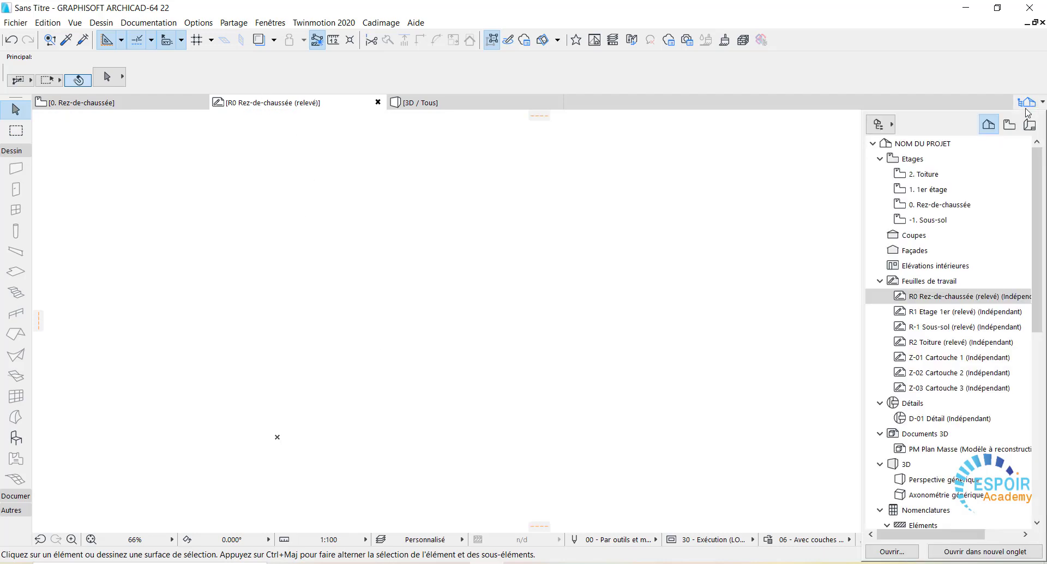
right_click(955, 297)
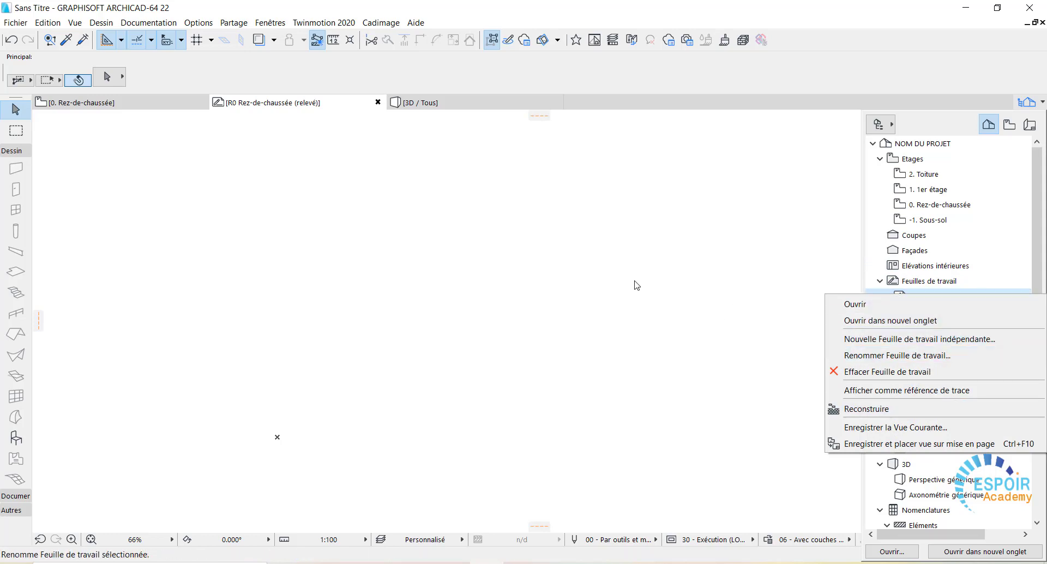
click(587, 284)
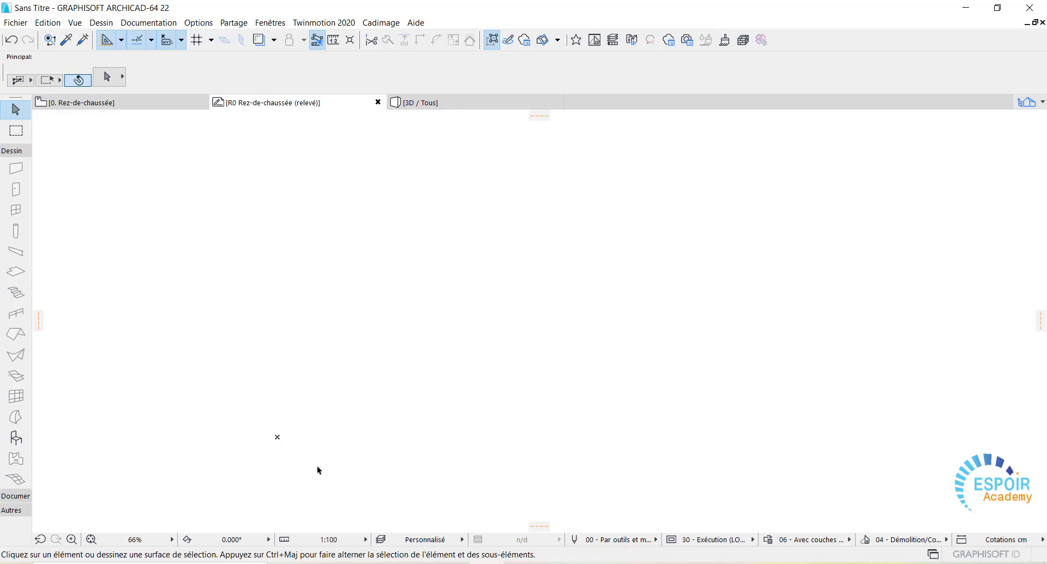
Step: Place the external PDF drawing "R0 Rez-de-chaussée (relevé) _ Indépendant" from the Documents folder on the ground-floor worksheet
middle_drag(302, 438, 302, 430)
click(16, 23)
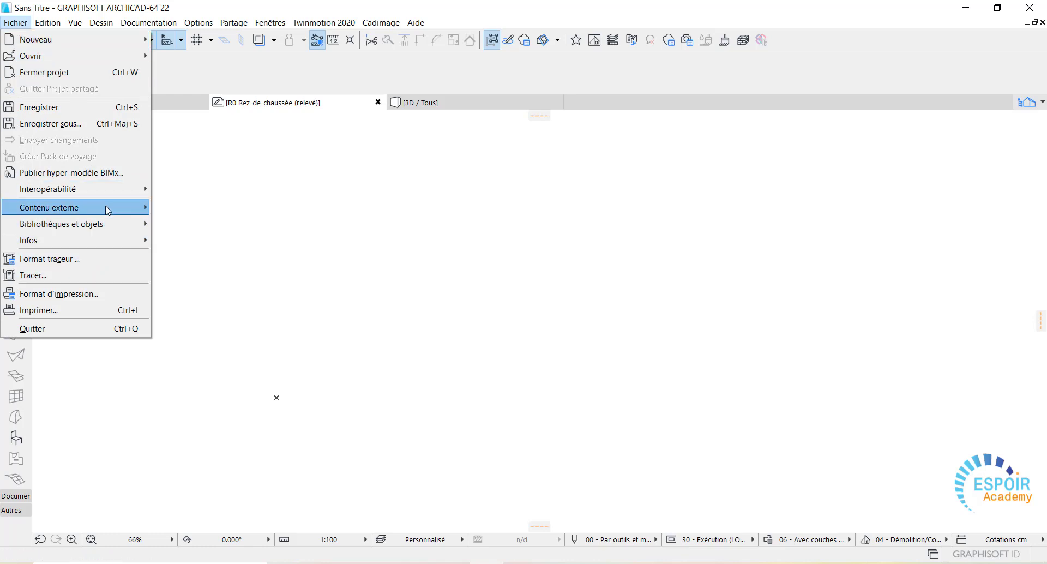
mouse_move(107, 210)
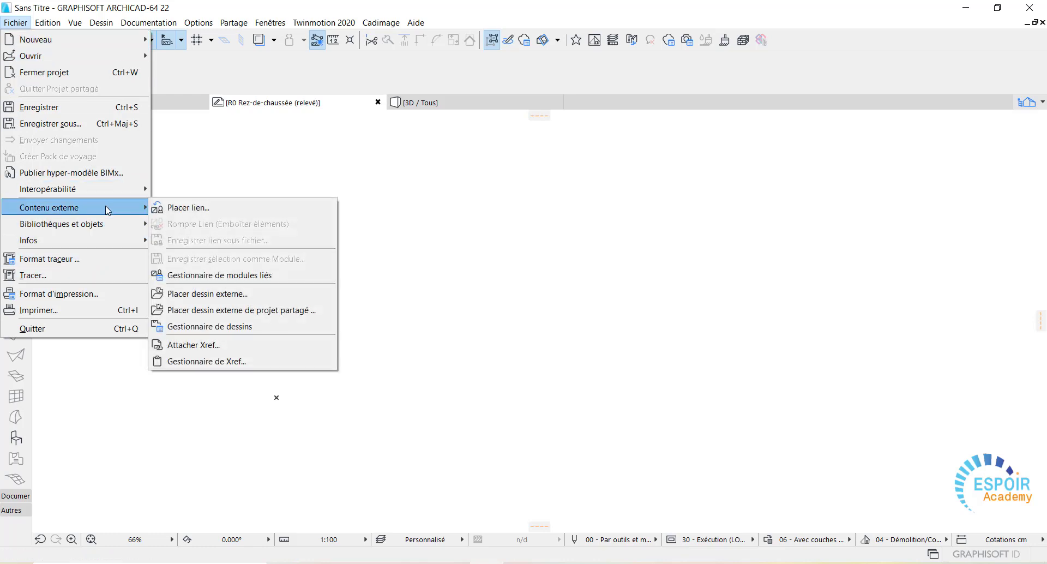
click(267, 300)
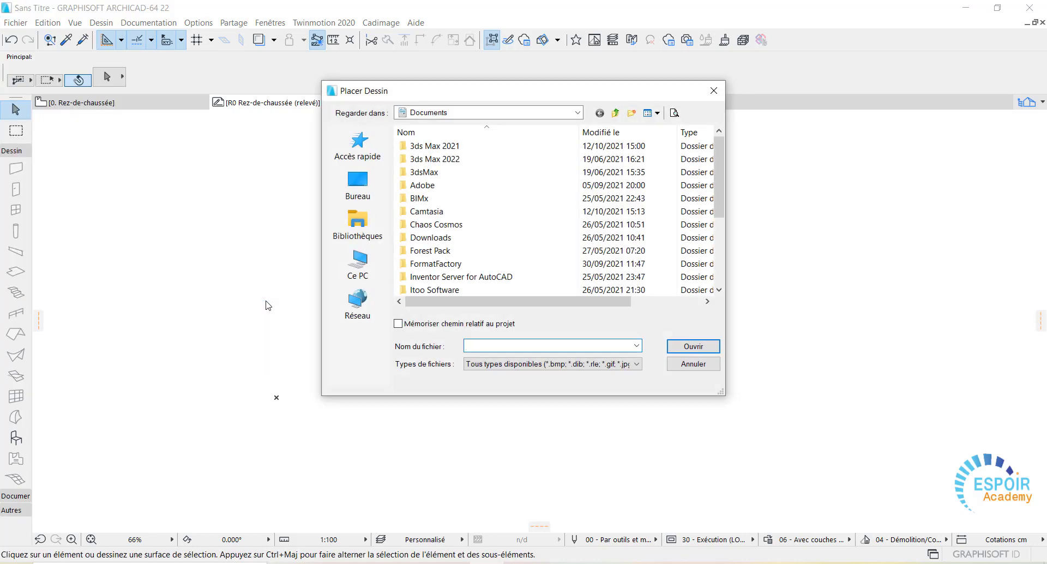
scroll(469, 194, down, 3)
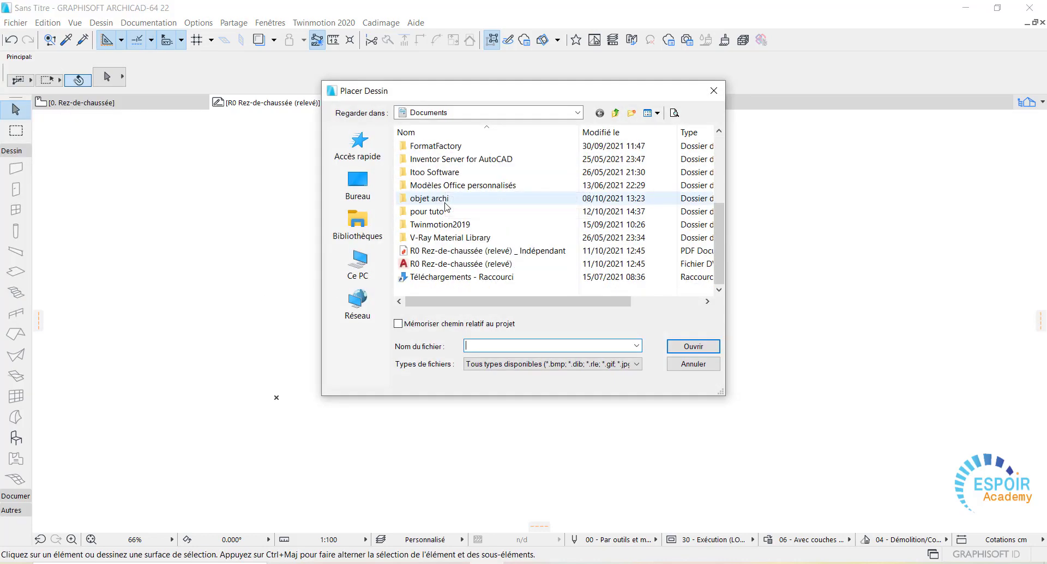
click(498, 251)
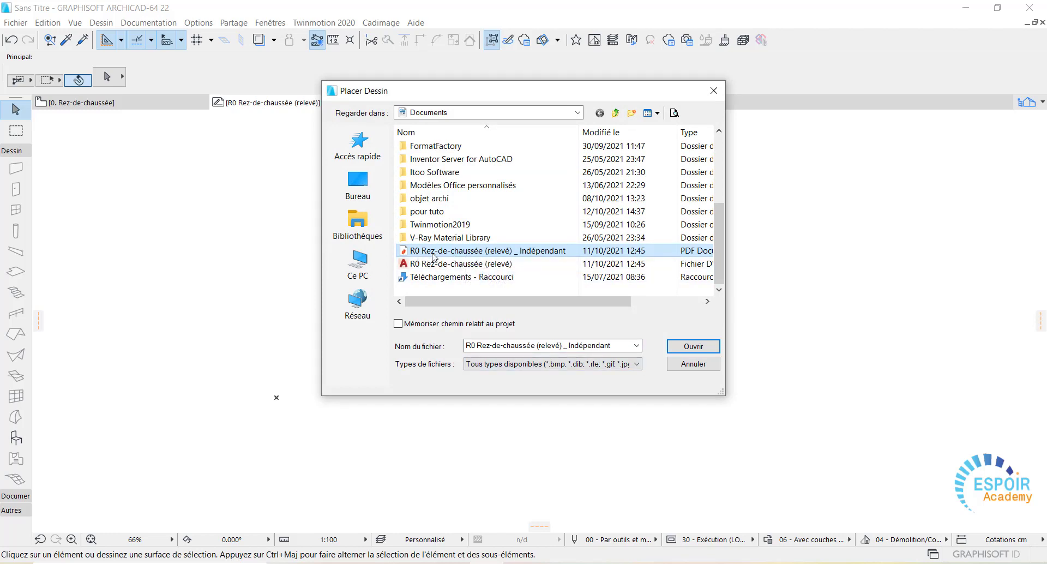
click(692, 346)
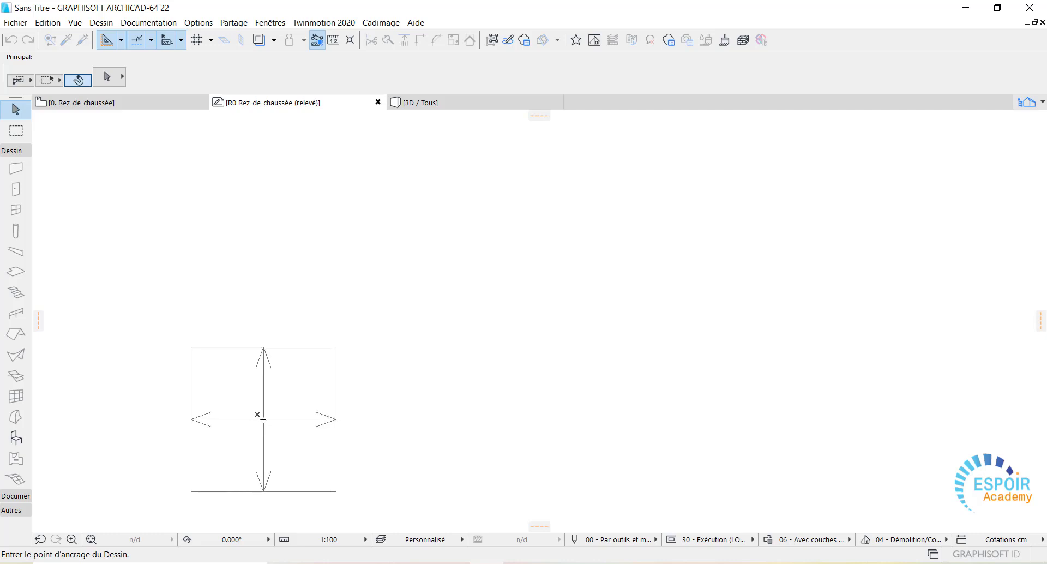
click(356, 323)
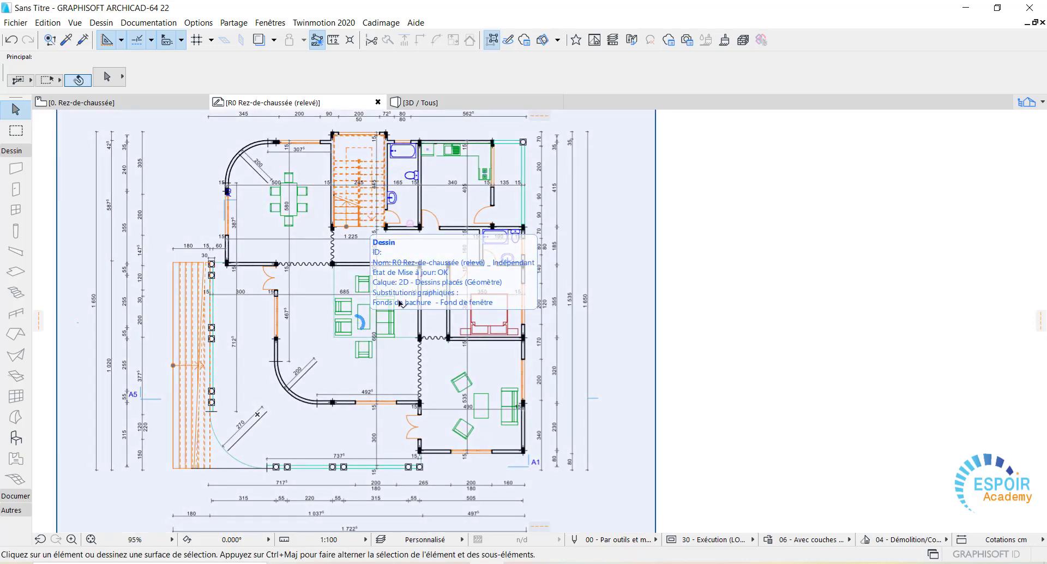
scroll(375, 260, down, 4)
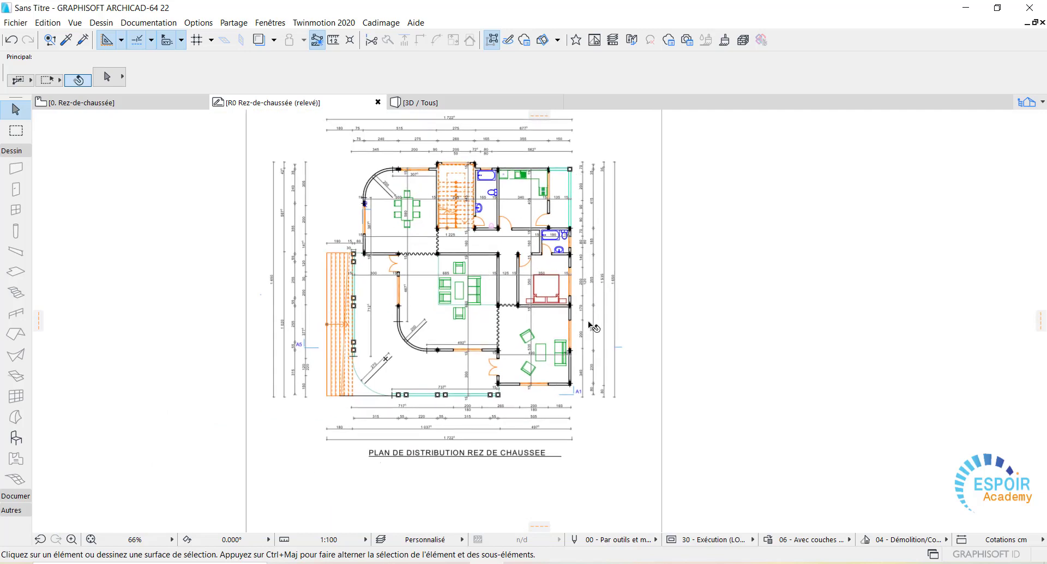
scroll(376, 180, up, 2)
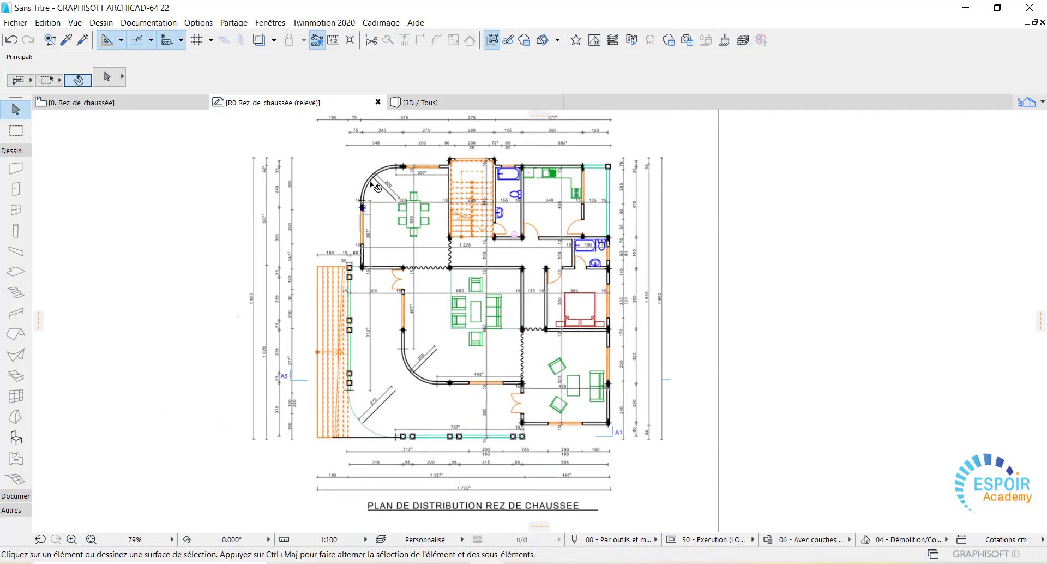
Step: Examine the placed ground-floor PDF plan, including its rooms, walls, furniture and dimension chains
scroll(385, 210, down, 2)
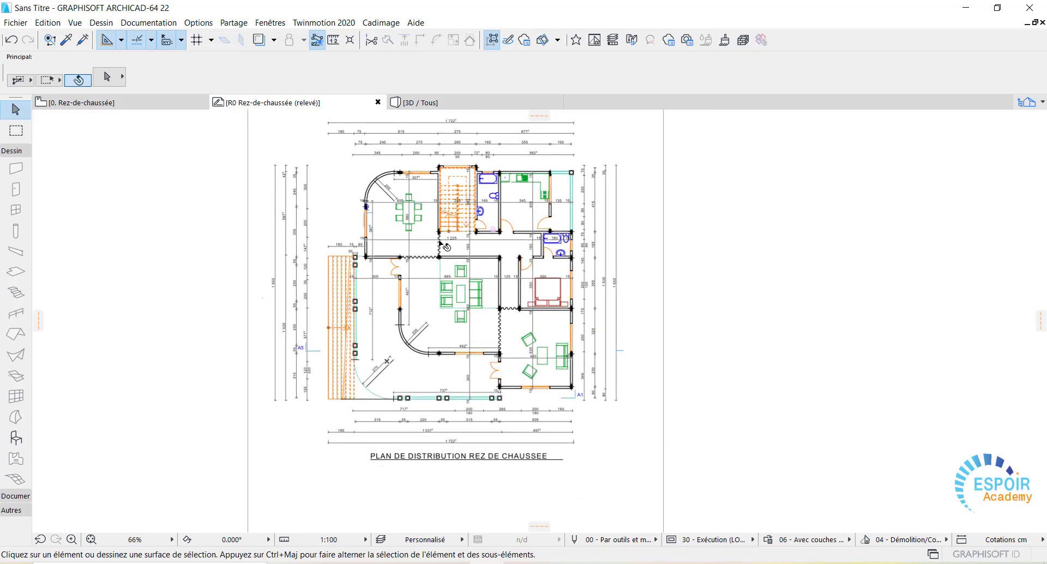
scroll(404, 170, up, 2)
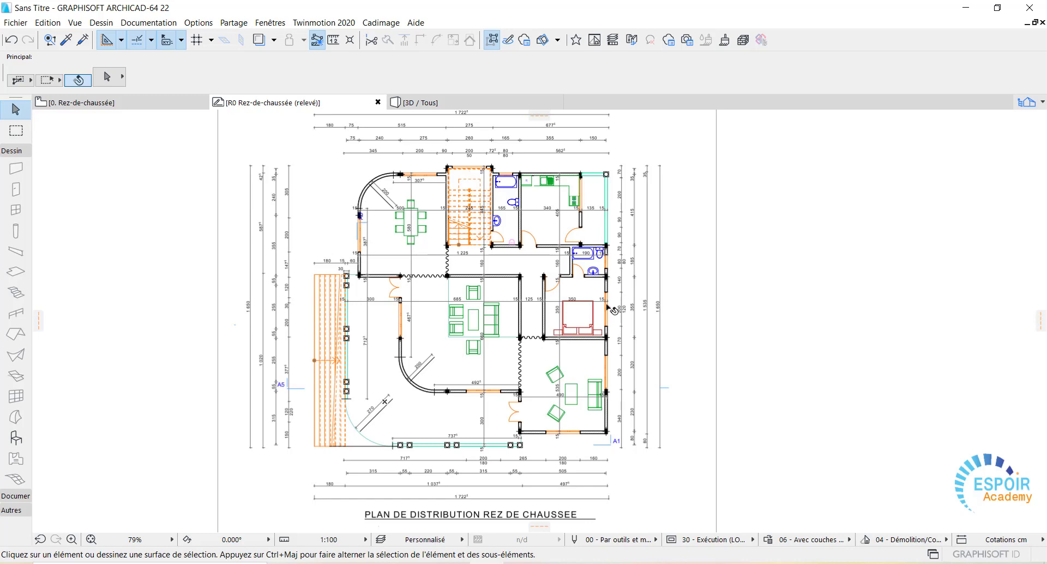
click(567, 322)
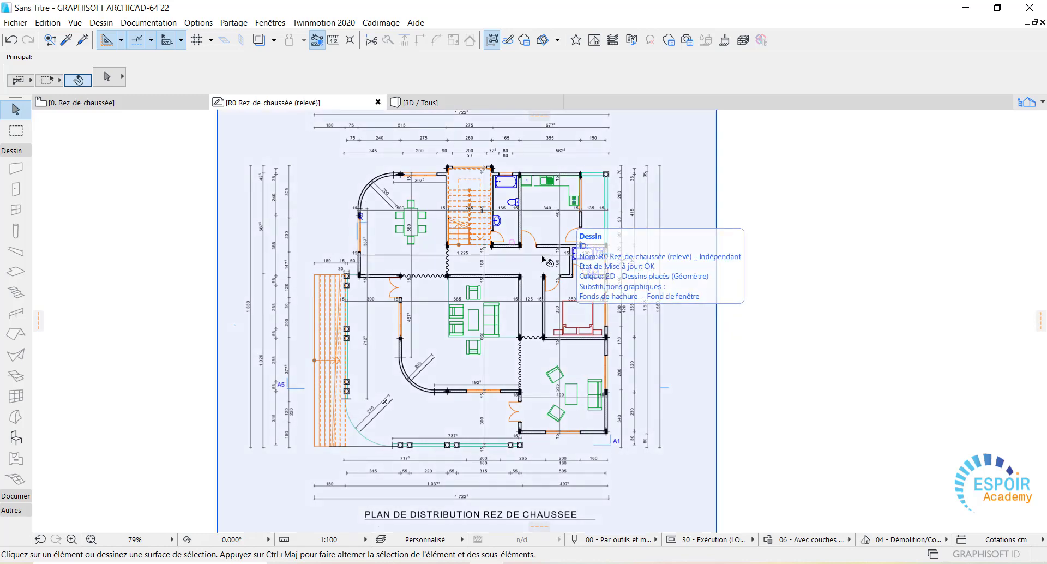
scroll(503, 170, up, 3)
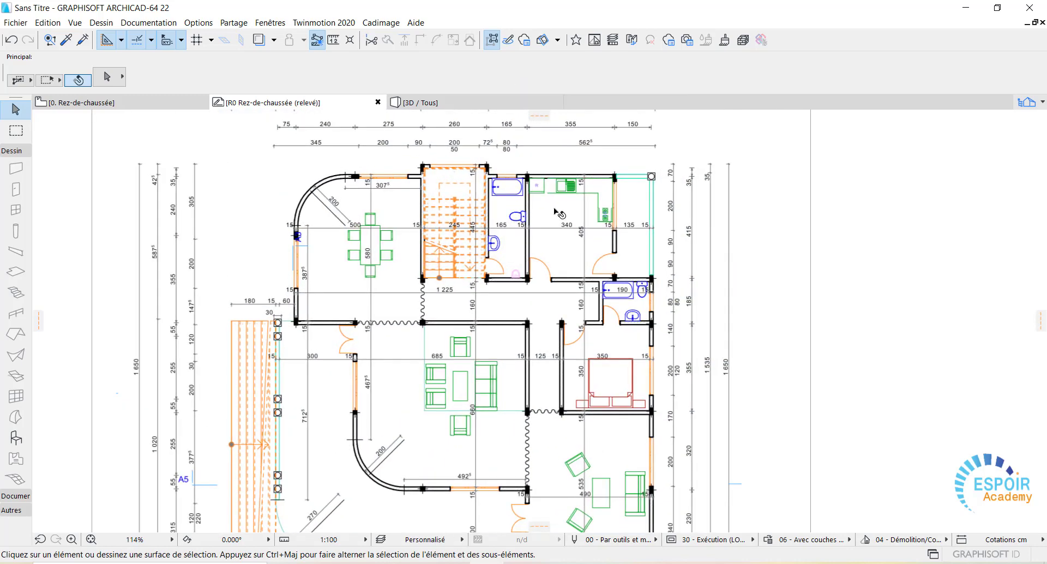
scroll(556, 210, down, 3)
scroll(810, 330, down, 2)
scroll(810, 328, down, 5)
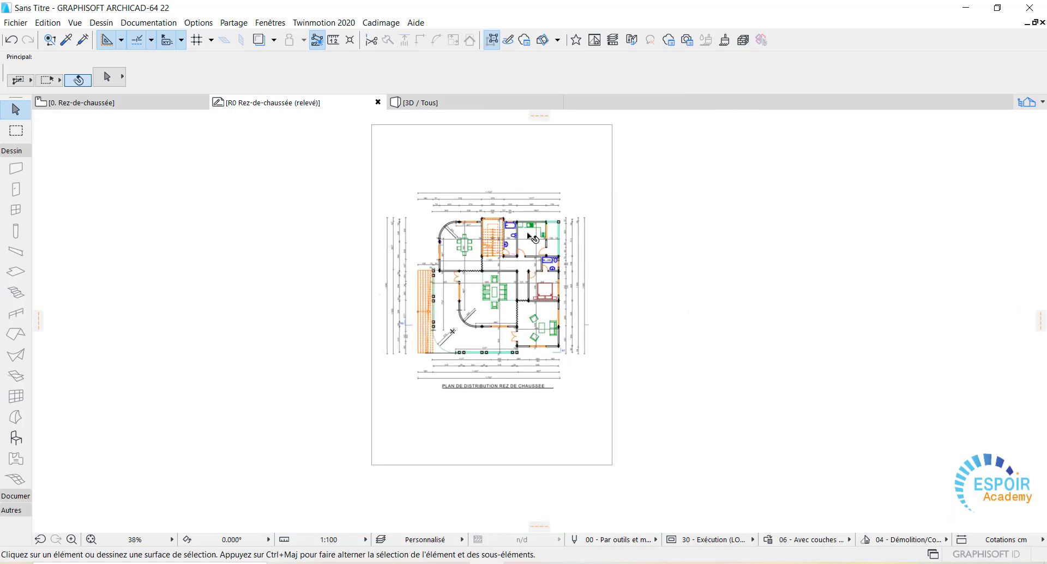
scroll(527, 234, up, 2)
scroll(527, 233, up, 2)
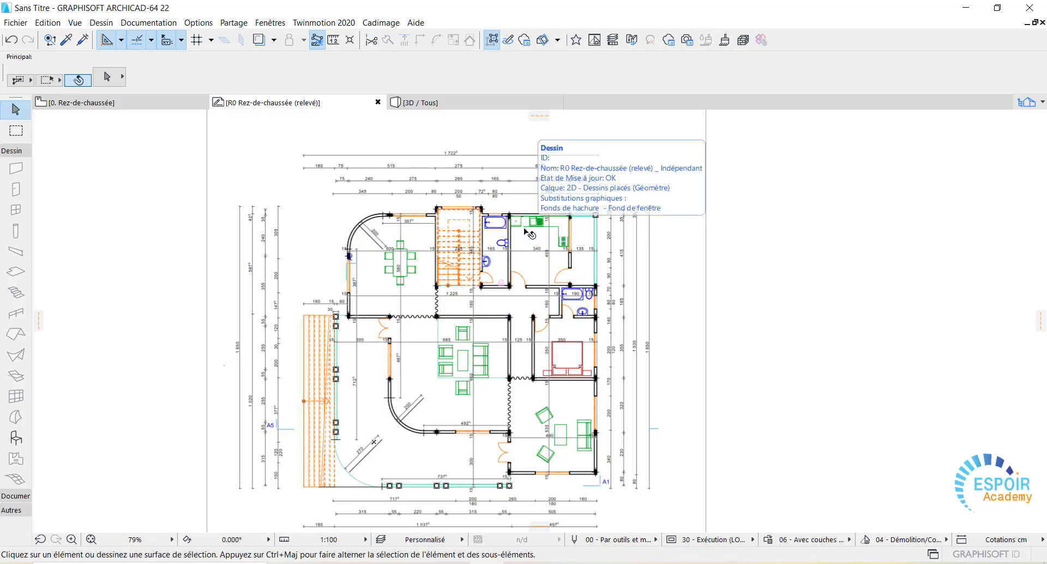
scroll(420, 220, up, 2)
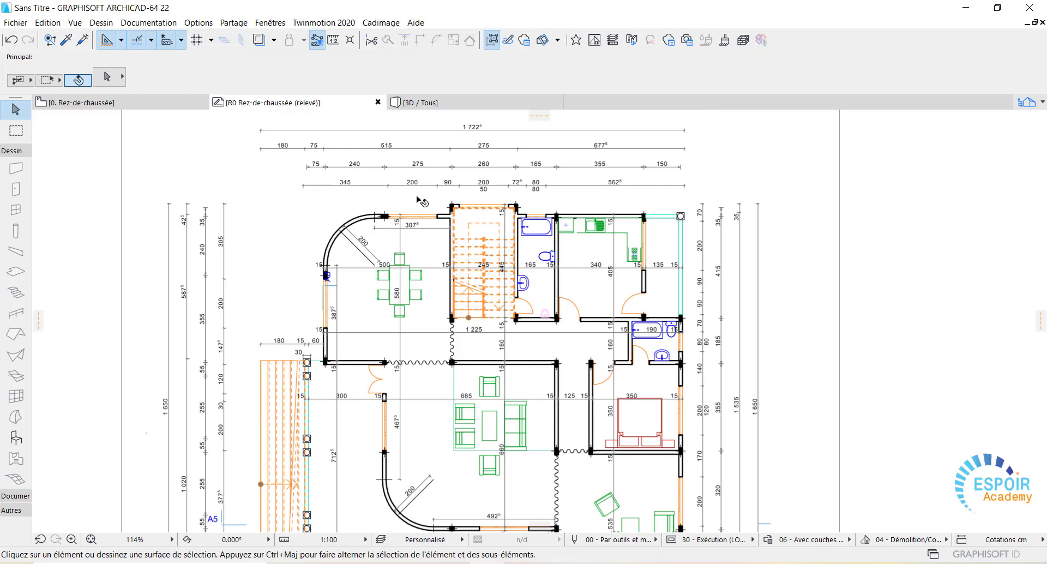
scroll(435, 223, up, 2)
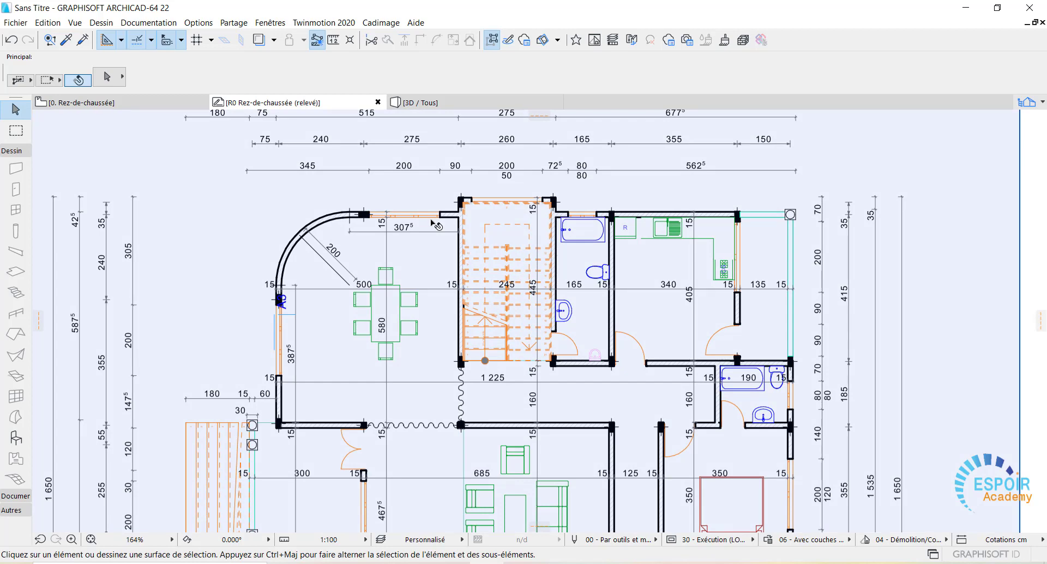
scroll(434, 224, up, 1)
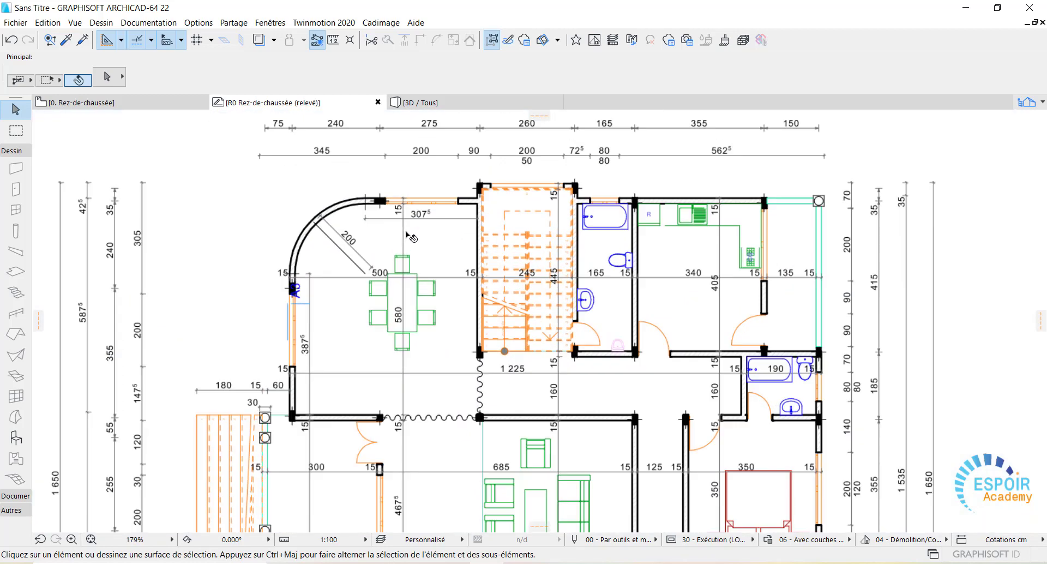
scroll(405, 234, down, 5)
middle_drag(537, 405, 560, 285)
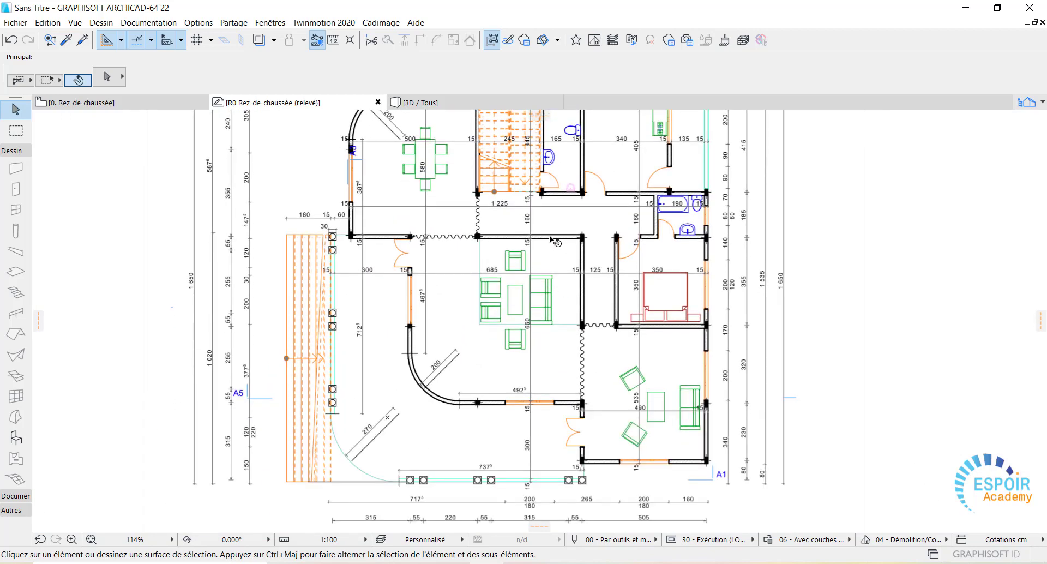
scroll(550, 238, down, 4)
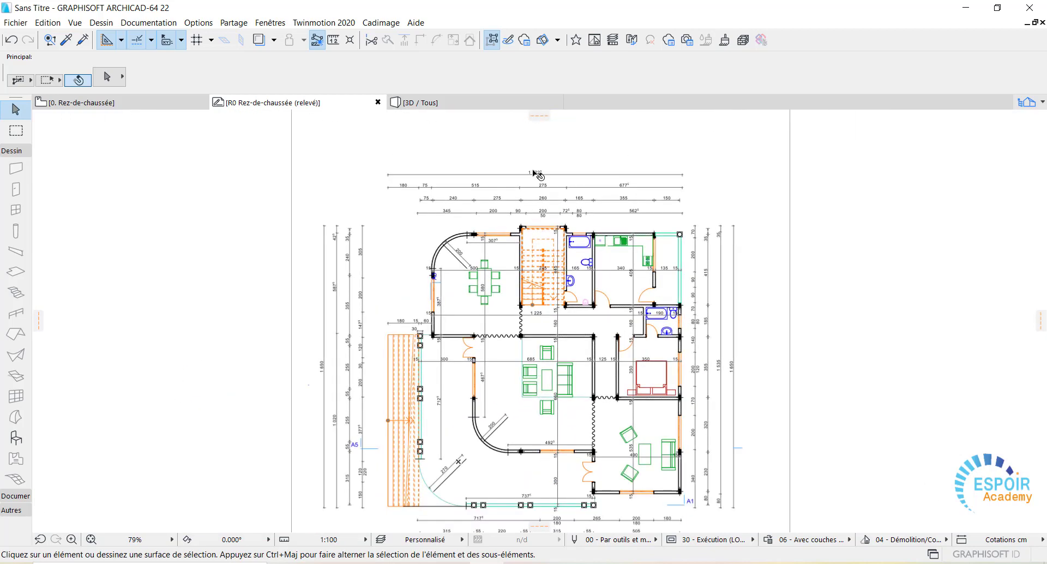
Step: Decompose the placed ground-floor drawing in the current view without keeping the originals, using the drawing's layer and the project's line and fill attributes
click(534, 172)
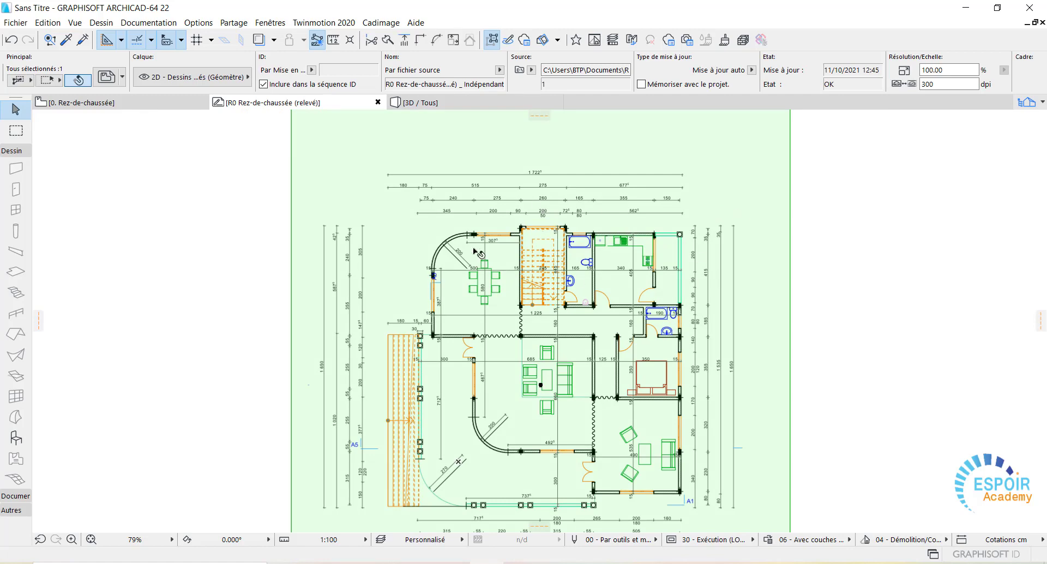
scroll(526, 198, down, 3)
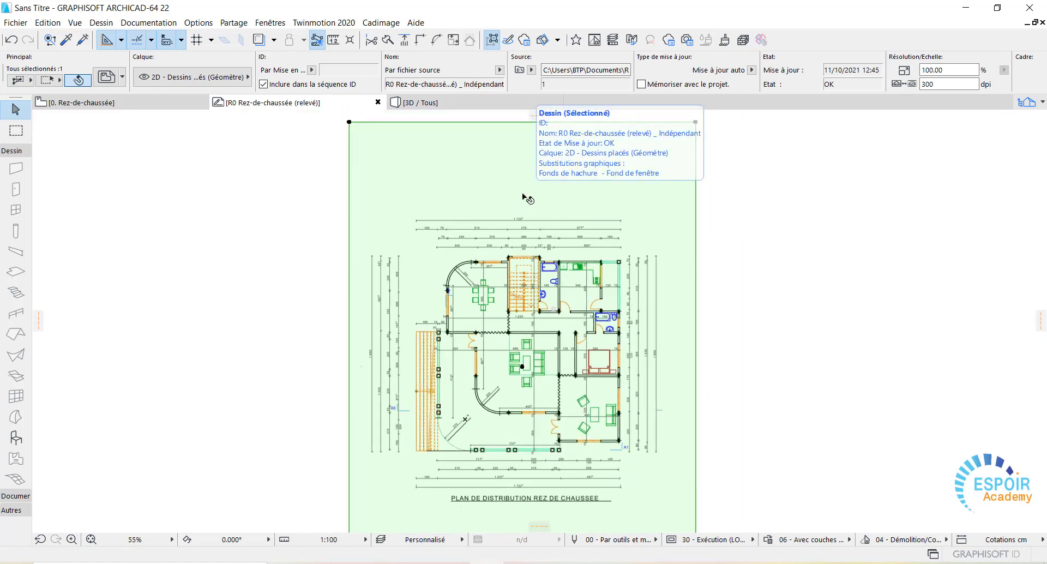
right_click(523, 195)
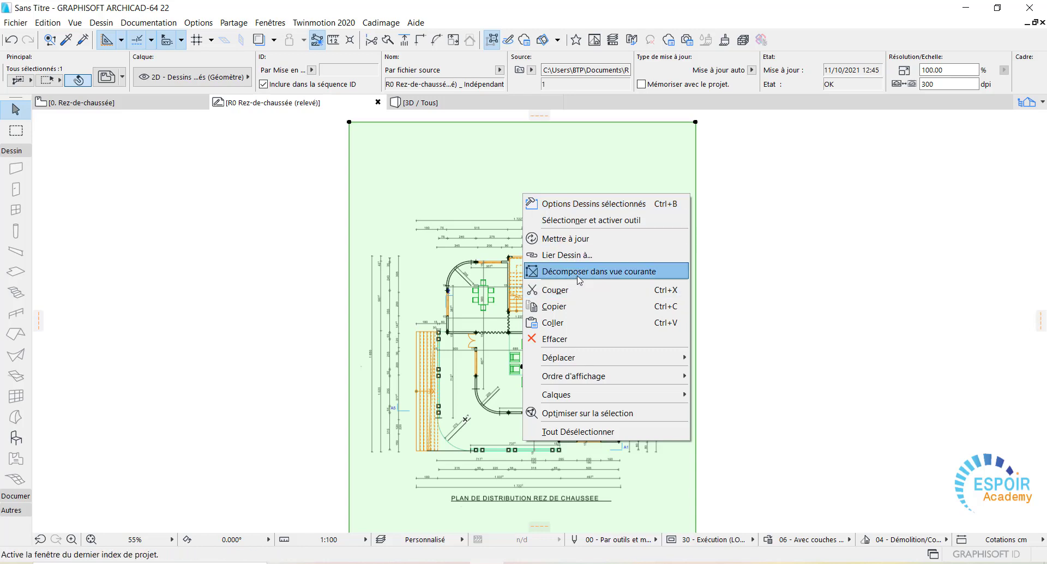
click(625, 273)
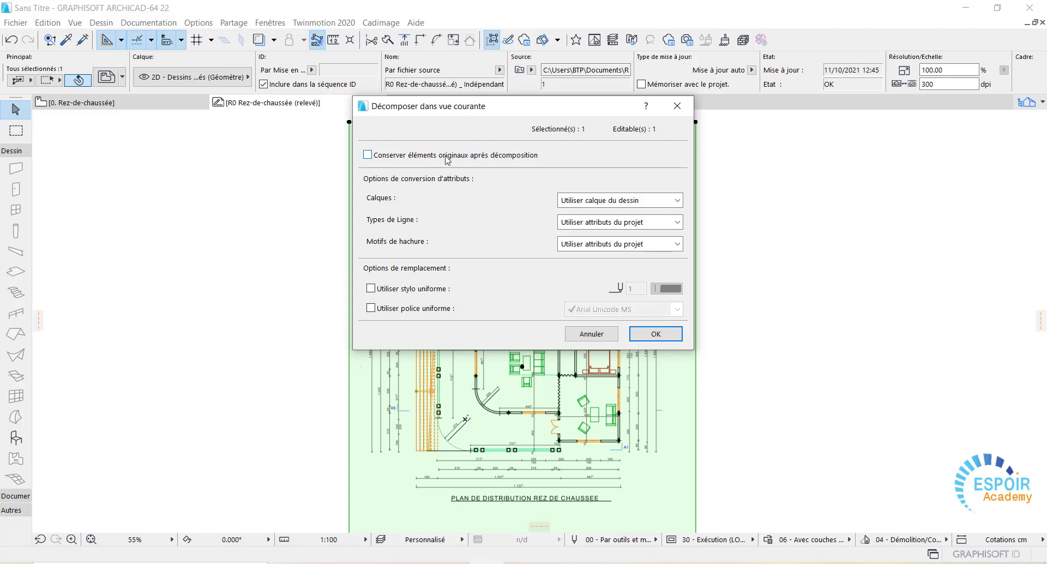
click(655, 333)
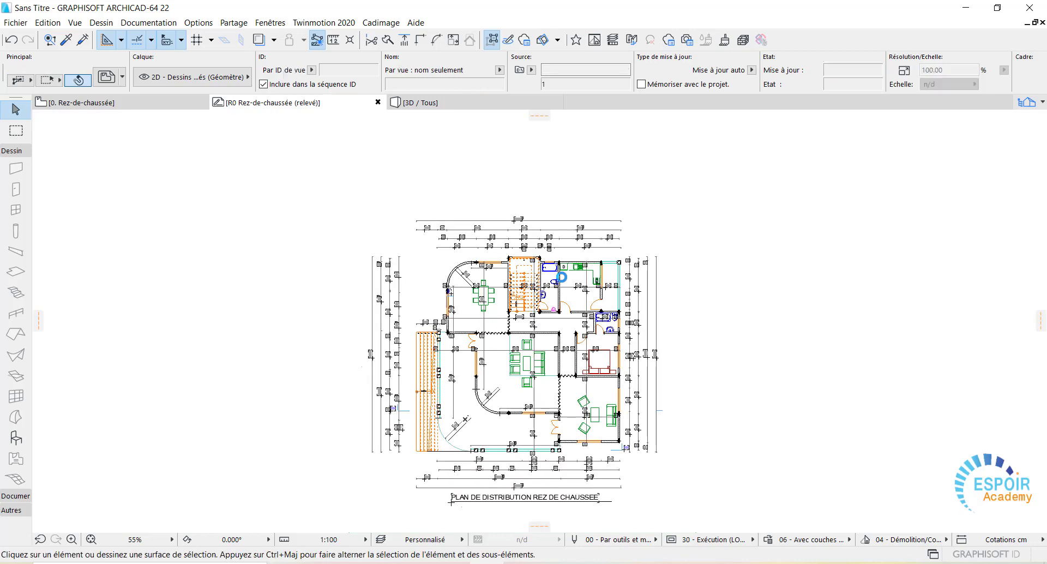
Step: Inspect a dimension line above the plan and a hatch line in the kitchen's upper wall as separate elements, then clear the selection
scroll(573, 315, up, 5)
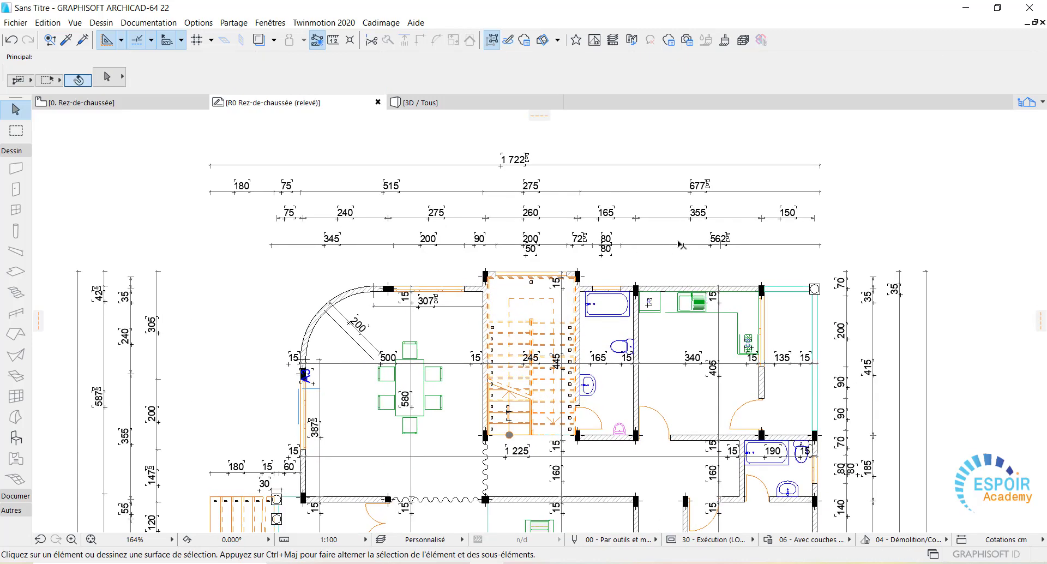
click(680, 244)
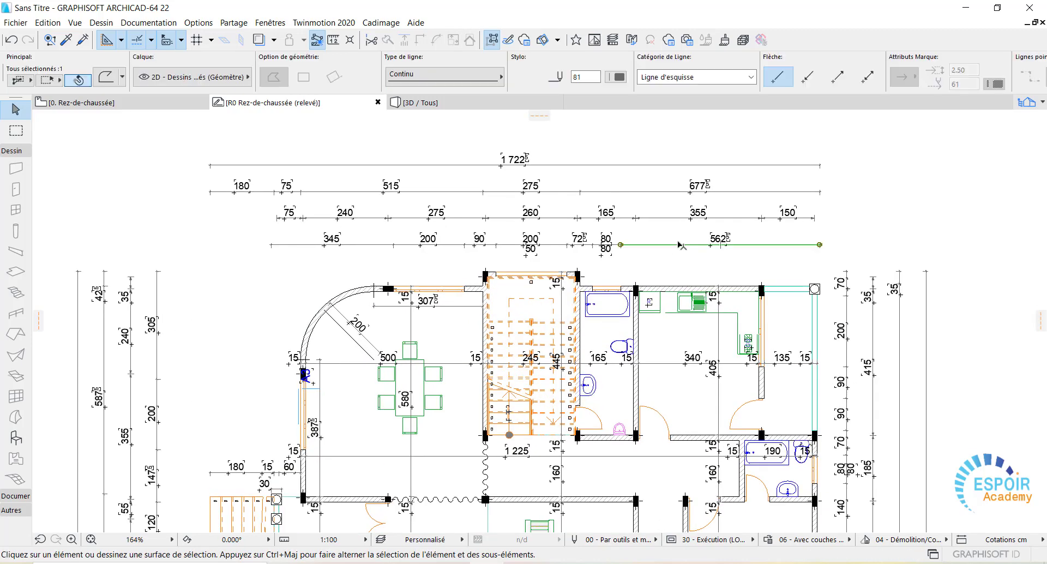
click(680, 289)
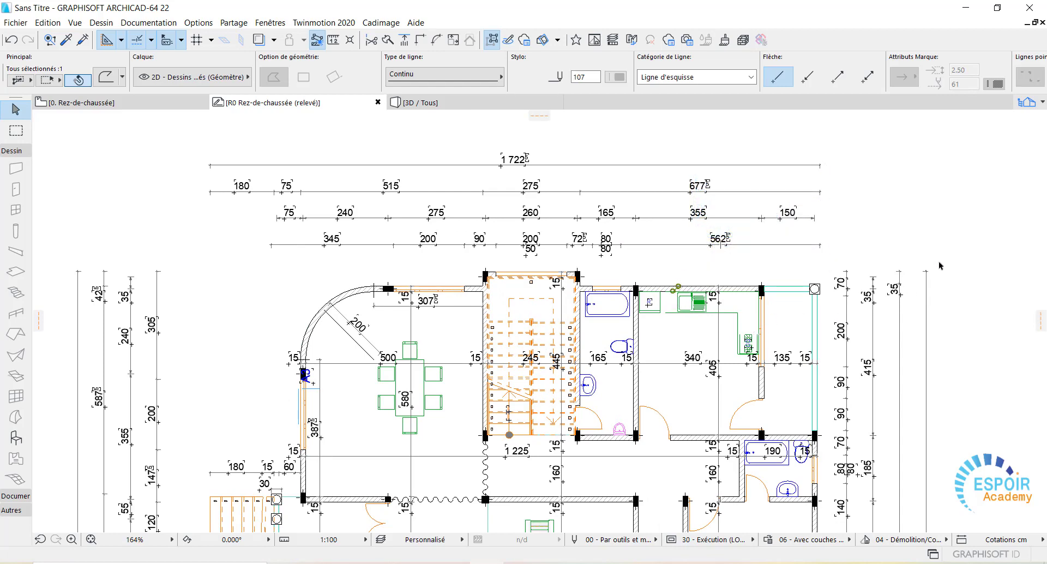
click(960, 232)
Step: Examine the decomposed ground-floor plan's walls, furniture, dimension chains and dimension texts across all rooms
scroll(959, 228, down, 3)
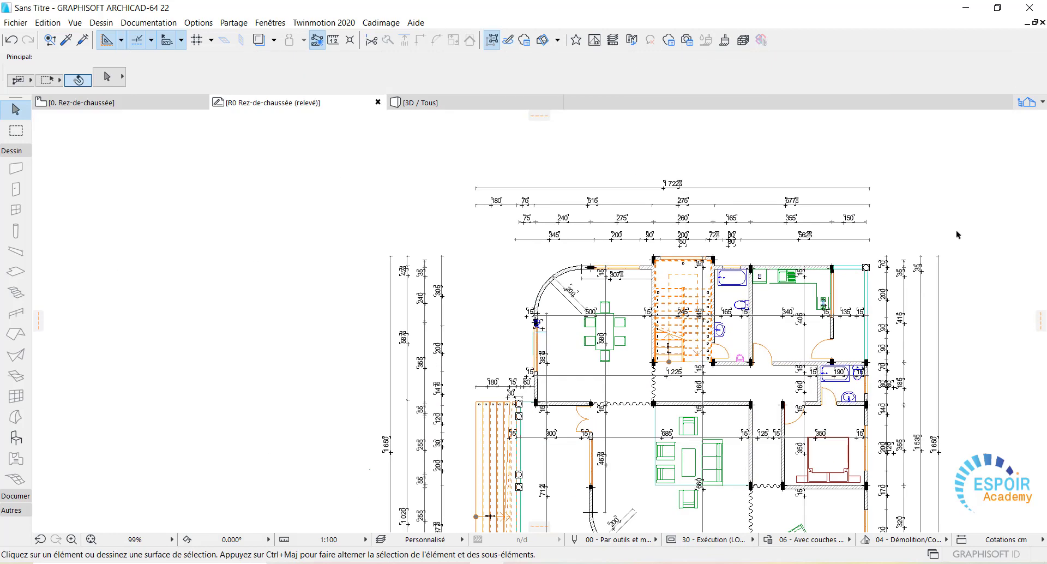
middle_drag(805, 290, 686, 233)
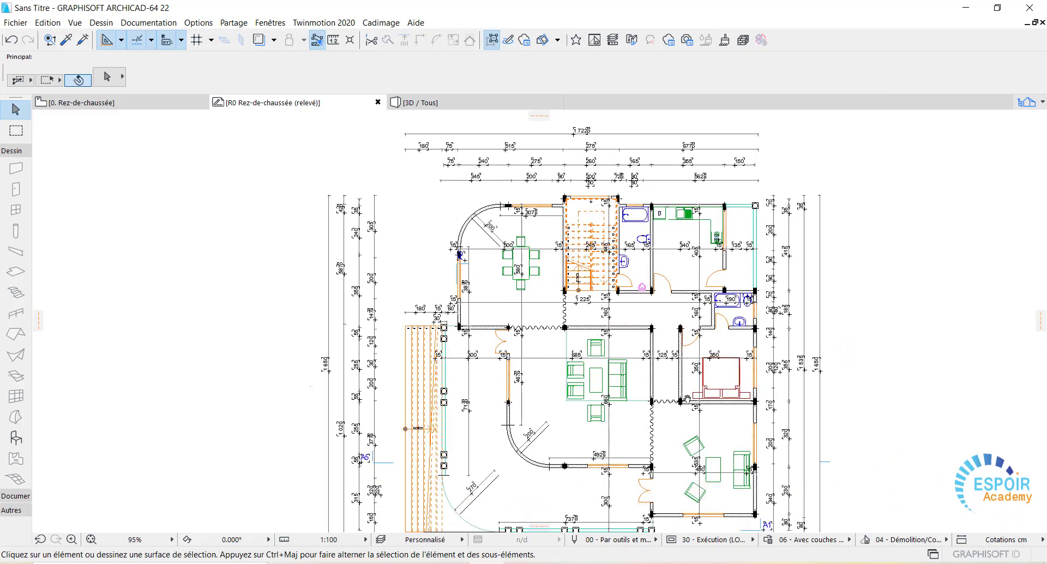
middle_drag(687, 398, 545, 293)
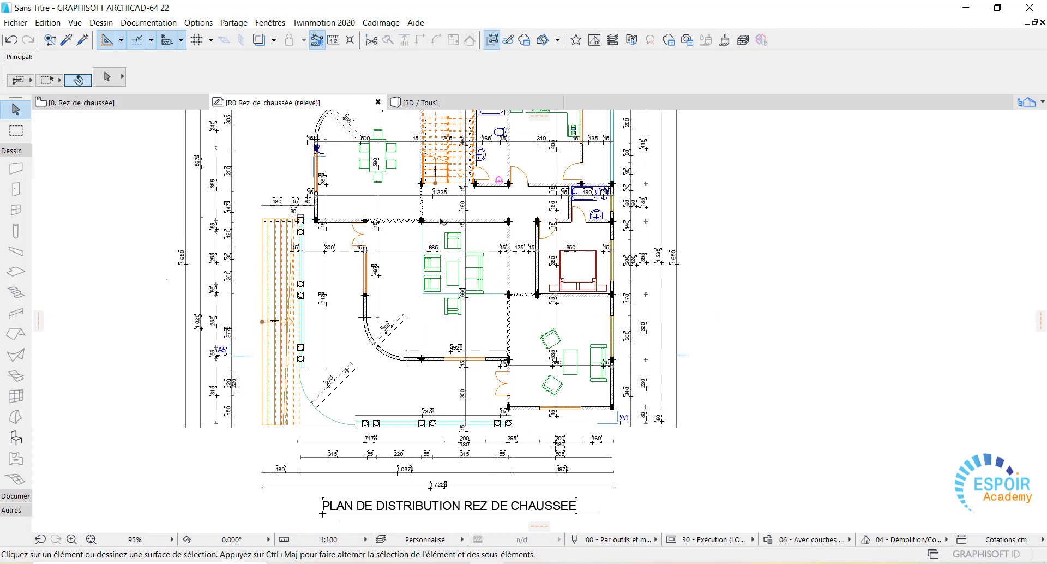
middle_drag(442, 221, 454, 334)
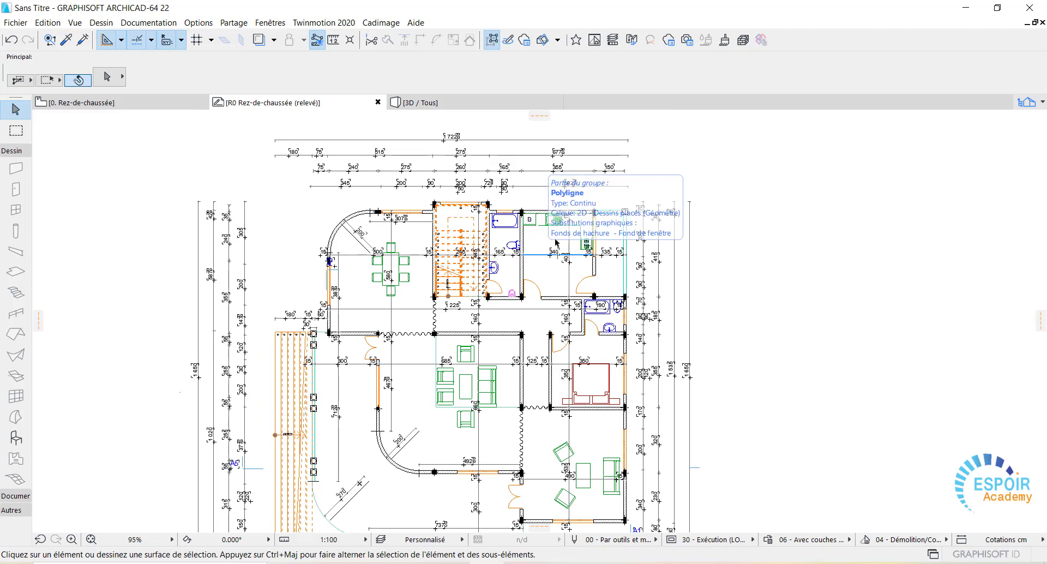
scroll(537, 257, up, 3)
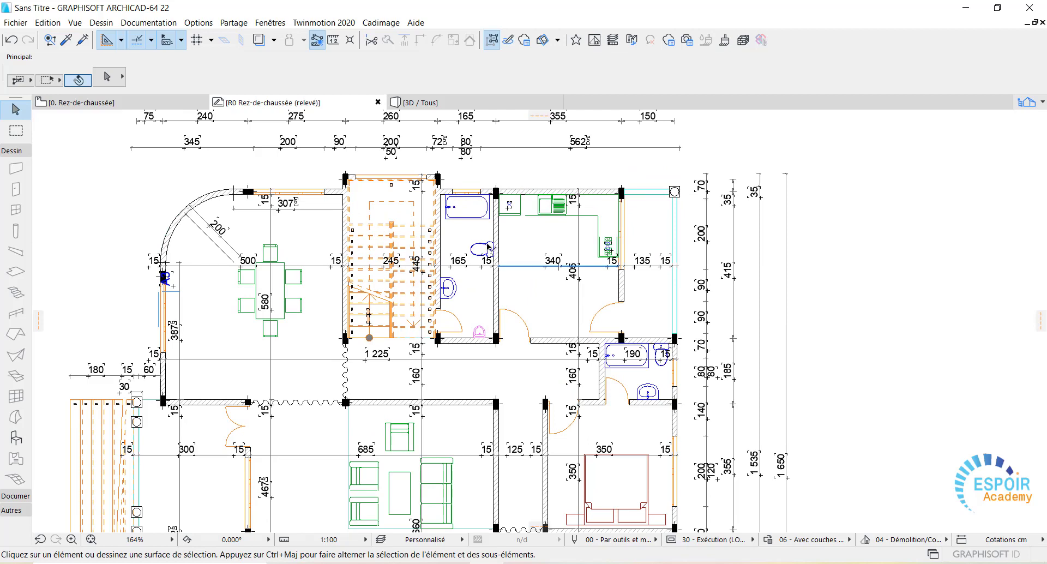
scroll(488, 247, down, 5)
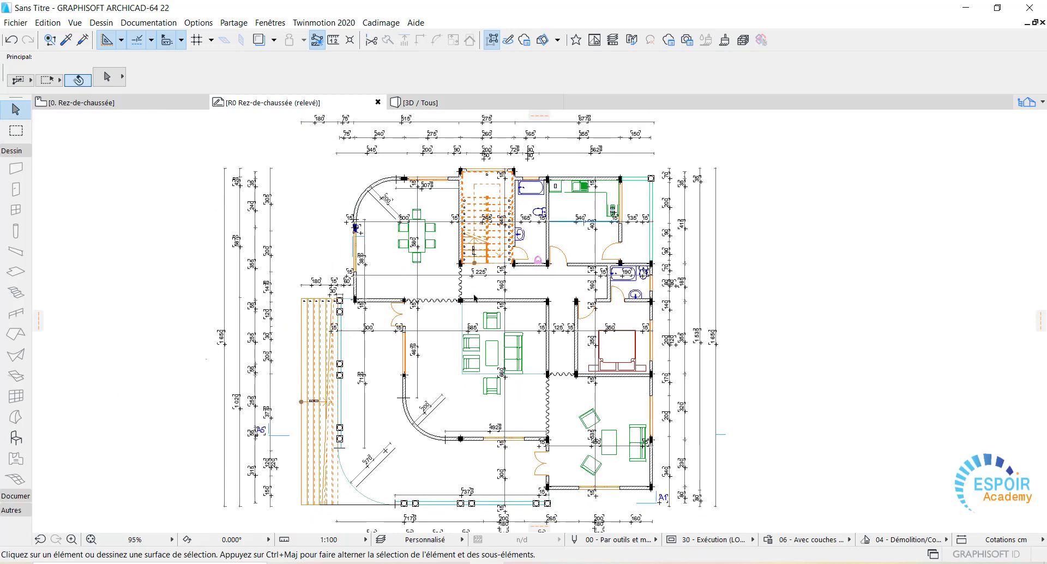
scroll(474, 312, down, 3)
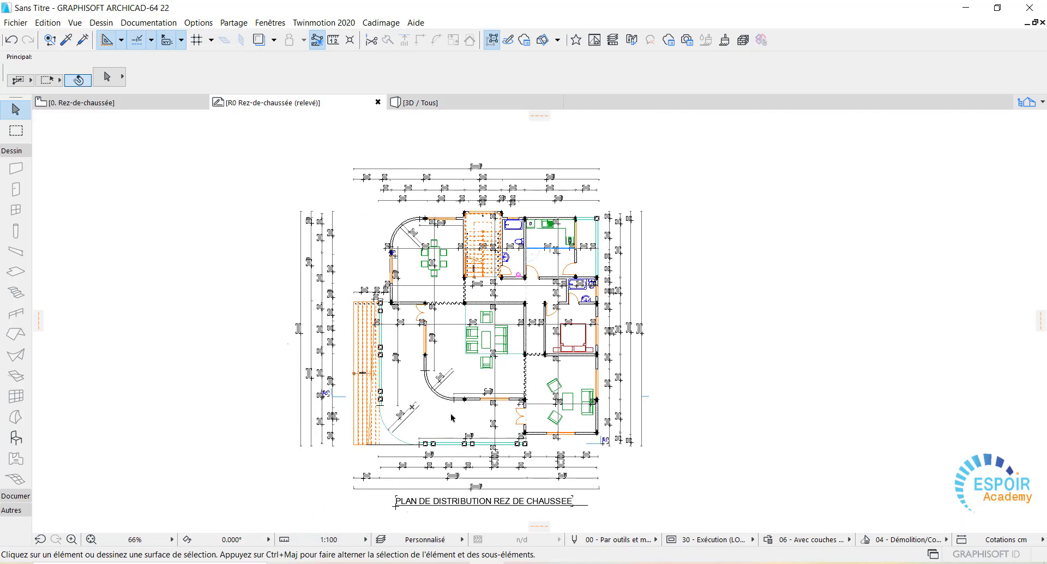
scroll(517, 397, up, 3)
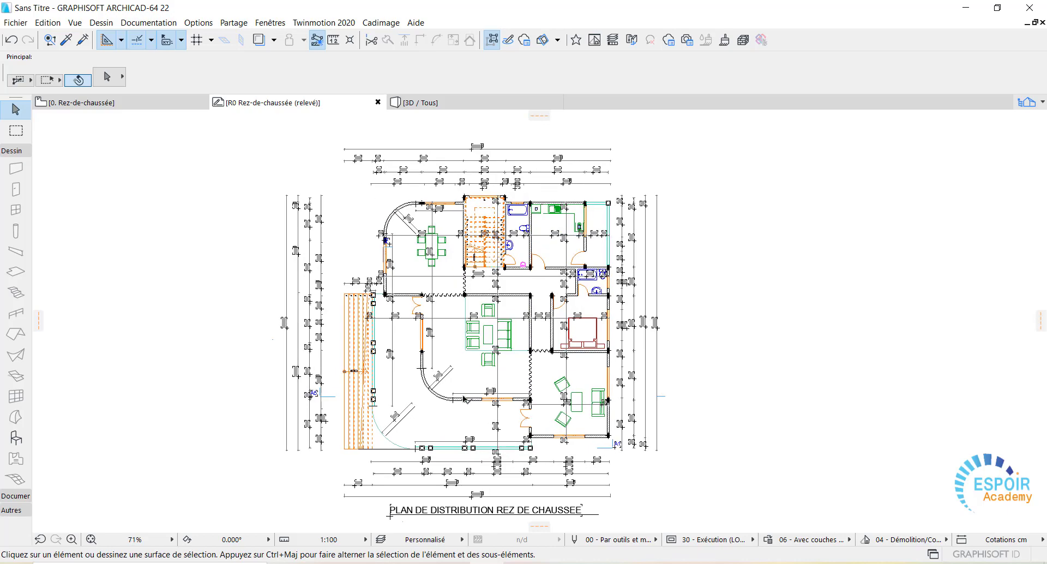
scroll(517, 398, up, 6)
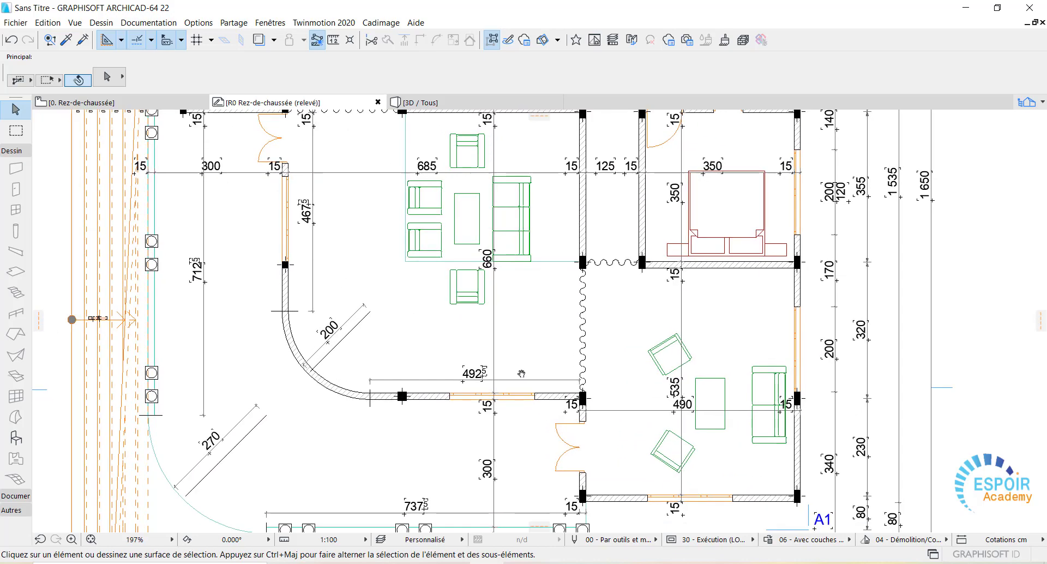
scroll(502, 430, up, 3)
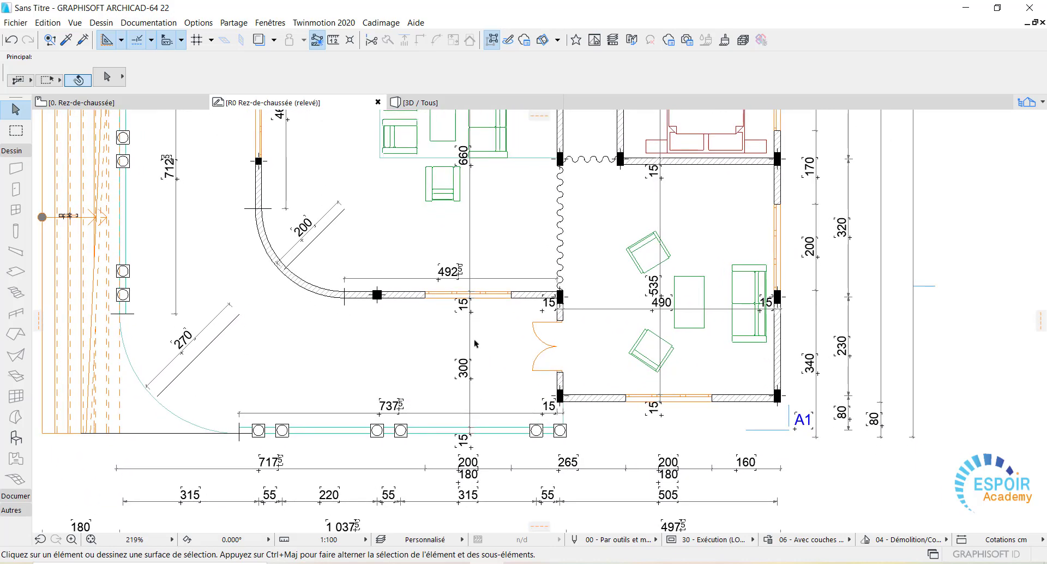
scroll(495, 309, up, 4)
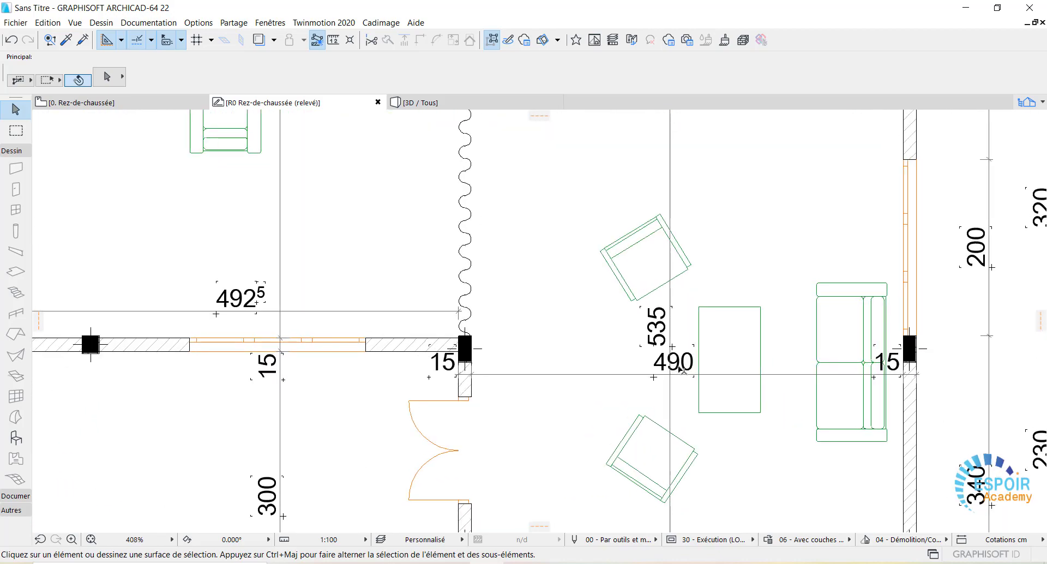
scroll(757, 386, down, 8)
Step: Measure the inner width of the lower-right sitting room along the 490 dimension line, then cancel the measurement
scroll(647, 398, up, 10)
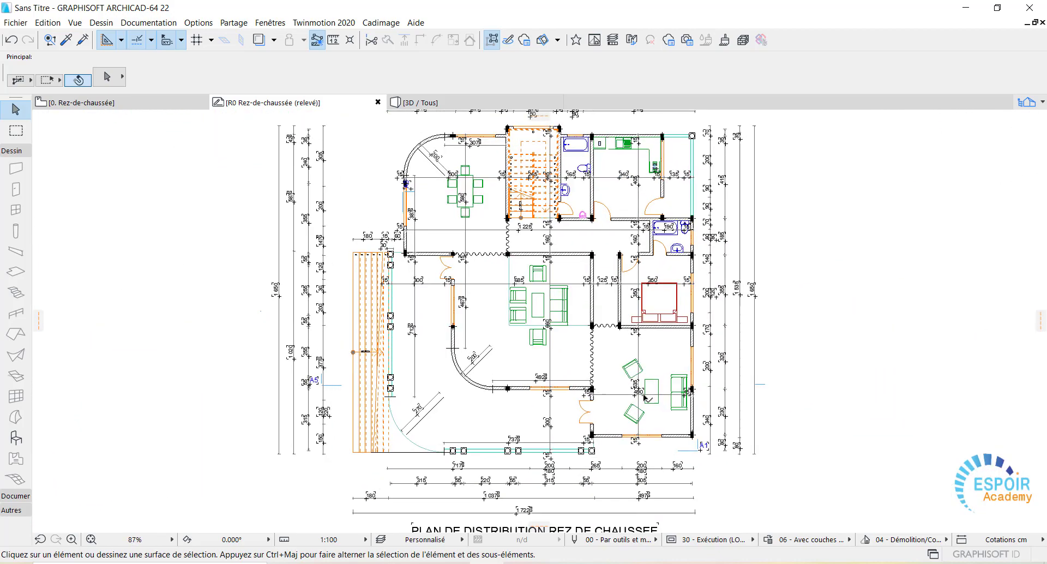
scroll(785, 401, down, 2)
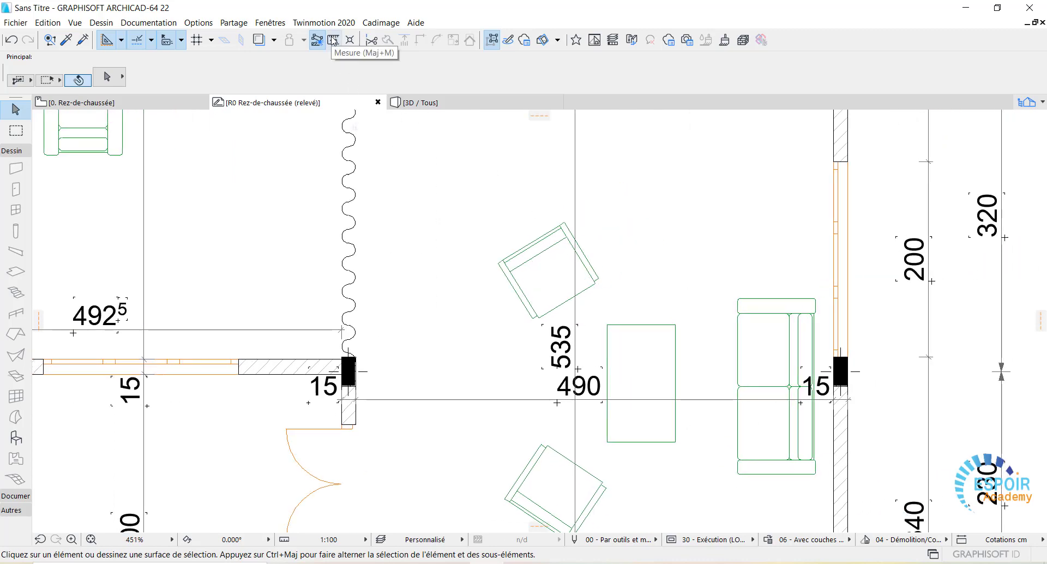
click(333, 40)
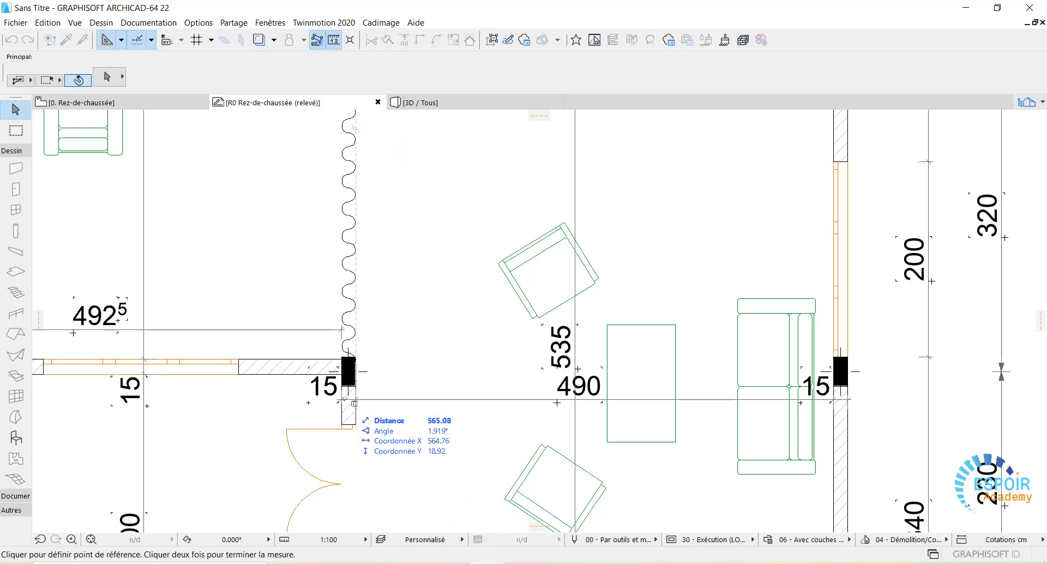
scroll(355, 402, up, 2)
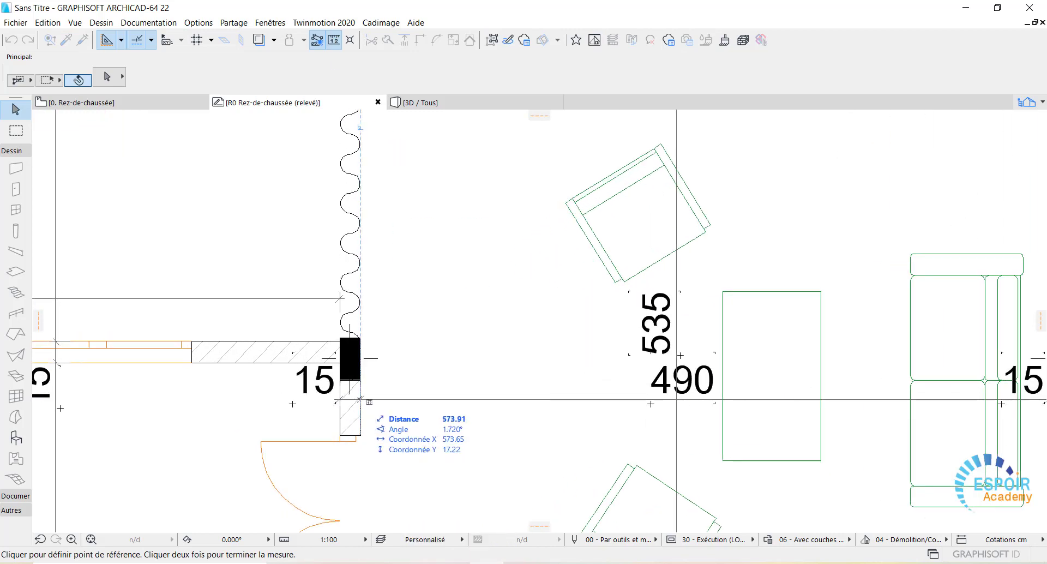
click(359, 398)
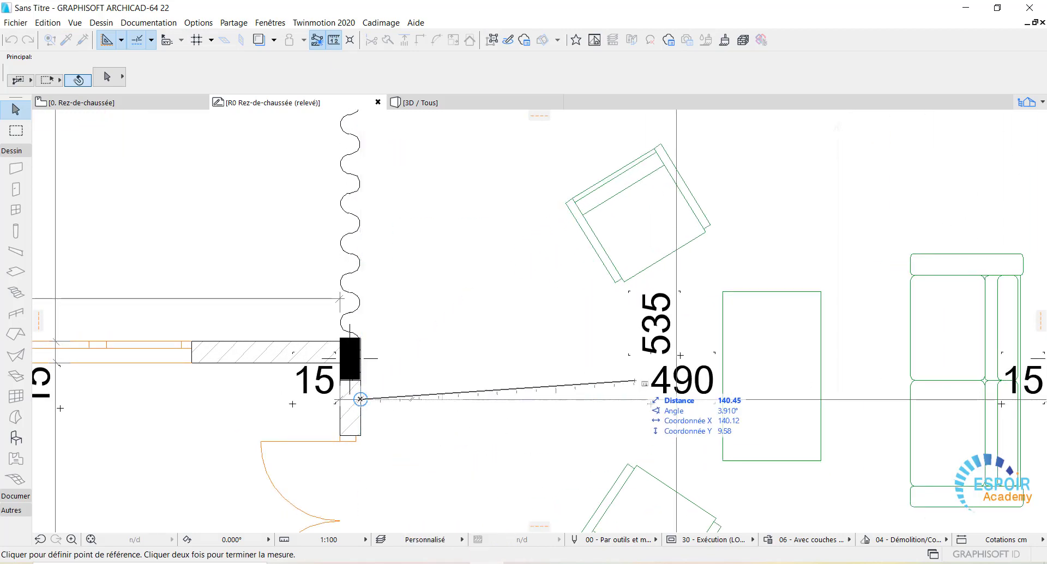
scroll(788, 402, down, 1)
scroll(788, 402, down, 1)
middle_drag(787, 402, 473, 406)
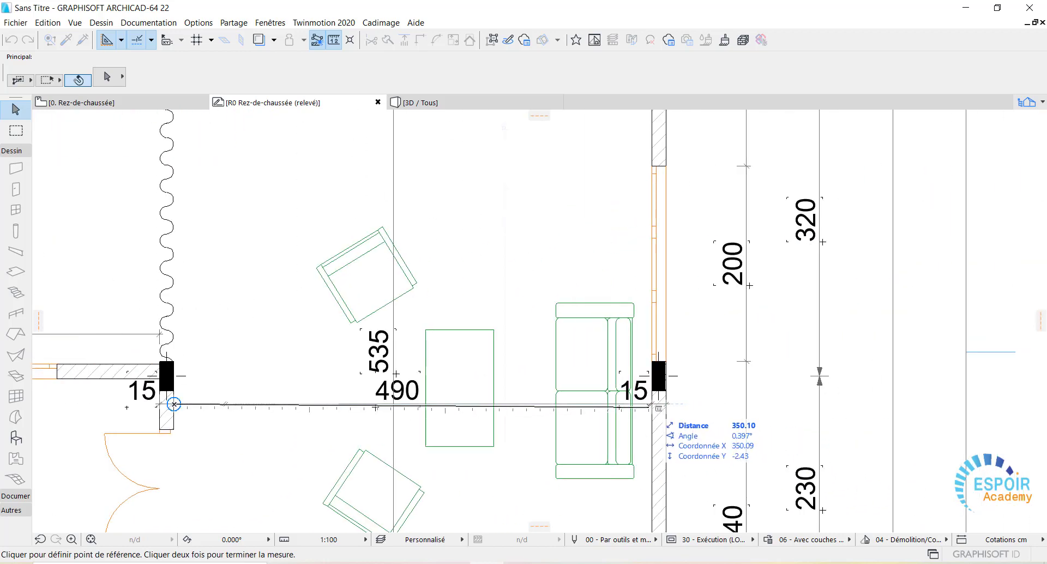
scroll(649, 405, up, 3)
scroll(649, 405, up, 1)
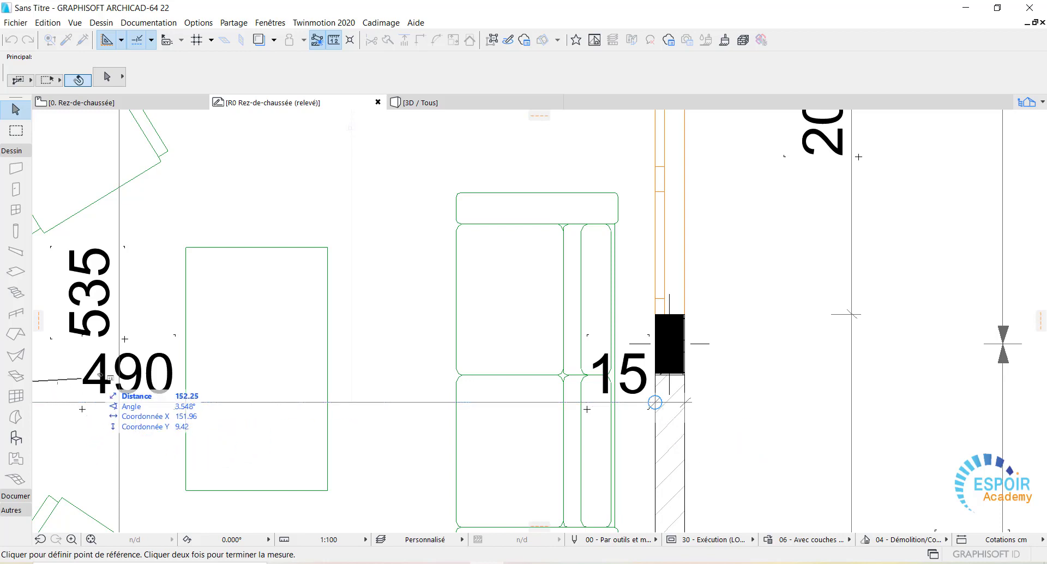
scroll(157, 385, down, 5)
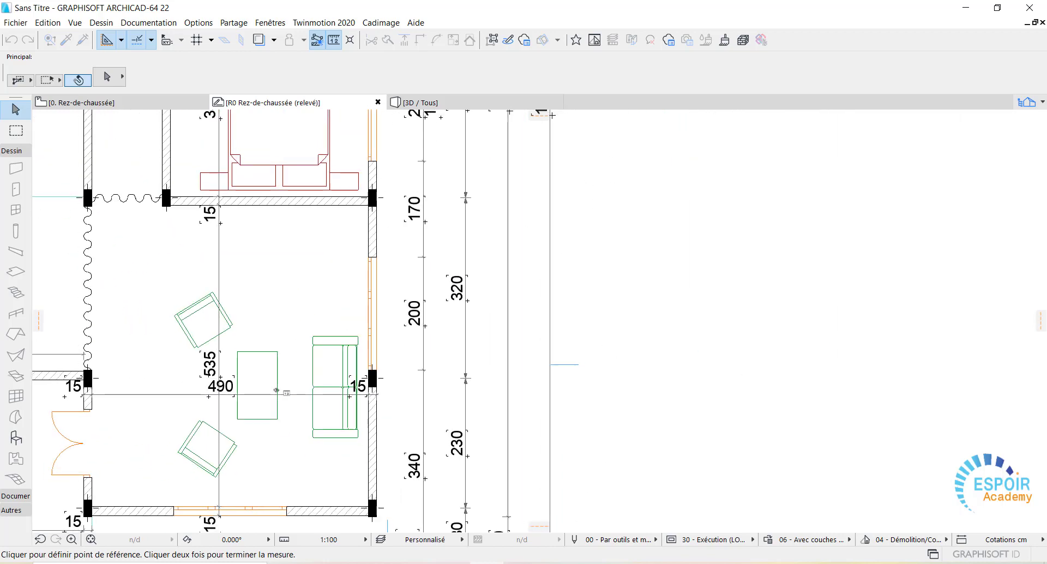
click(92, 394)
right_click(282, 430)
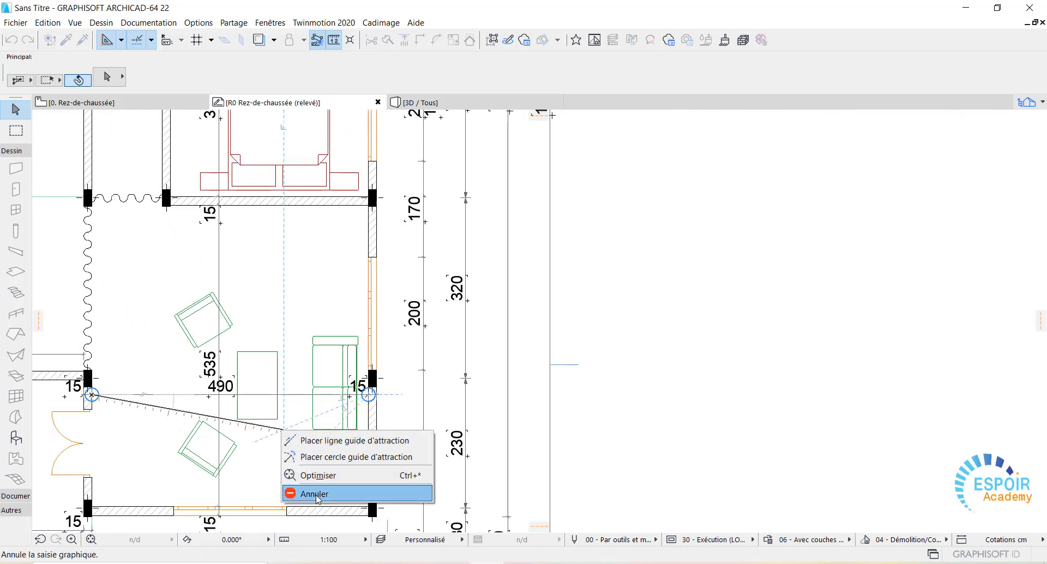
click(310, 493)
Step: Measure the thickness of the outer wall beside the 170 dimension, then leave the measuring tool
scroll(399, 208, up, 3)
scroll(399, 210, up, 3)
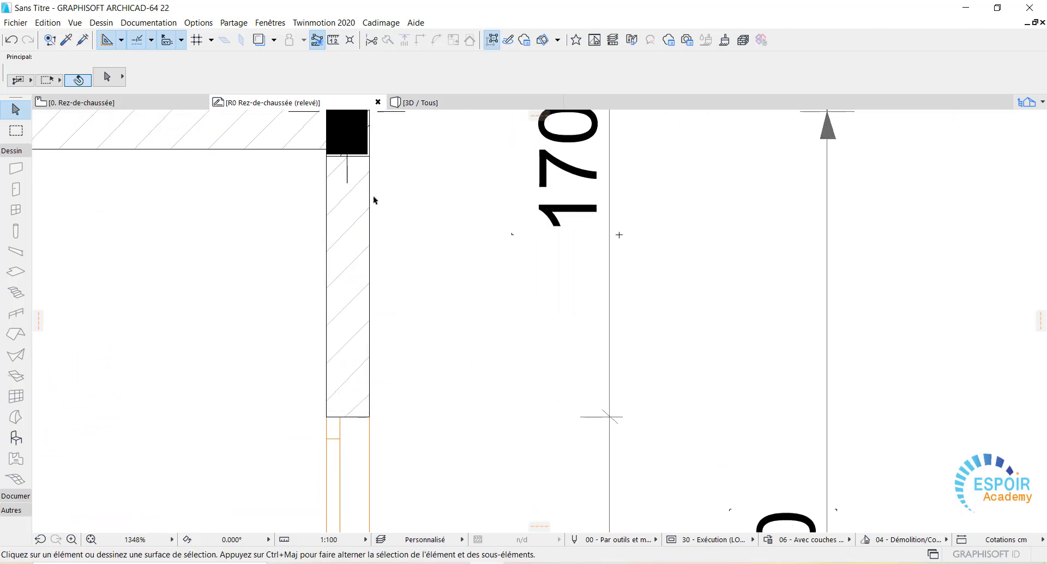
click(344, 42)
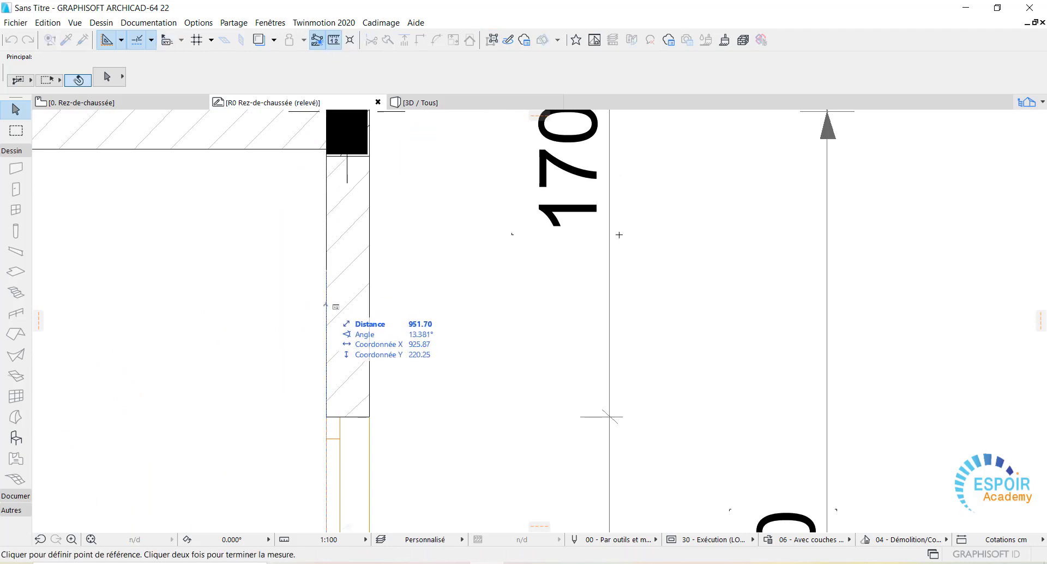
click(326, 303)
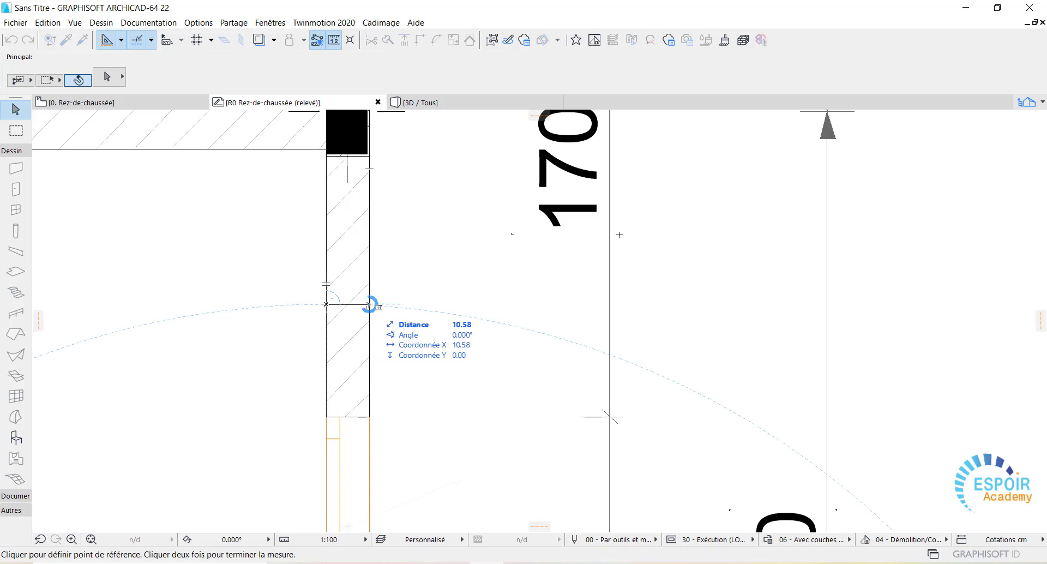
scroll(368, 304, down, 2)
right_click(302, 327)
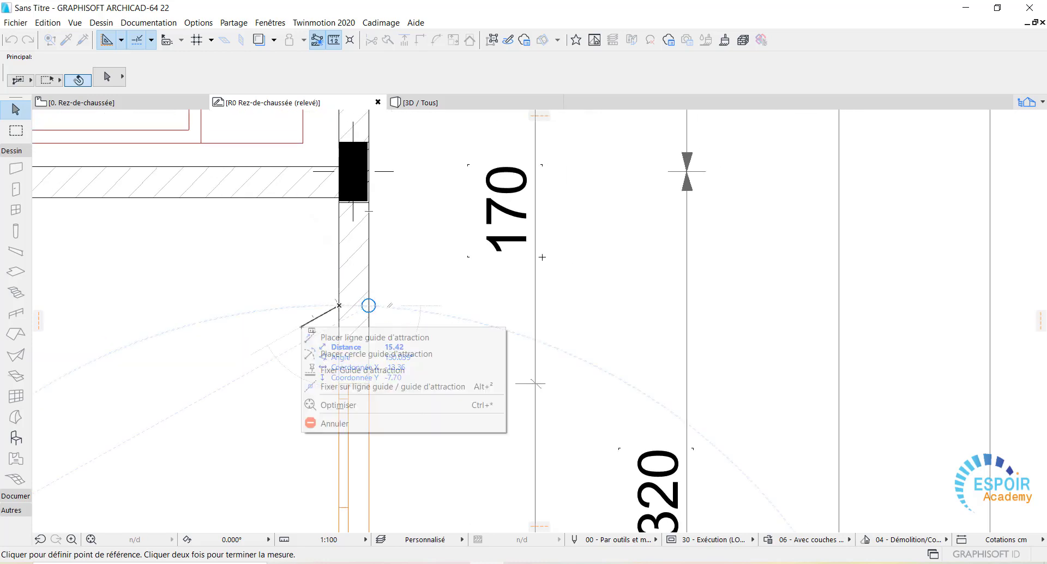
click(330, 423)
Step: Select the entire decomposed ground-floor plan, including its dimension chains and title, with a selection rectangle
scroll(339, 350, down, 4)
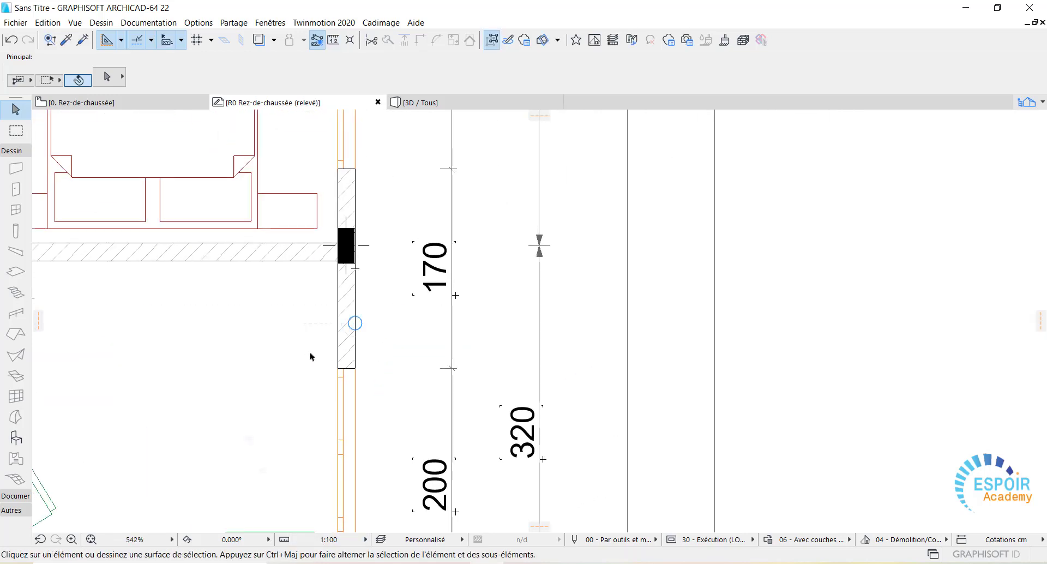
scroll(389, 397, down, 3)
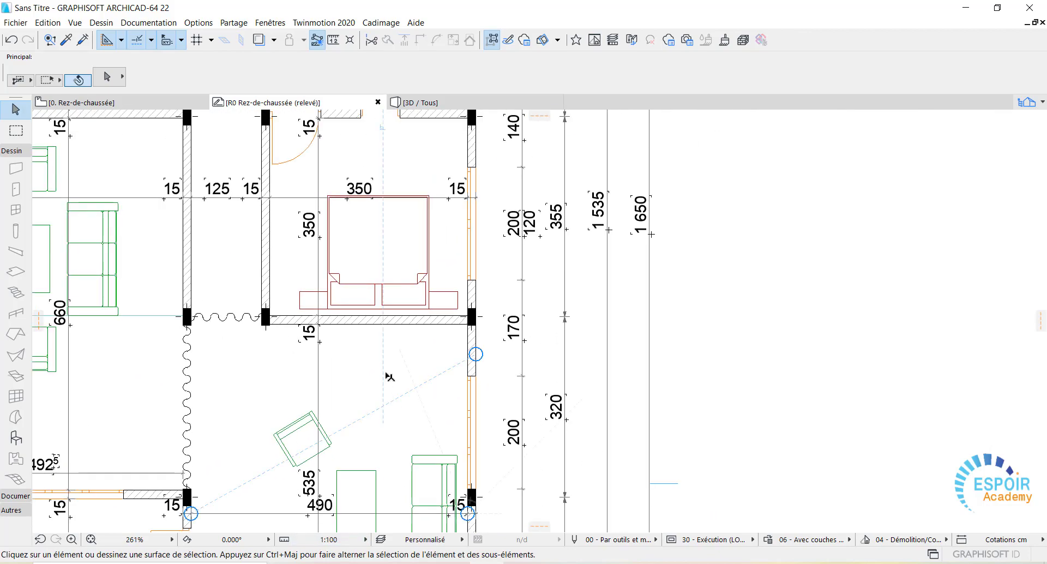
middle_drag(328, 312, 410, 320)
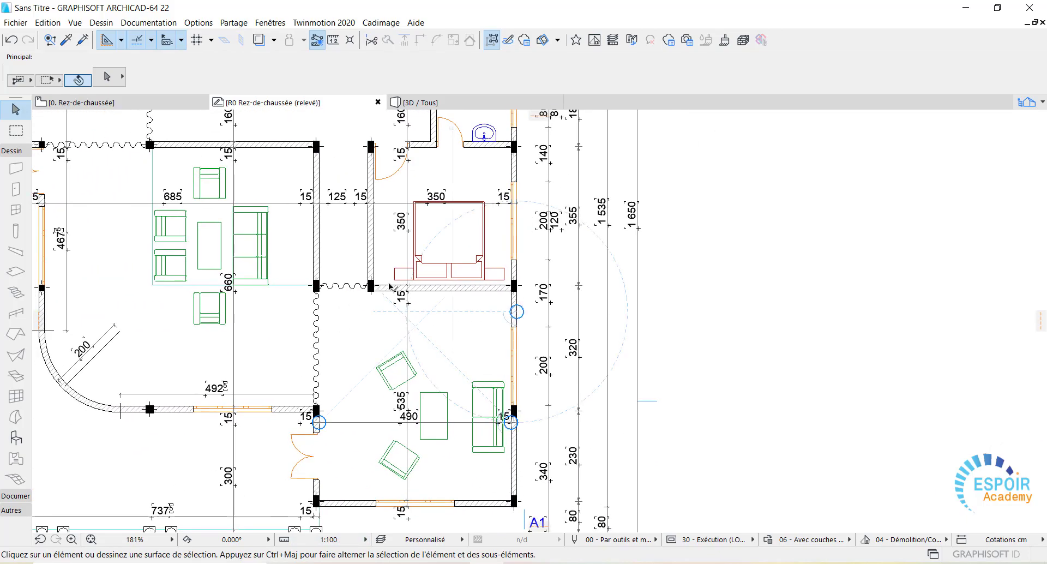
scroll(457, 322, down, 3)
scroll(457, 322, down, 4)
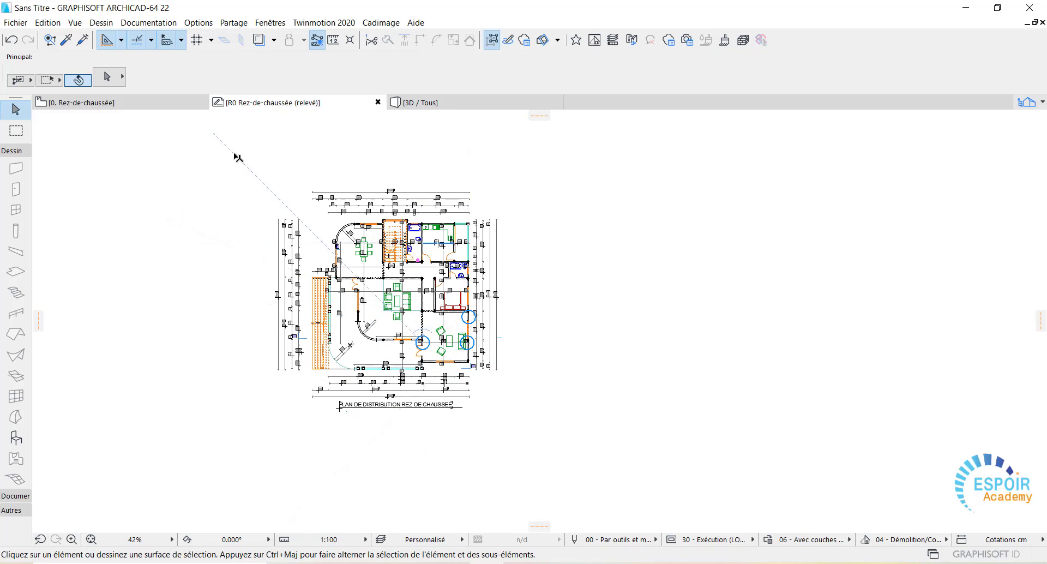
click(231, 152)
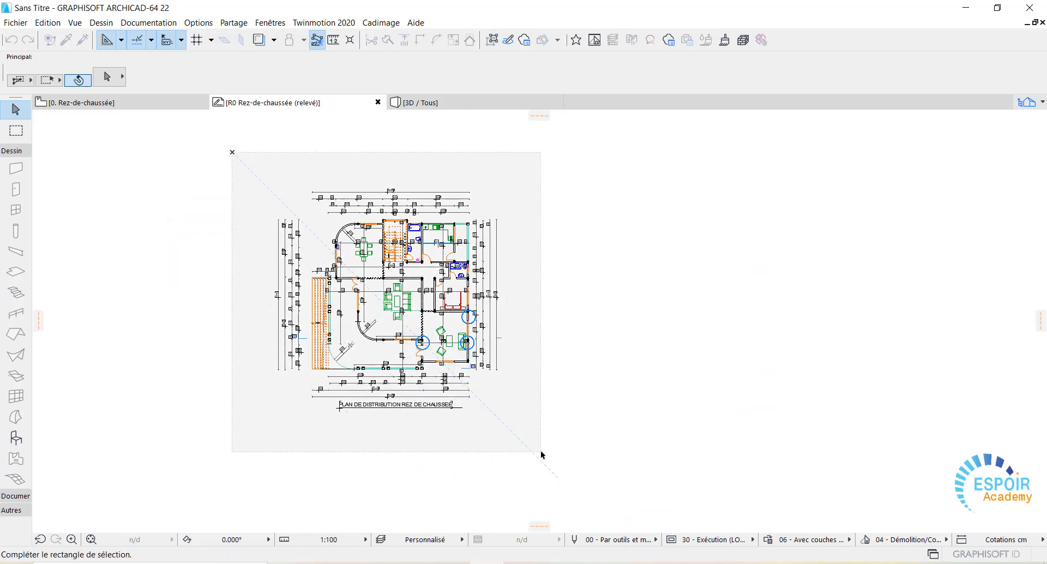
click(542, 451)
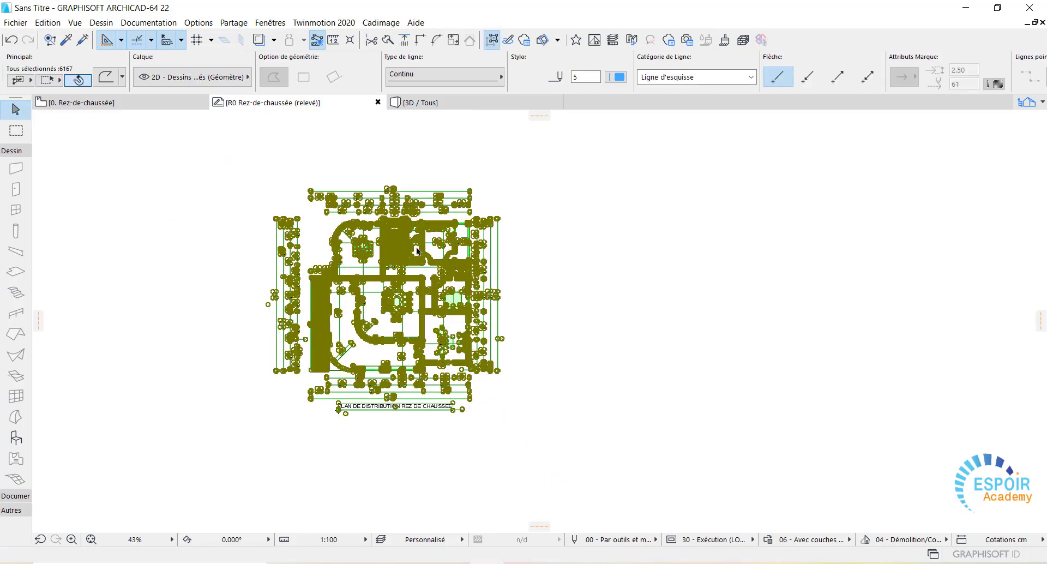
Step: Examine the dimensions of the selected plan from the bathroom and kitchen to the corridor marked 125 to find a reference distance
scroll(417, 248, up, 5)
scroll(554, 215, up, 4)
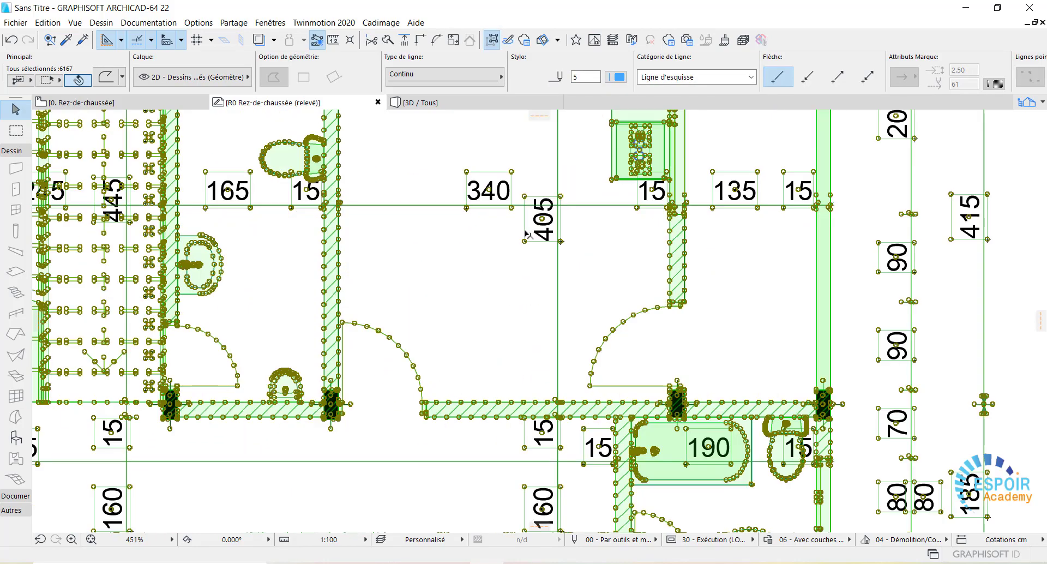
middle_drag(522, 254, 633, 326)
scroll(376, 272, up, 7)
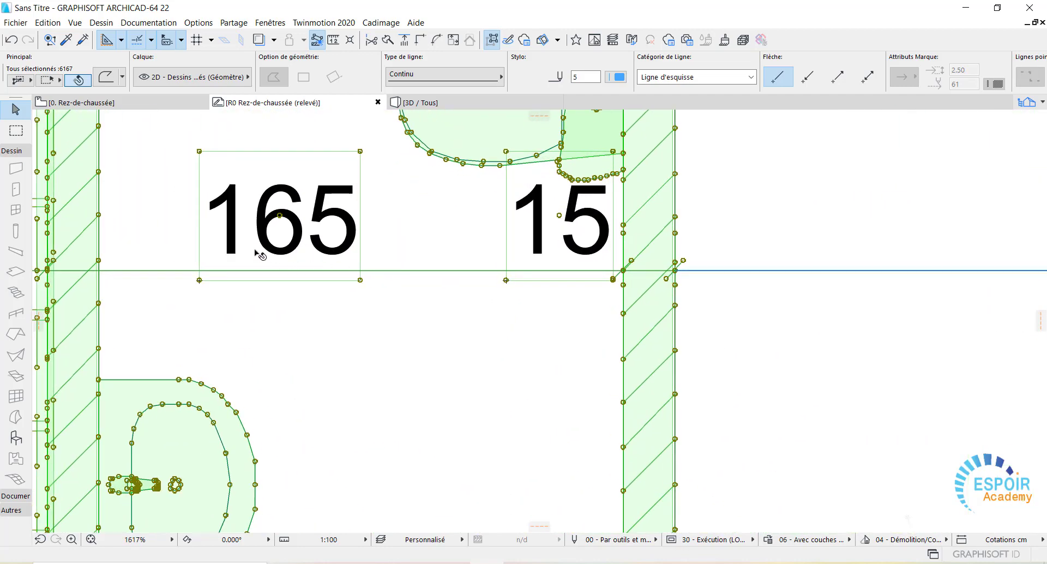
scroll(259, 256, down, 5)
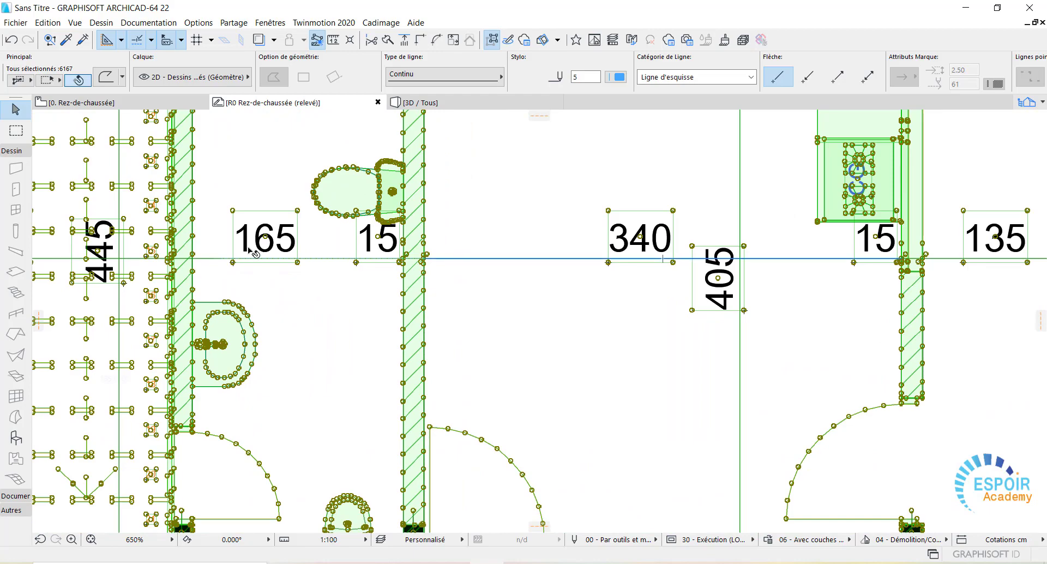
scroll(281, 242, down, 4)
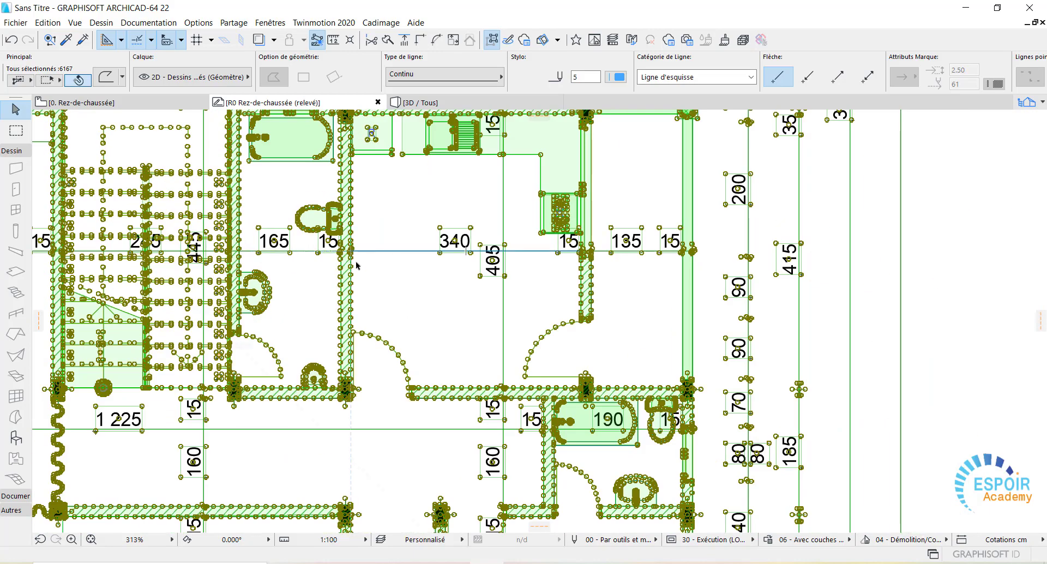
middle_drag(663, 223, 584, 372)
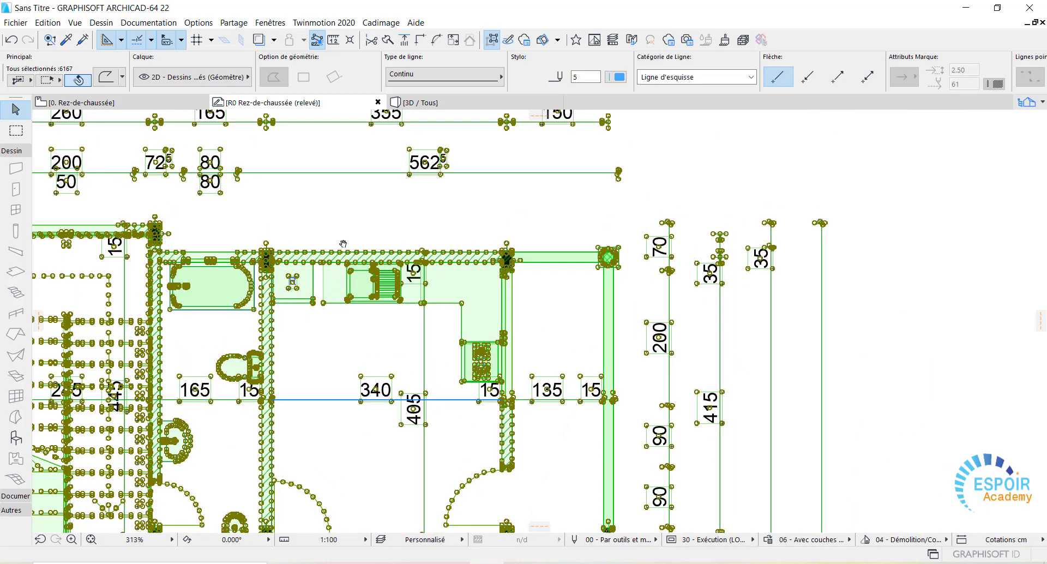
middle_drag(529, 465, 525, 186)
middle_drag(536, 394, 537, 239)
scroll(301, 322, up, 8)
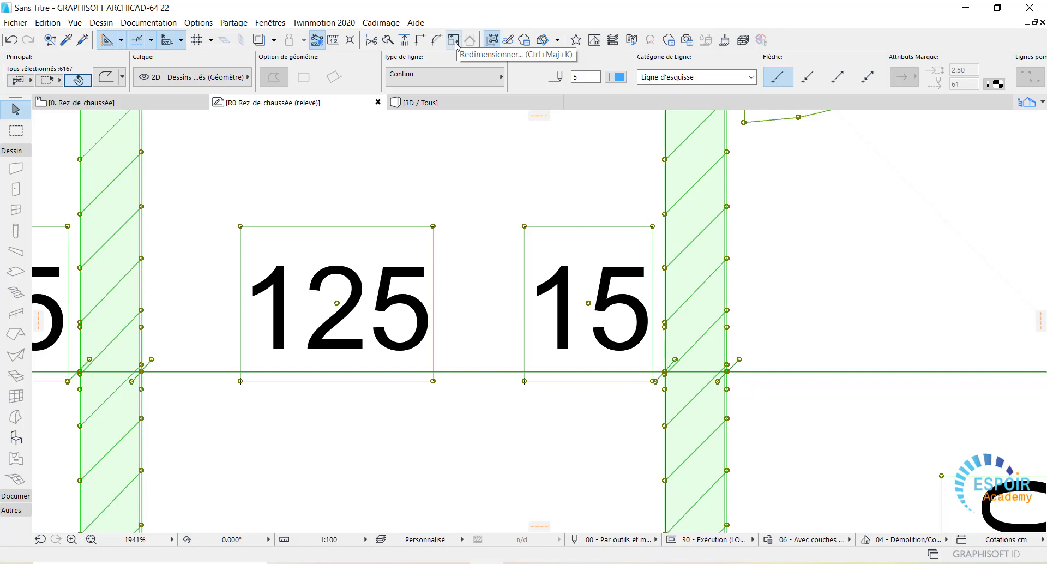
Step: Start resizing the selected plan graphically, including wall thicknesses, library elements, texts and arrows, with the centre at the corridor's left wall face on the 125 dimension line
click(82, 23)
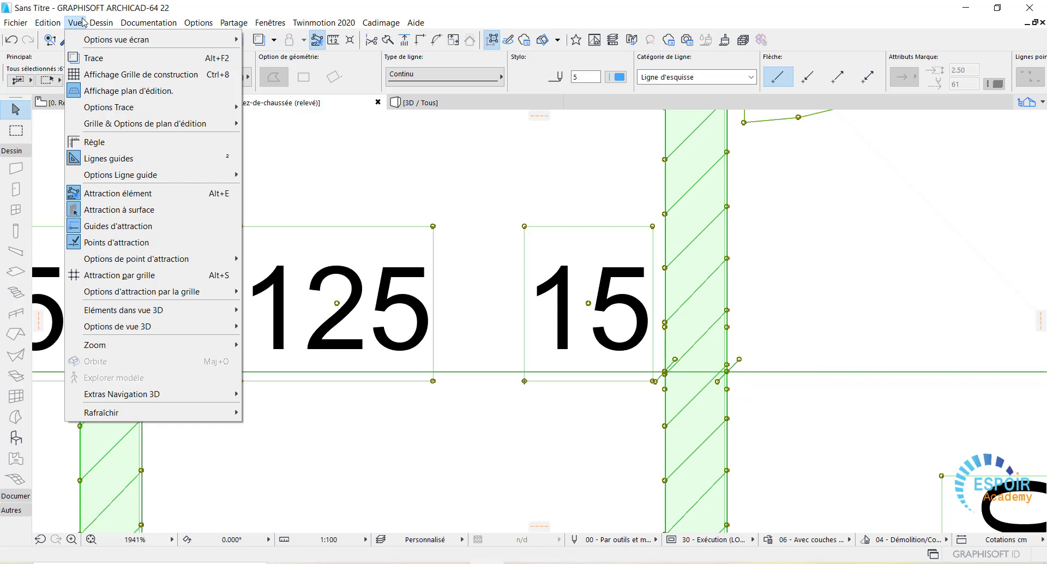
click(83, 22)
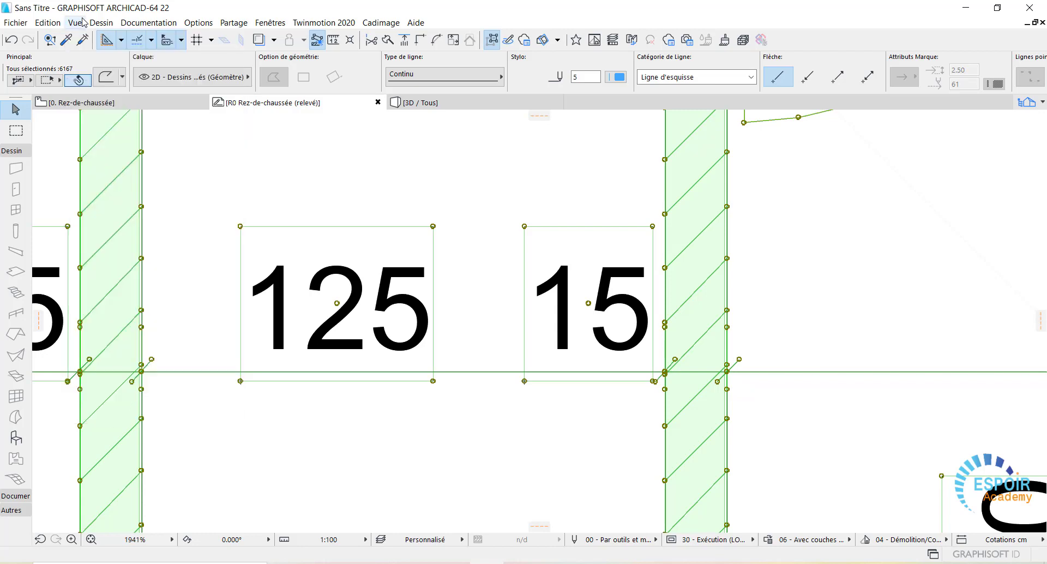
click(453, 39)
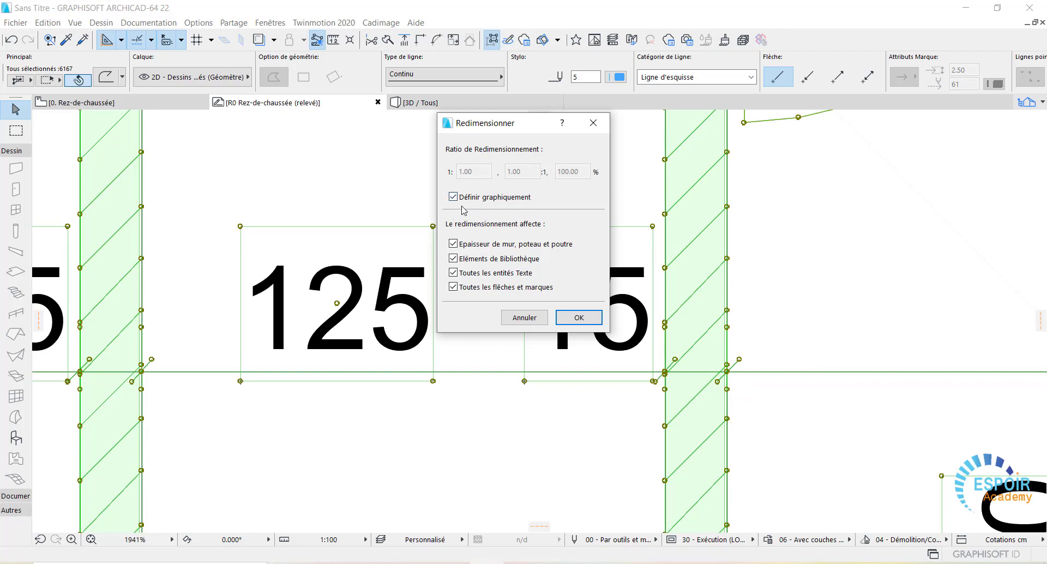
click(575, 317)
scroll(142, 372, up, 5)
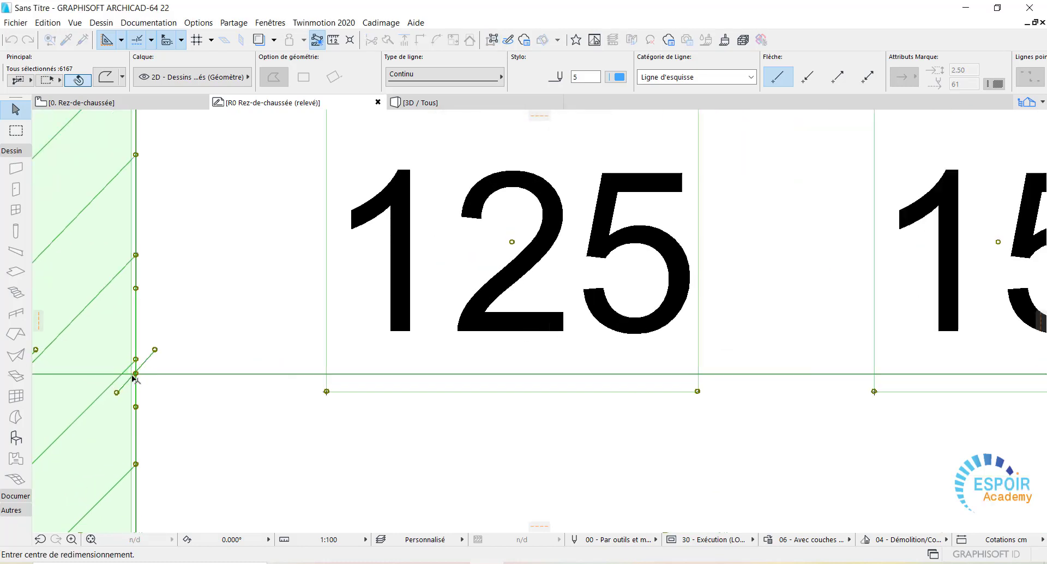
scroll(141, 372, up, 1)
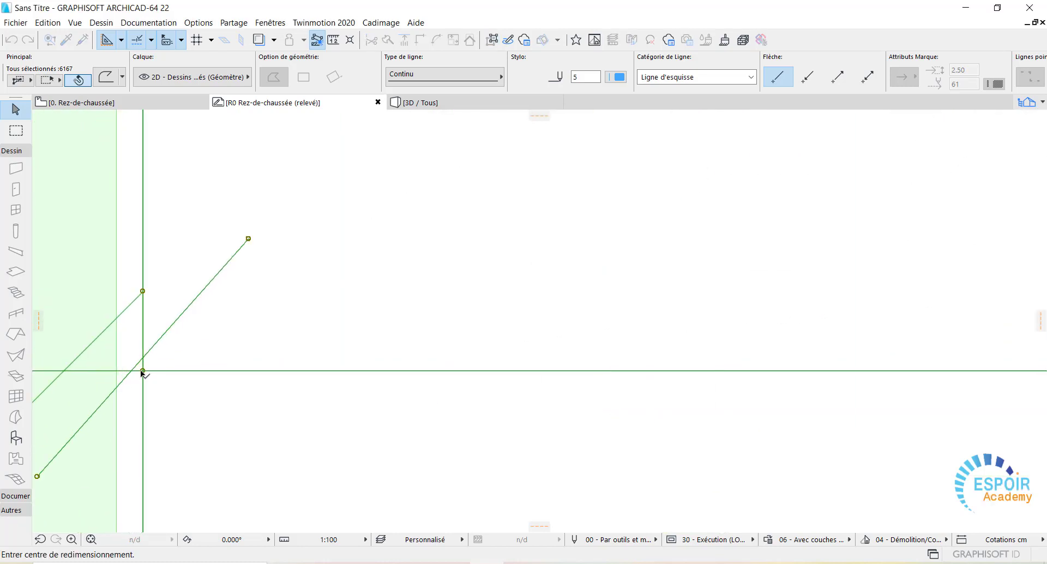
click(143, 371)
Step: Set the resize reference vector's end at the corridor's opposite wall face on the 125 dimension line
scroll(398, 390, down, 5)
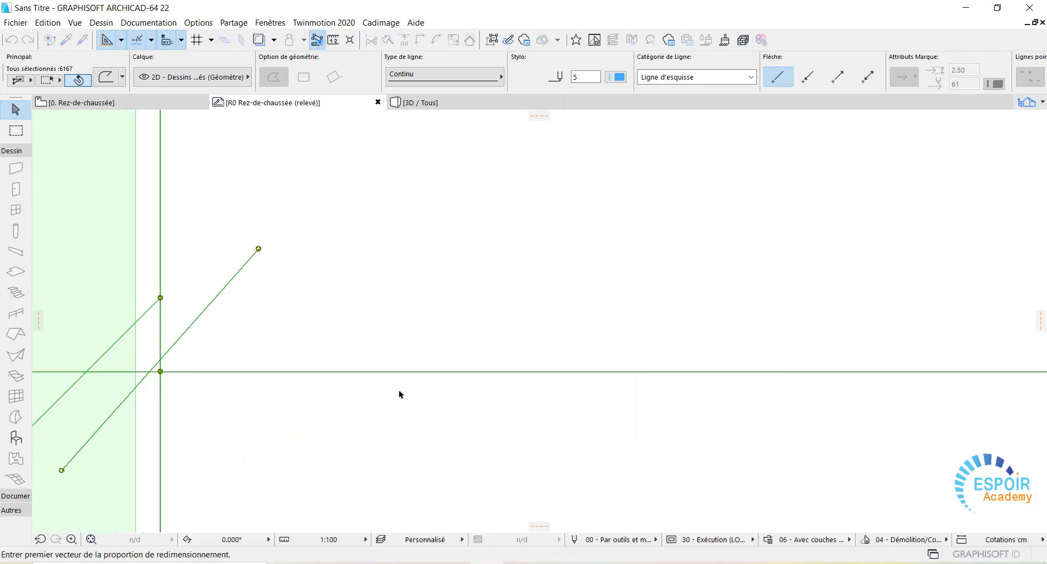
middle_drag(612, 433, 252, 359)
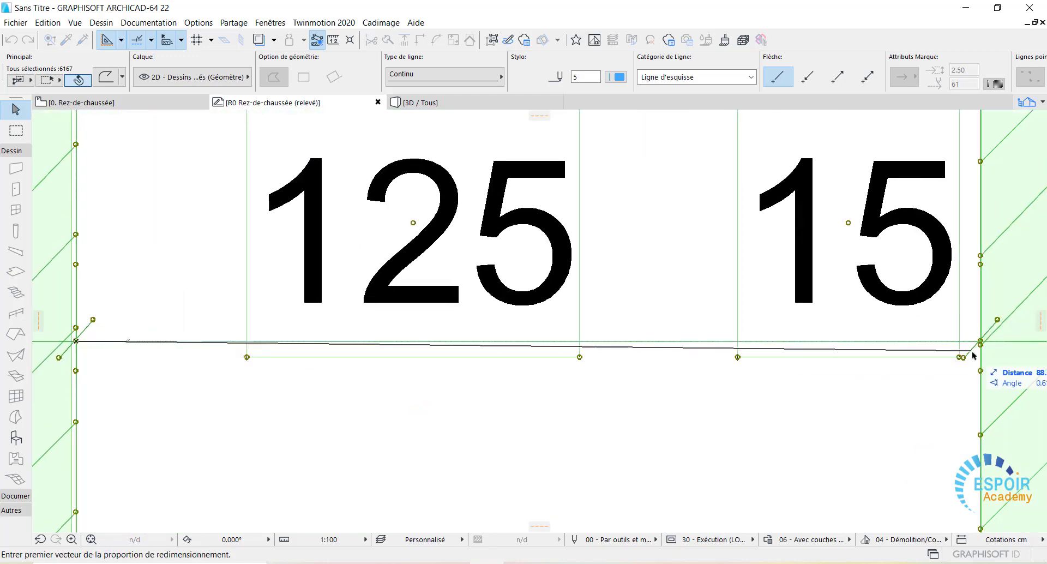
scroll(967, 355, up, 4)
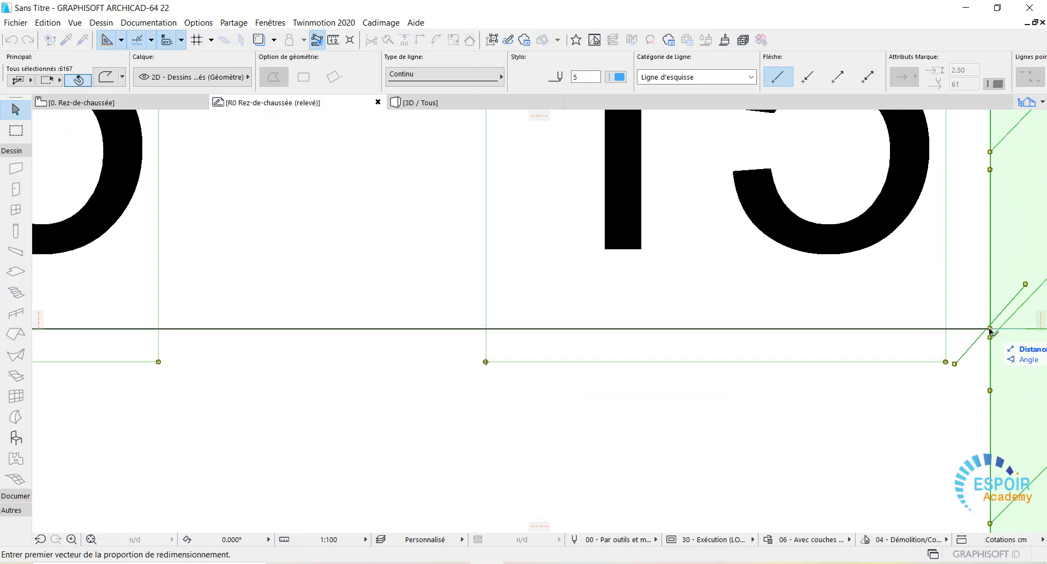
click(990, 329)
scroll(987, 331, down, 2)
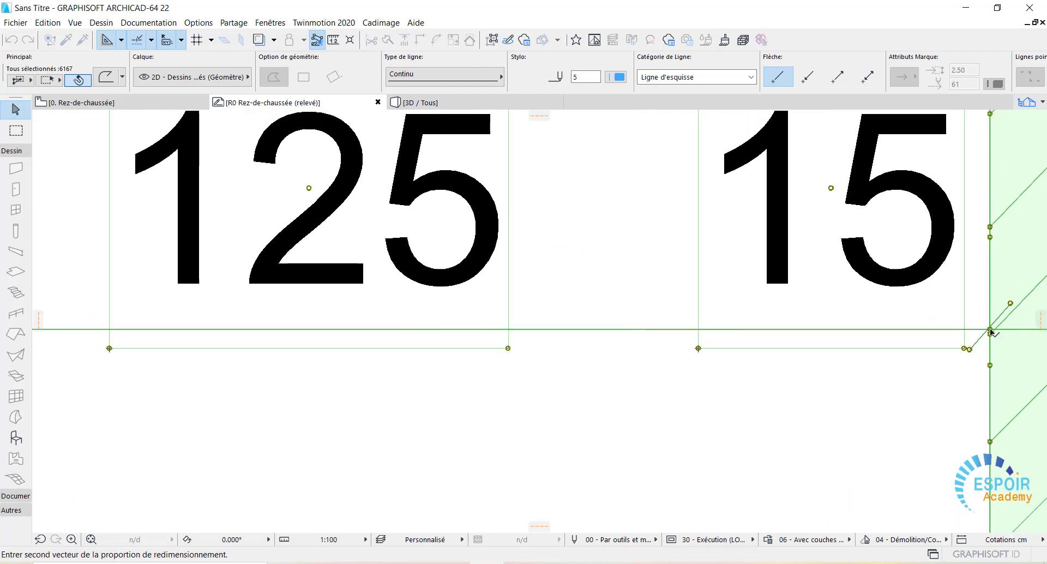
scroll(982, 333, down, 3)
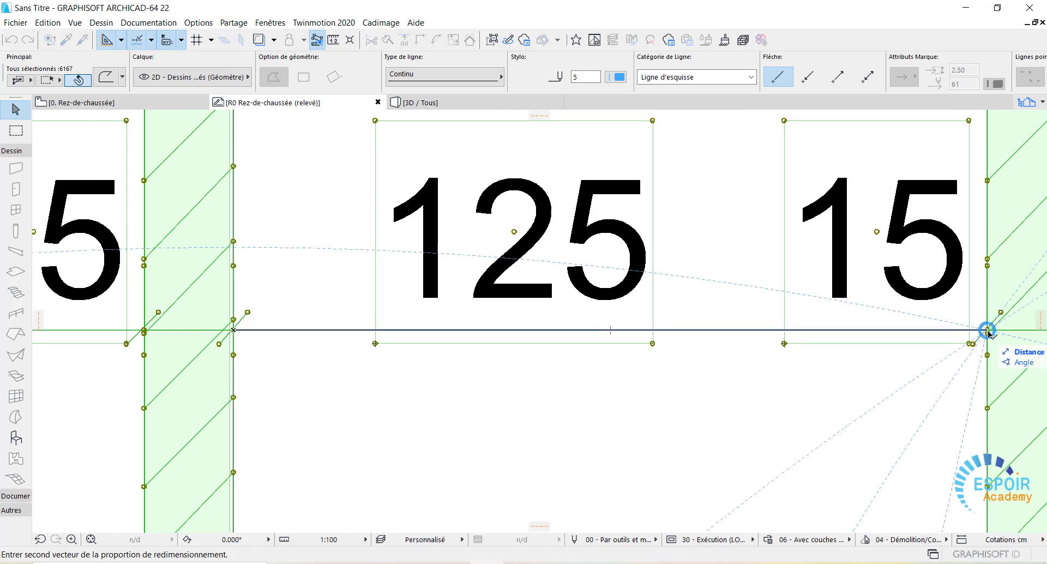
Step: Set the resized reference distance to 125 cm to scale the whole plan, and deselect it
text(12)
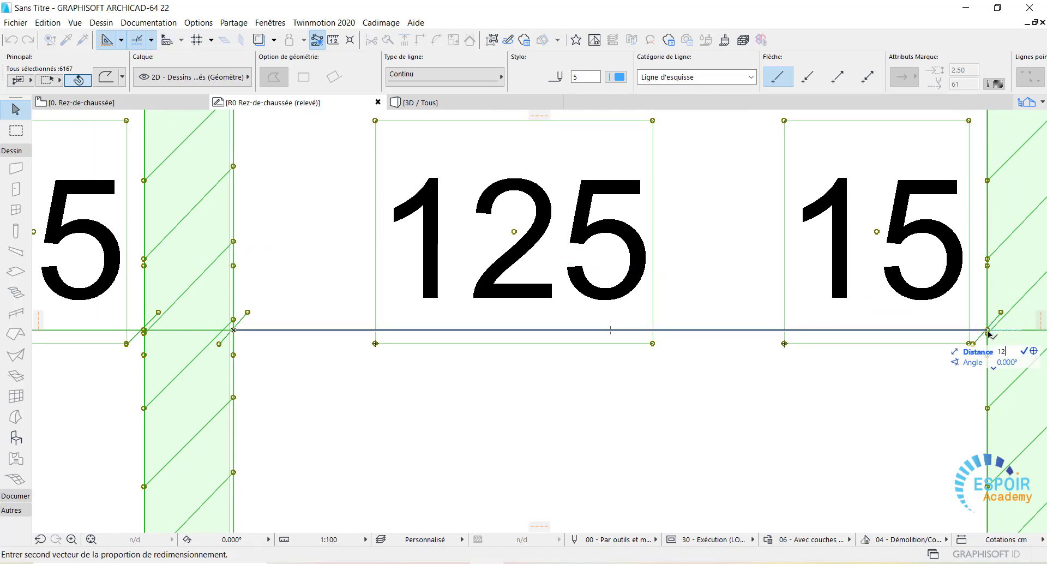
text(5)
key(Return)
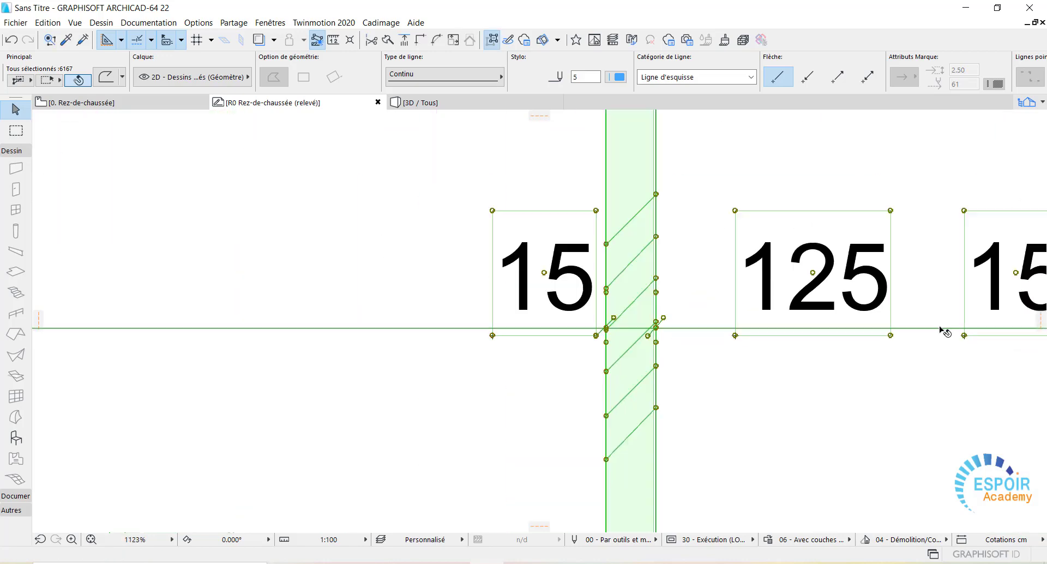
scroll(976, 330, down, 3)
scroll(983, 351, down, 4)
mouse_move(973, 351)
middle_down()
mouse_move(888, 368)
mouse_move(678, 372)
middle_up()
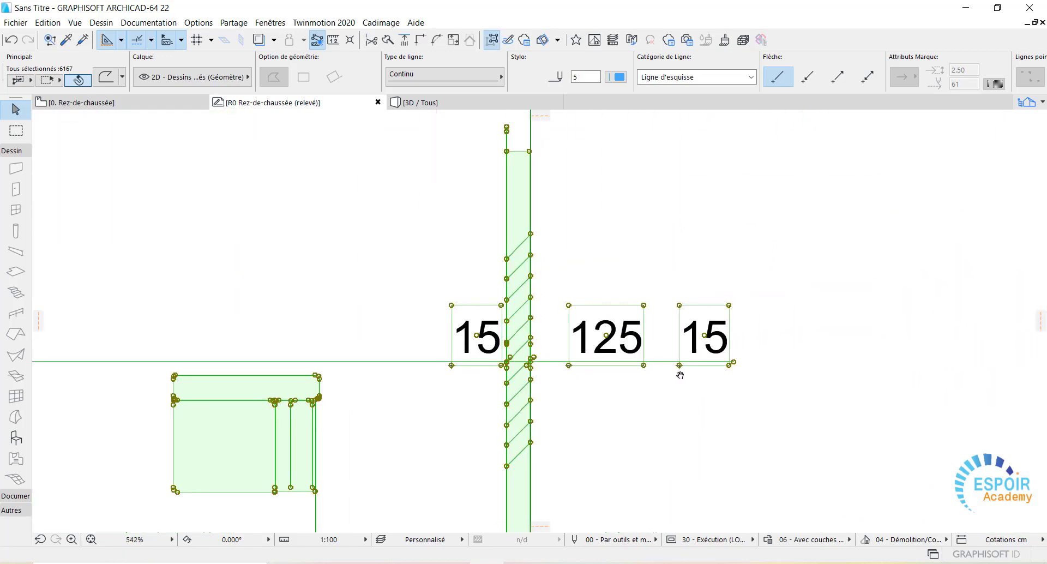
scroll(679, 375, down, 2)
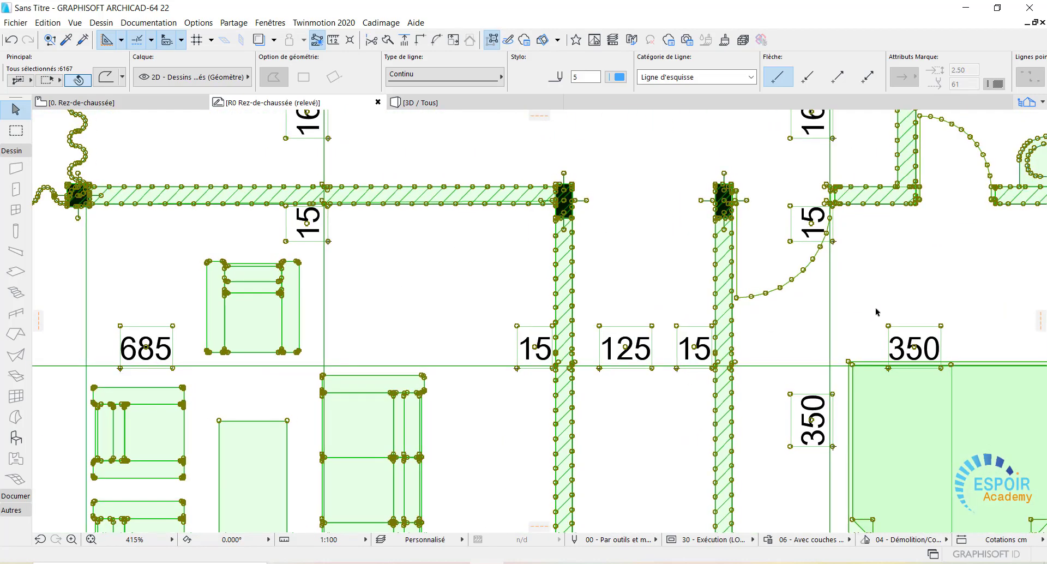
scroll(968, 272, up, 1)
key(Escape)
Step: Measure the corridor's width between its wall faces along the 125 dimension line, and cancel the measurement
scroll(574, 376, up, 8)
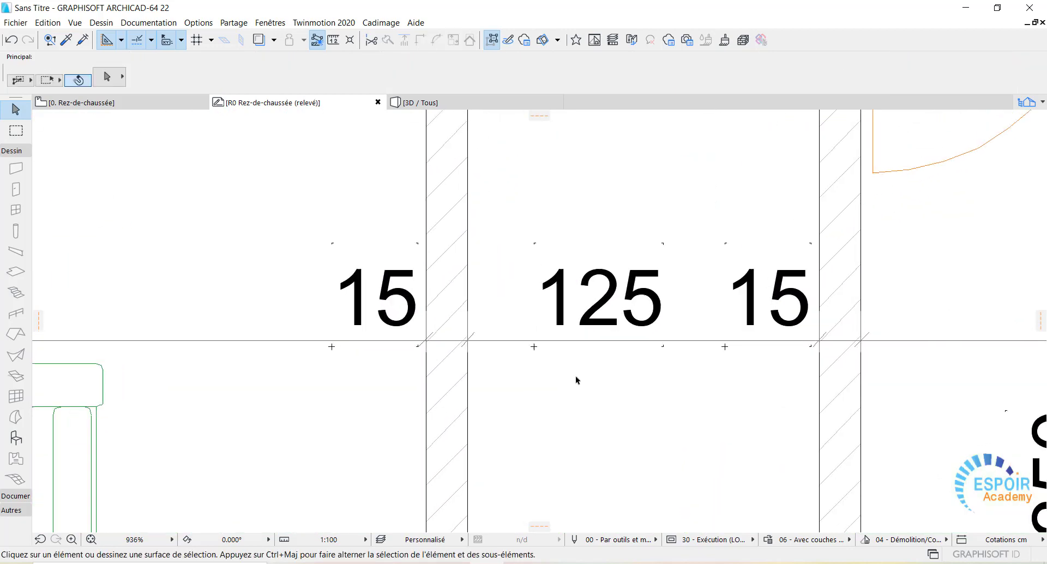
click(333, 40)
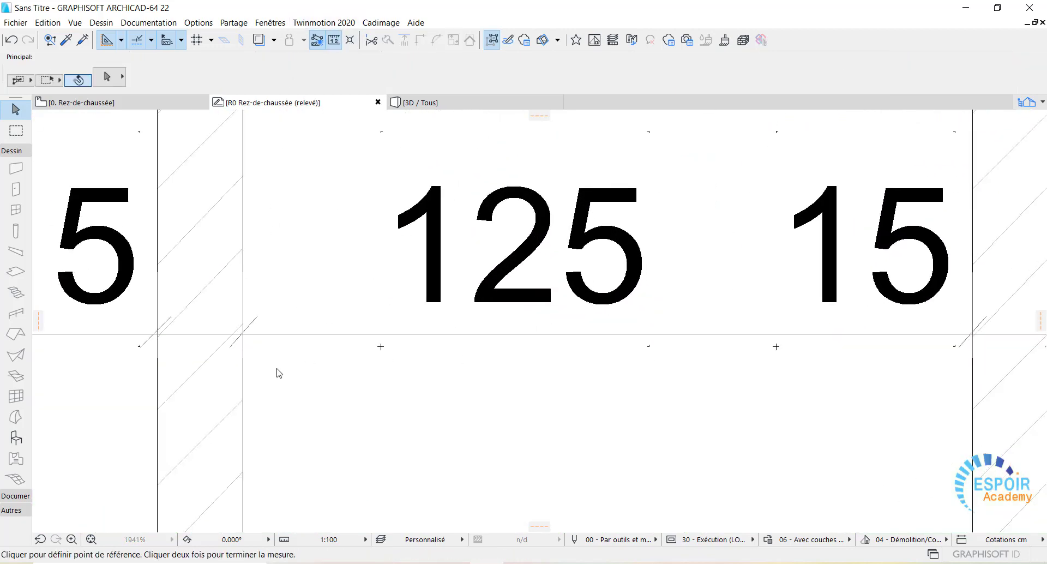
click(244, 335)
scroll(565, 382, down, 3)
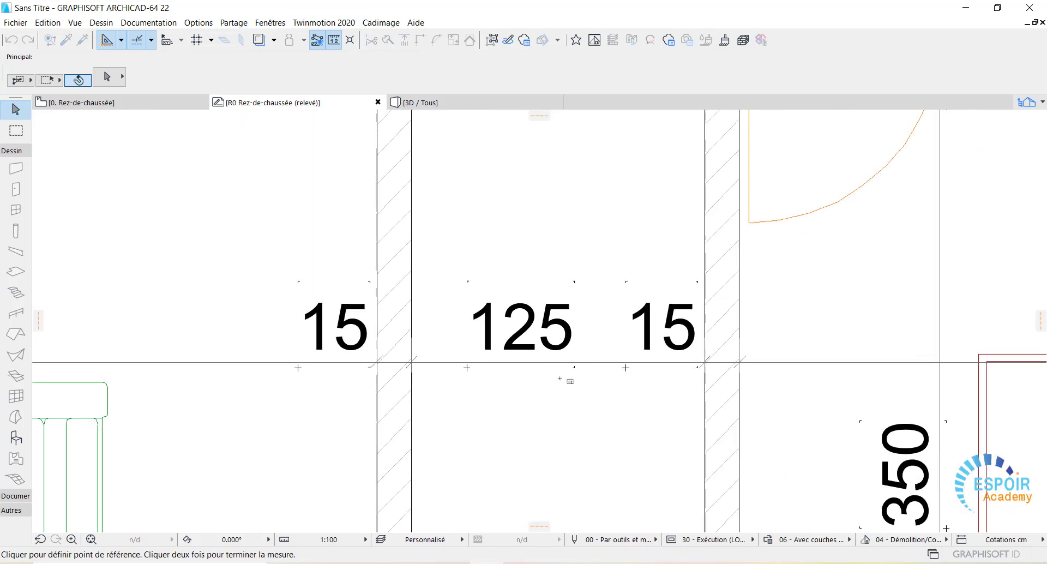
scroll(687, 322, up, 5)
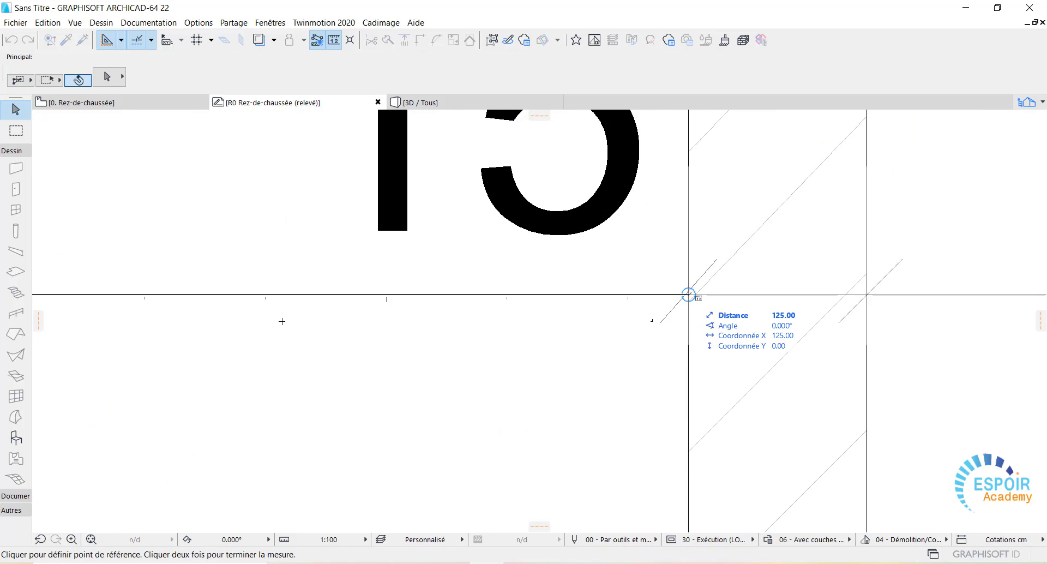
scroll(572, 294, down, 5)
right_click(359, 350)
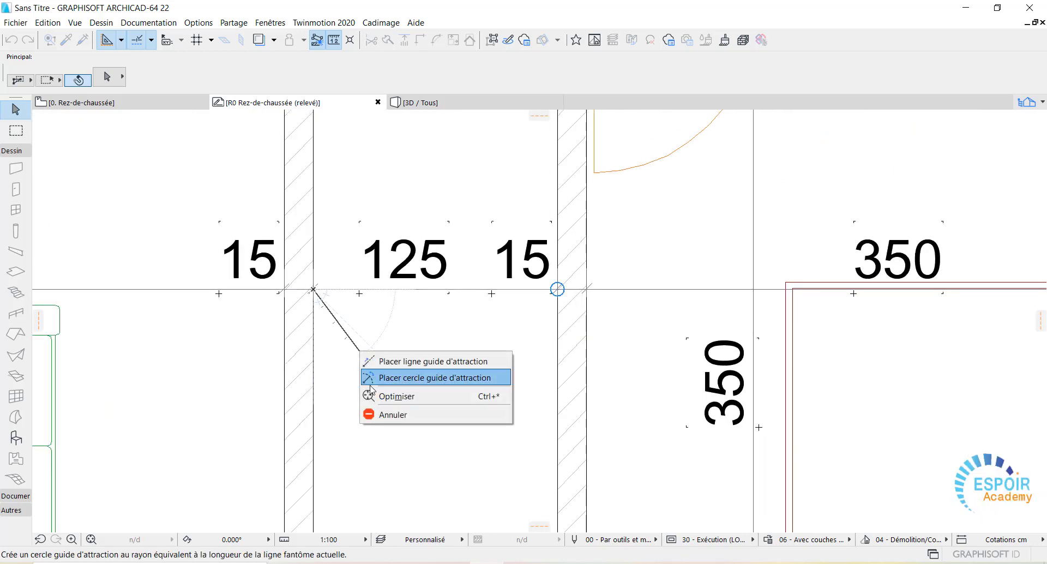
click(390, 416)
Step: Measure the thickness of the partition wall beside the bathtub marked 15, and cancel the measurement
scroll(412, 404, down, 4)
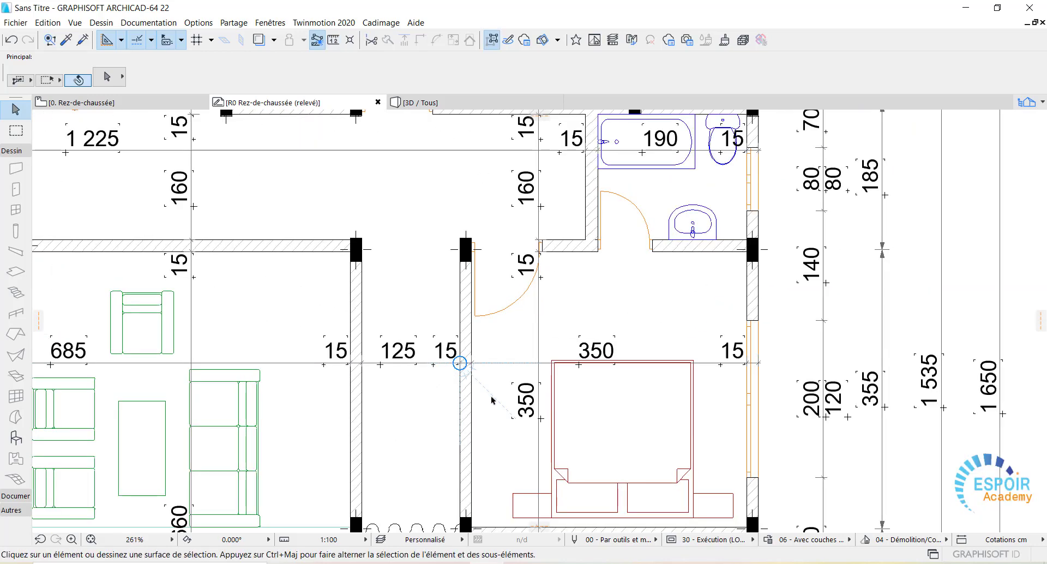
middle_drag(603, 229, 557, 352)
scroll(568, 321, up, 6)
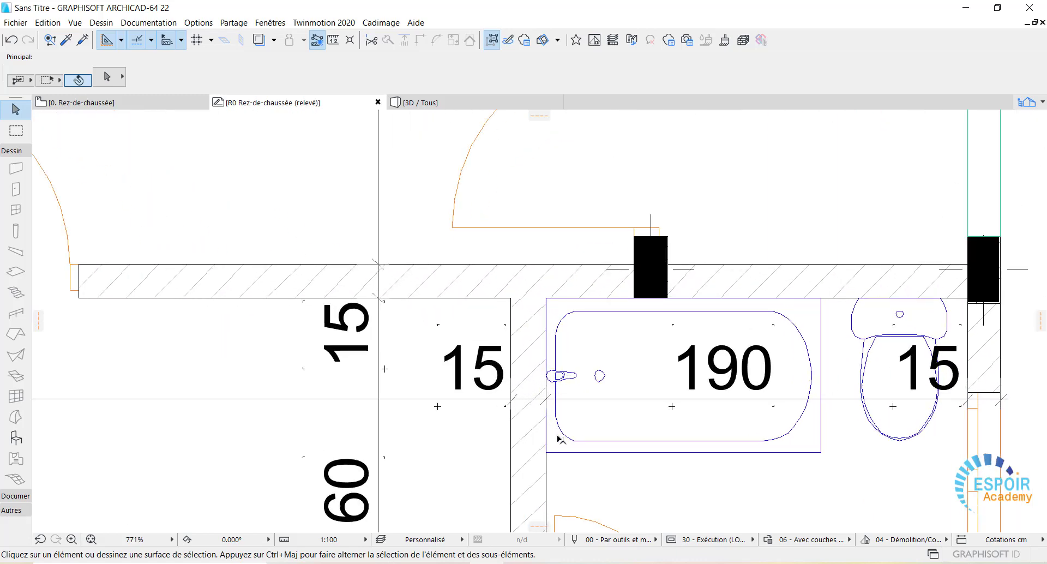
middle_drag(558, 438, 549, 369)
scroll(543, 397, up, 3)
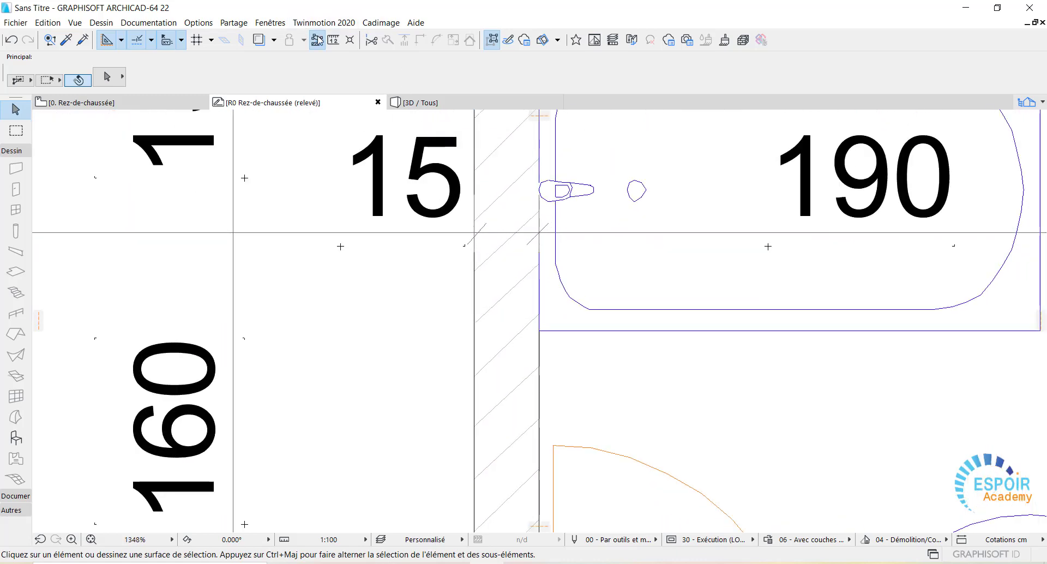
click(333, 40)
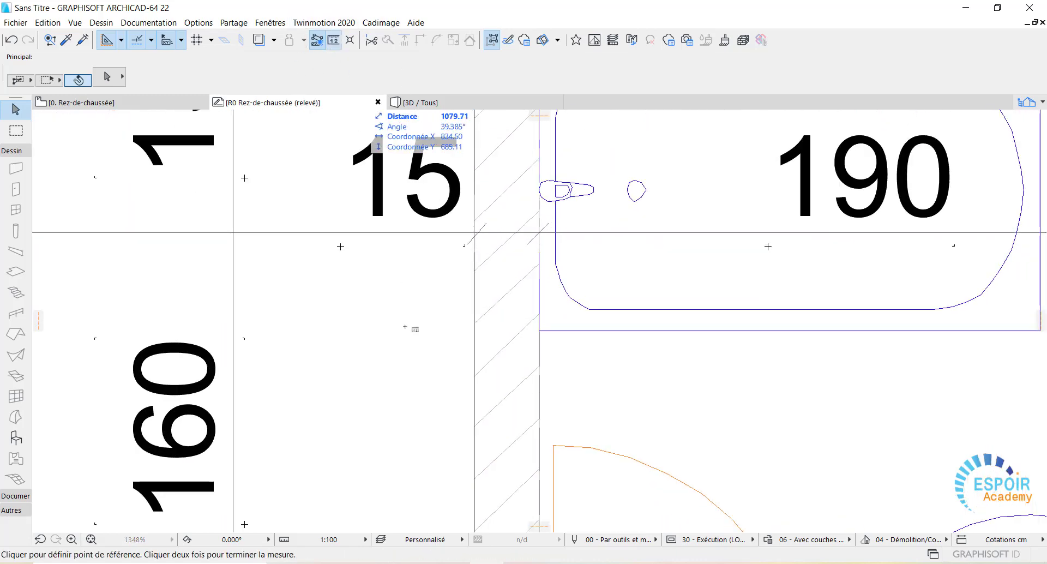
click(473, 407)
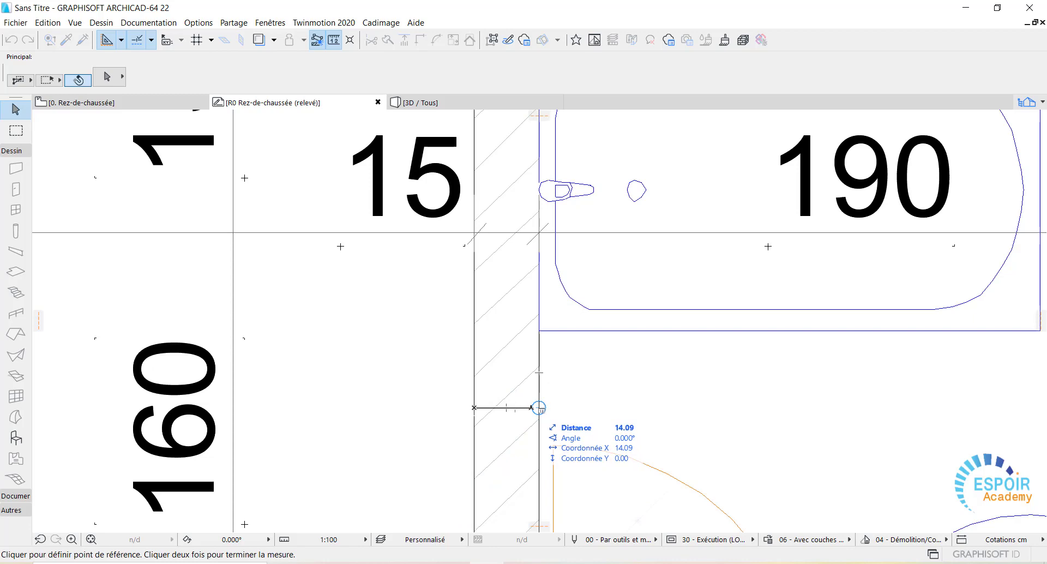
right_click(538, 407)
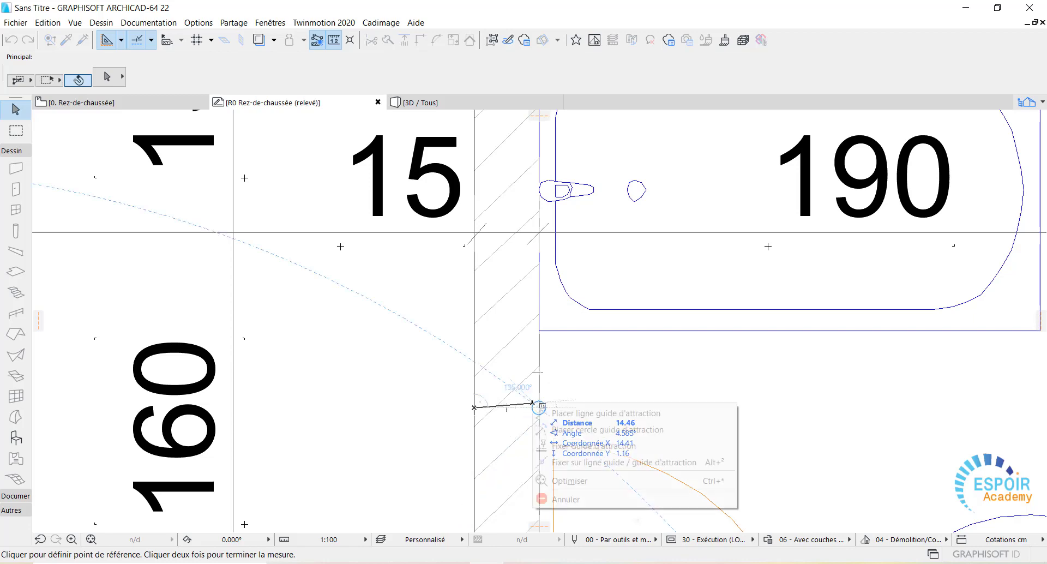
click(563, 499)
Step: Review the whole resized plan and switch to the 0. Rez-de-chaussée floor plan
scroll(392, 407, down, 8)
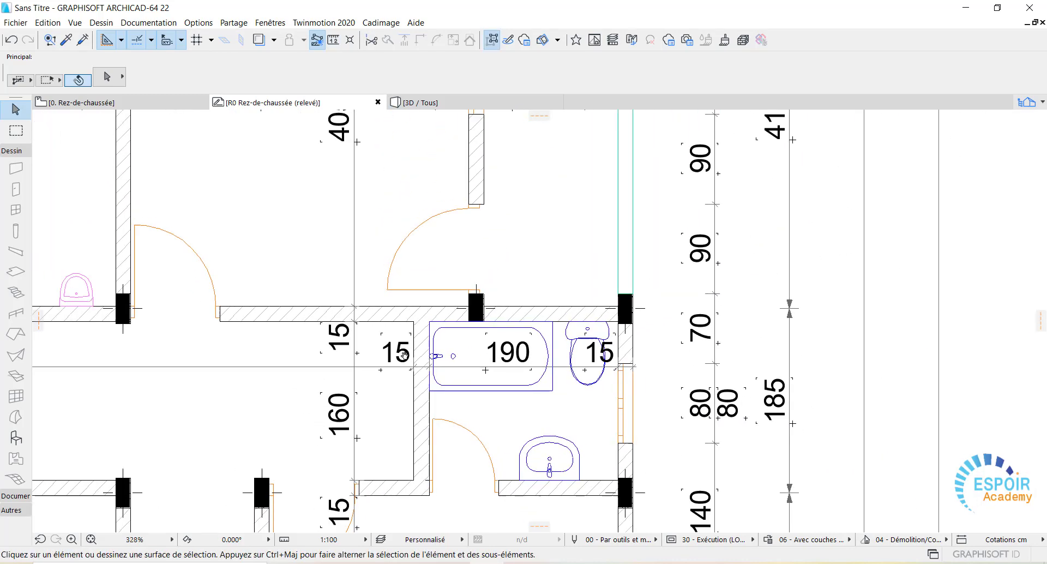
middle_drag(393, 439, 460, 258)
scroll(459, 258, down, 4)
middle_drag(418, 289, 578, 220)
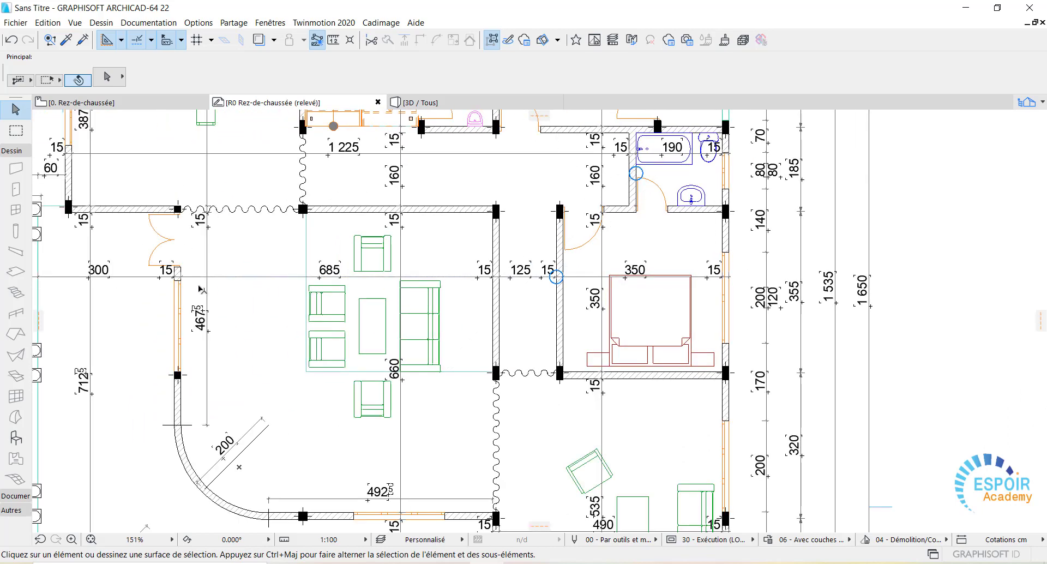
scroll(310, 319, down, 4)
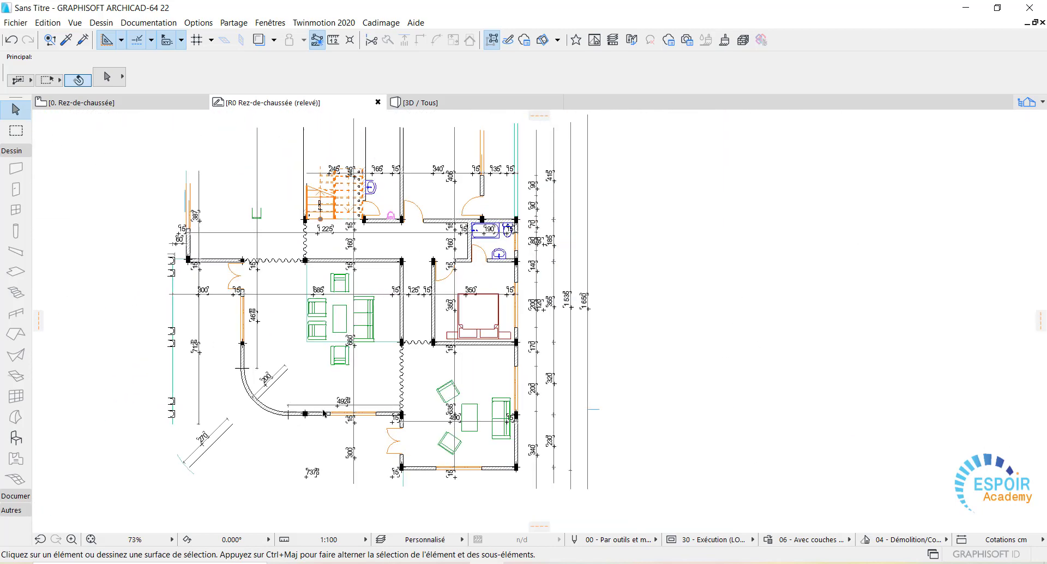
middle_drag(281, 410, 461, 447)
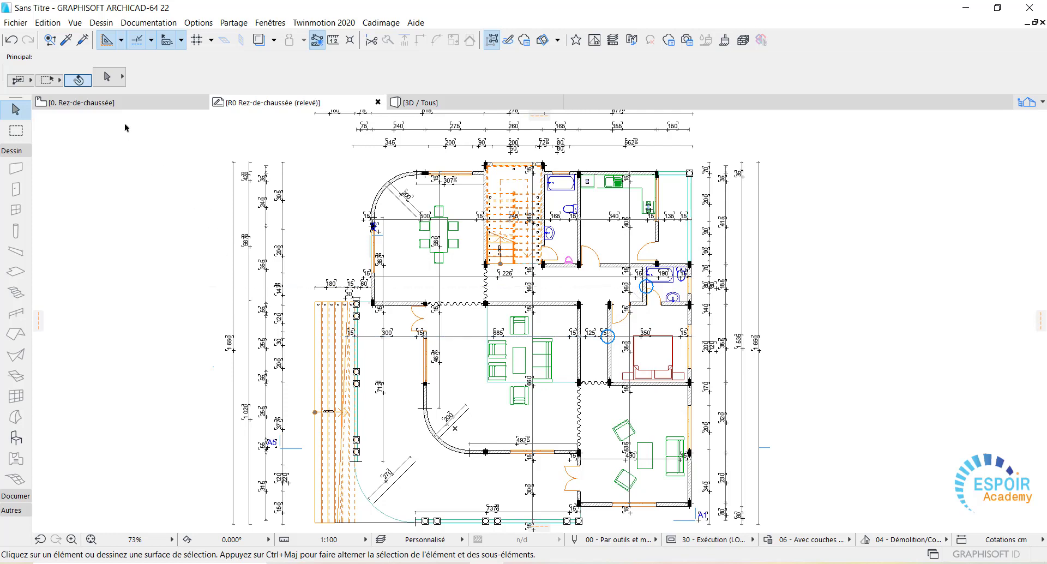
click(133, 105)
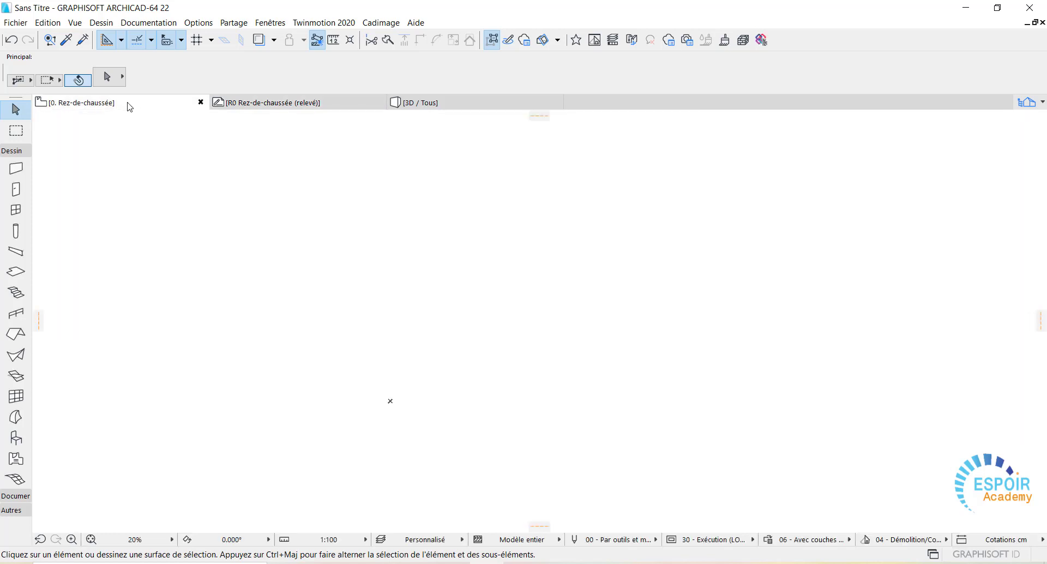
scroll(482, 382, down, 1)
middle_drag(491, 388, 412, 391)
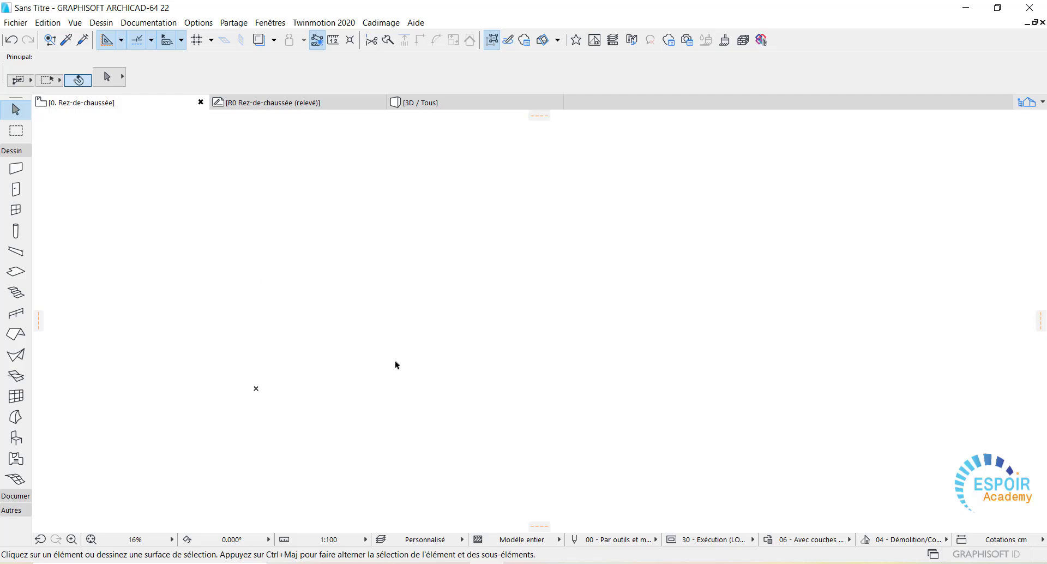
Step: Choose the R0 Rez-de-chaussée (relevé) worksheet as the trace reference for the 0. Rez-de-chaussée floor plan
click(264, 43)
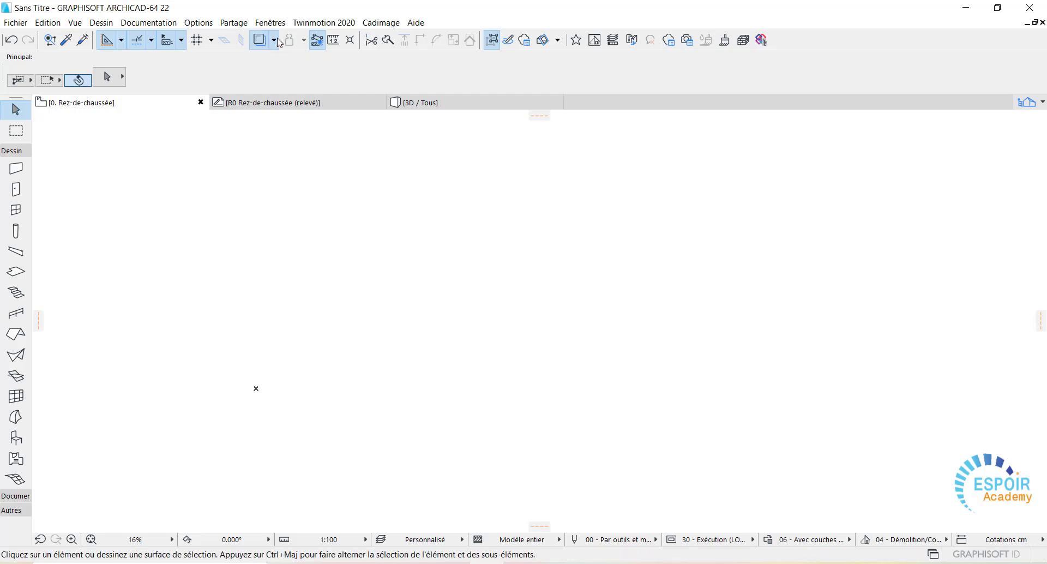
click(278, 42)
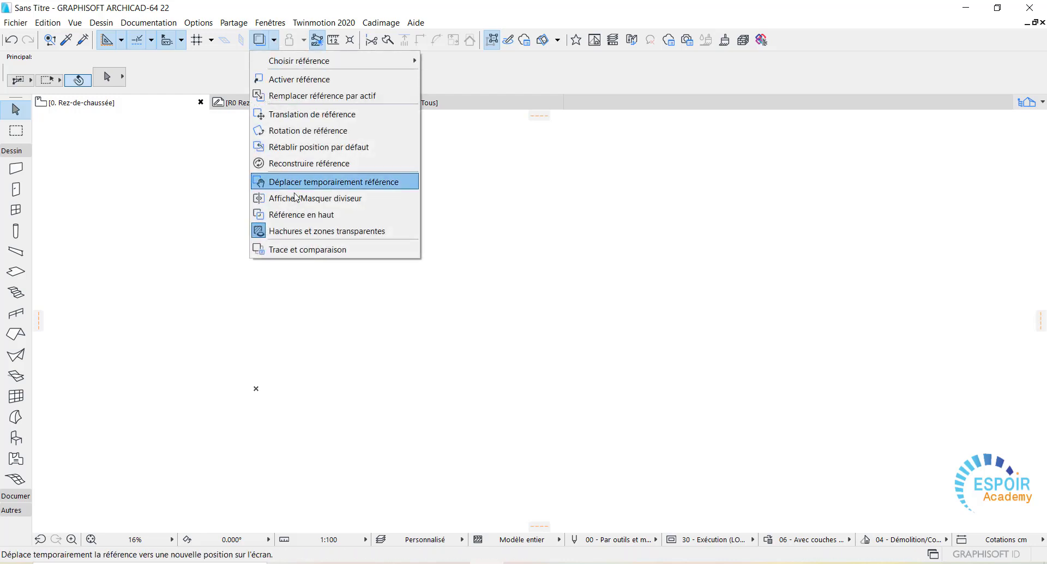
mouse_move(347, 66)
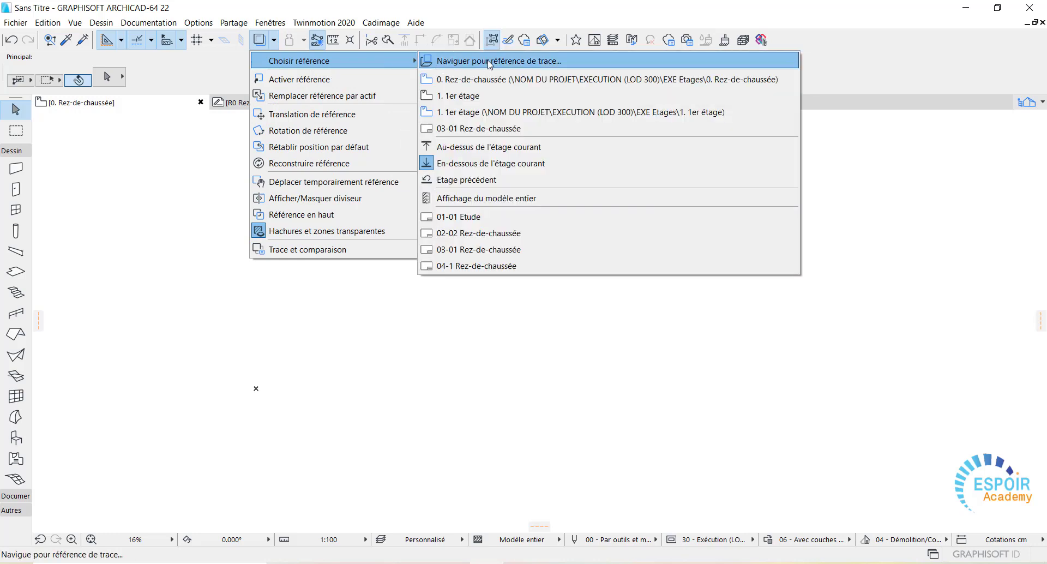
click(489, 61)
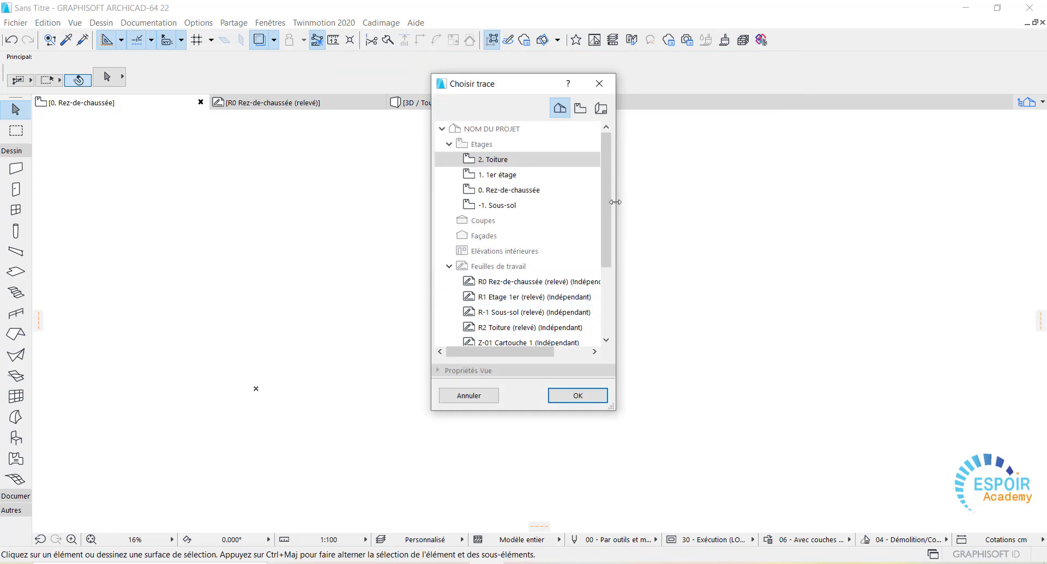
mouse_move(605, 210)
mouse_down()
mouse_move(602, 278)
mouse_move(598, 180)
mouse_up()
click(503, 191)
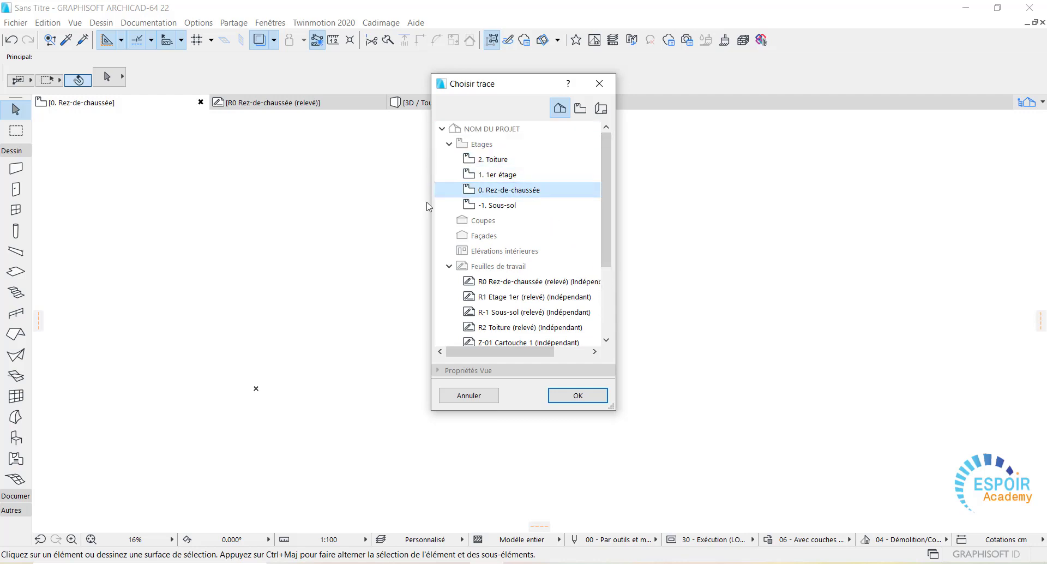
drag(608, 192, 608, 211)
click(499, 256)
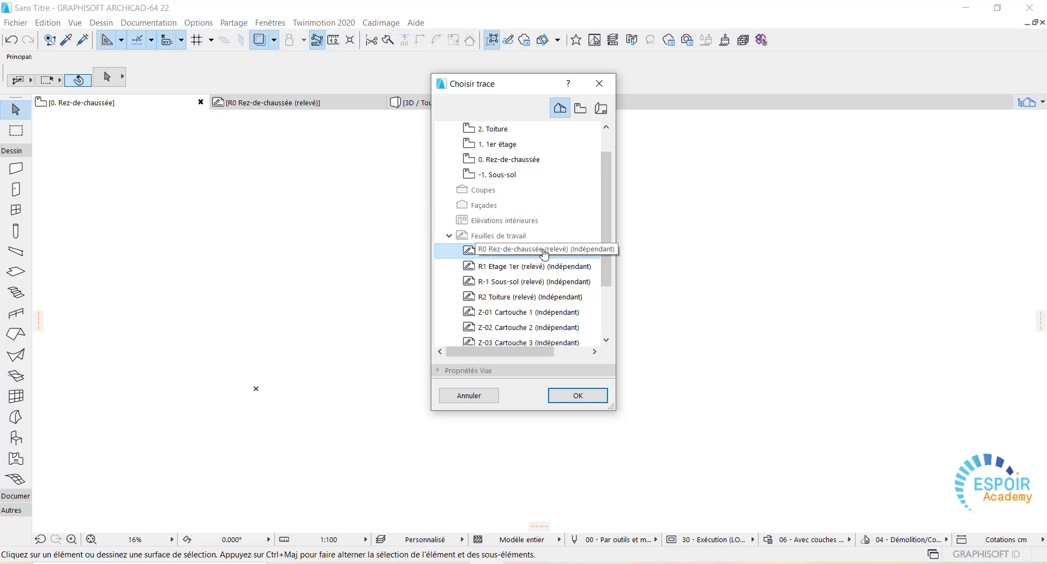
click(567, 396)
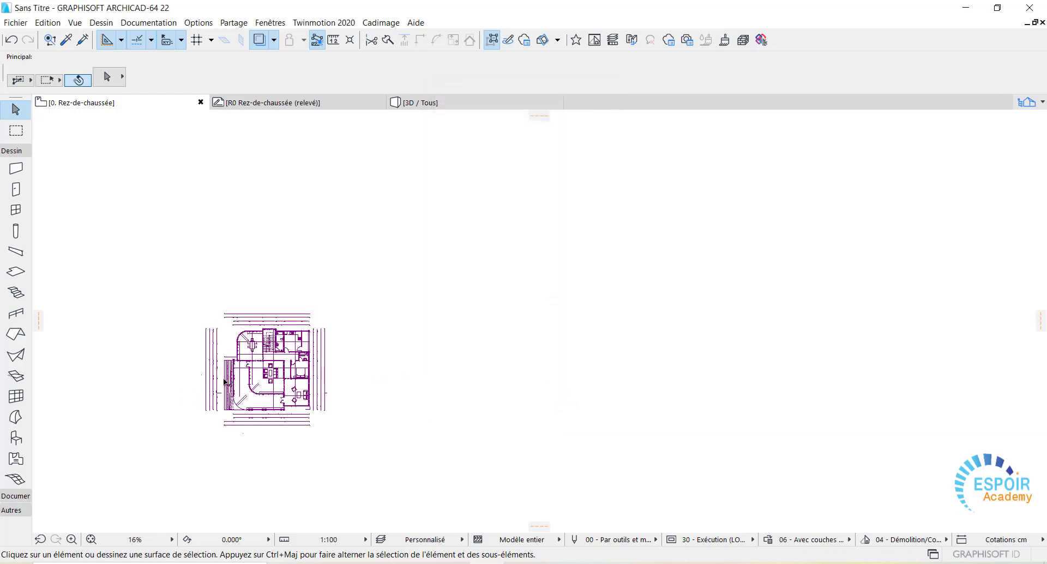
scroll(225, 381, up, 6)
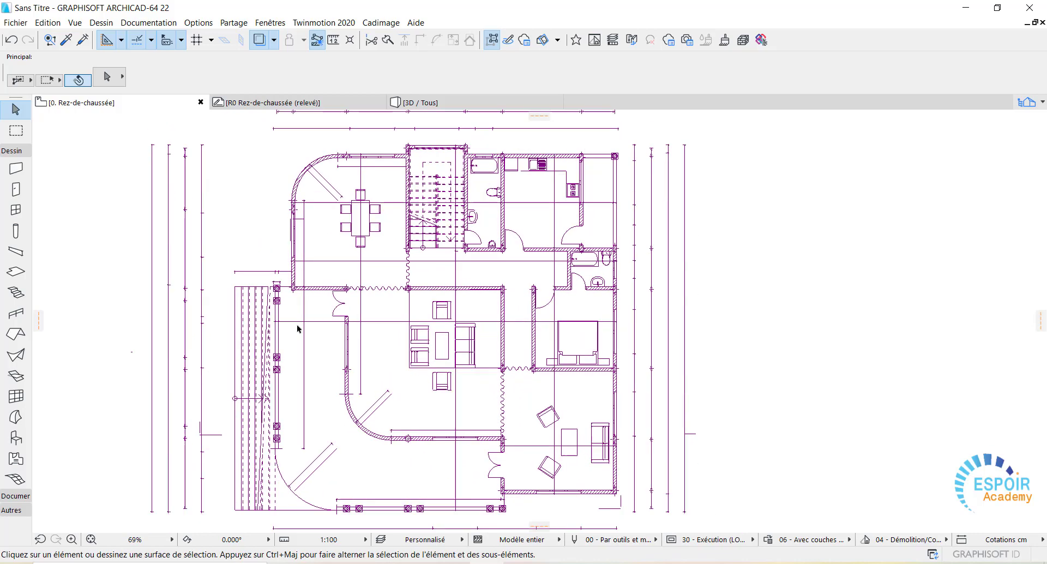
scroll(298, 328, down, 3)
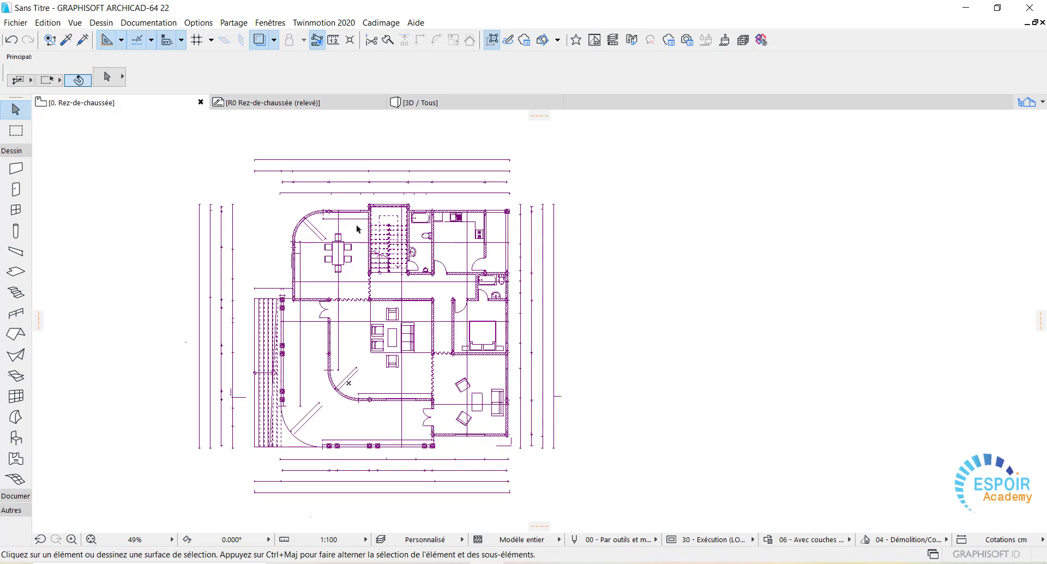
Step: Inspect the traced plan around the dining room and stairs, and switch the trace reference display off and on again
scroll(357, 228, up, 3)
scroll(360, 281, up, 3)
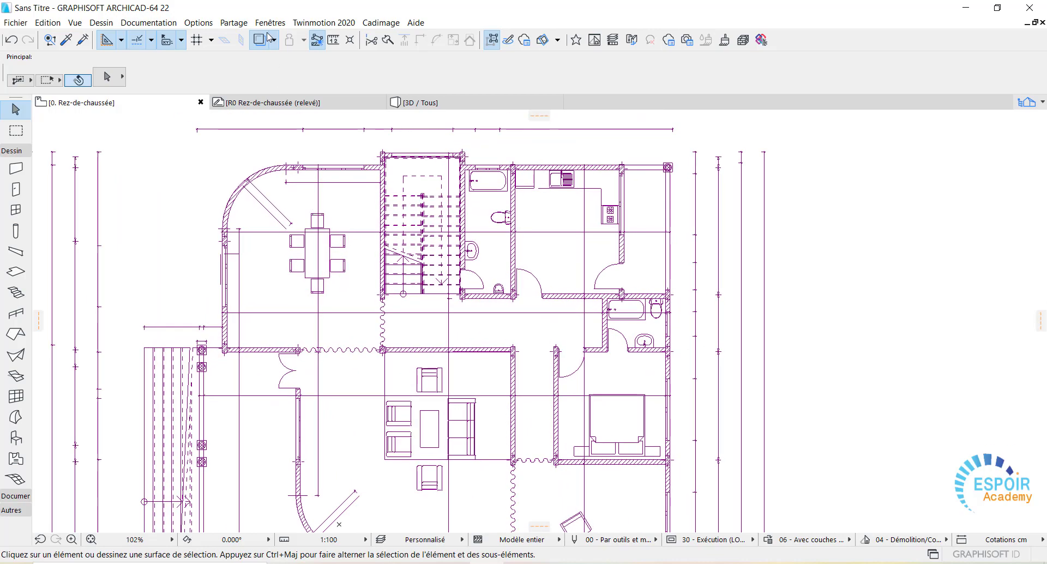
scroll(234, 288, up, 3)
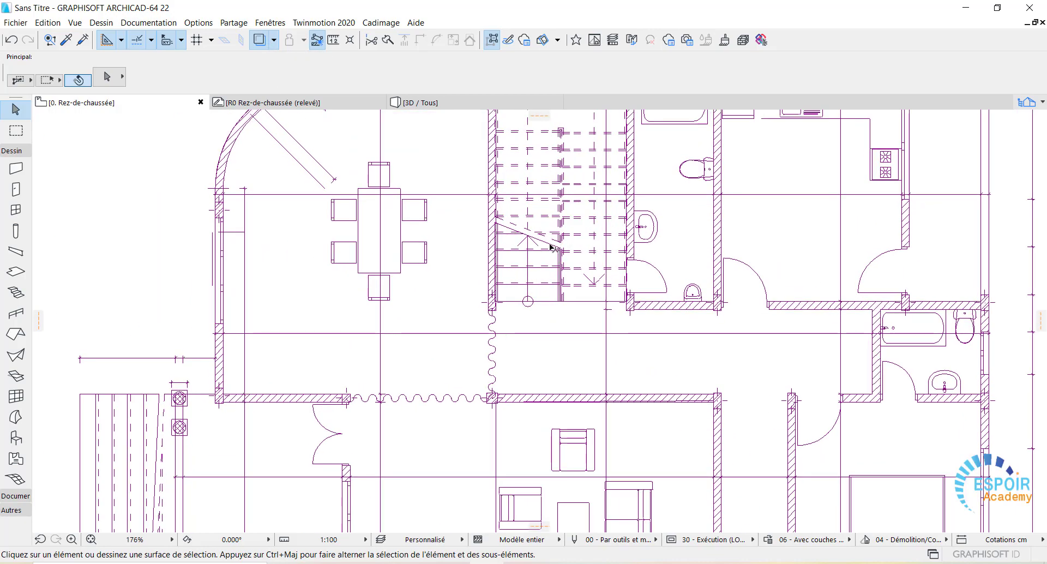
scroll(575, 252, down, 4)
scroll(451, 213, up, 10)
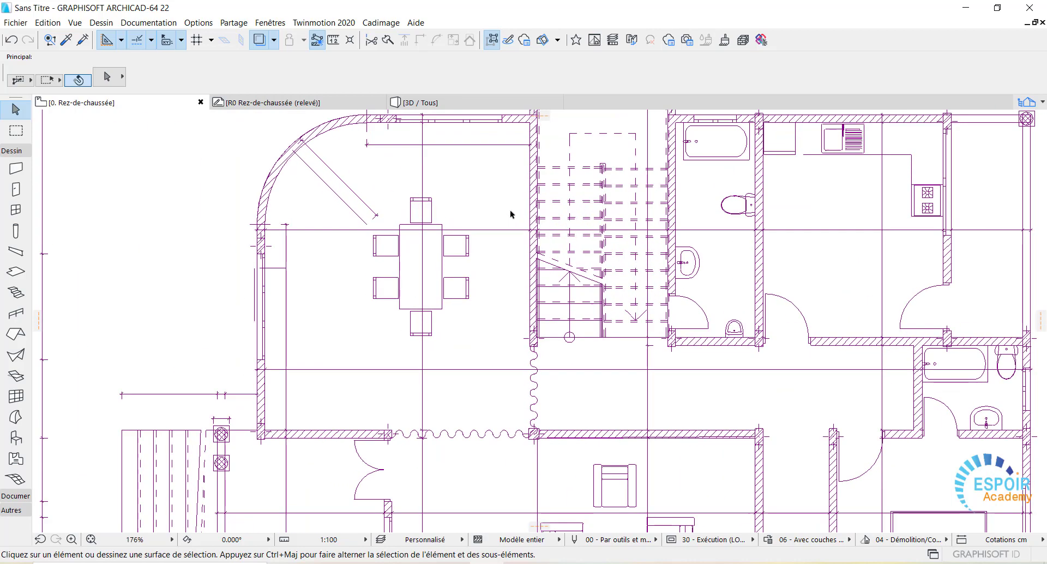
click(259, 42)
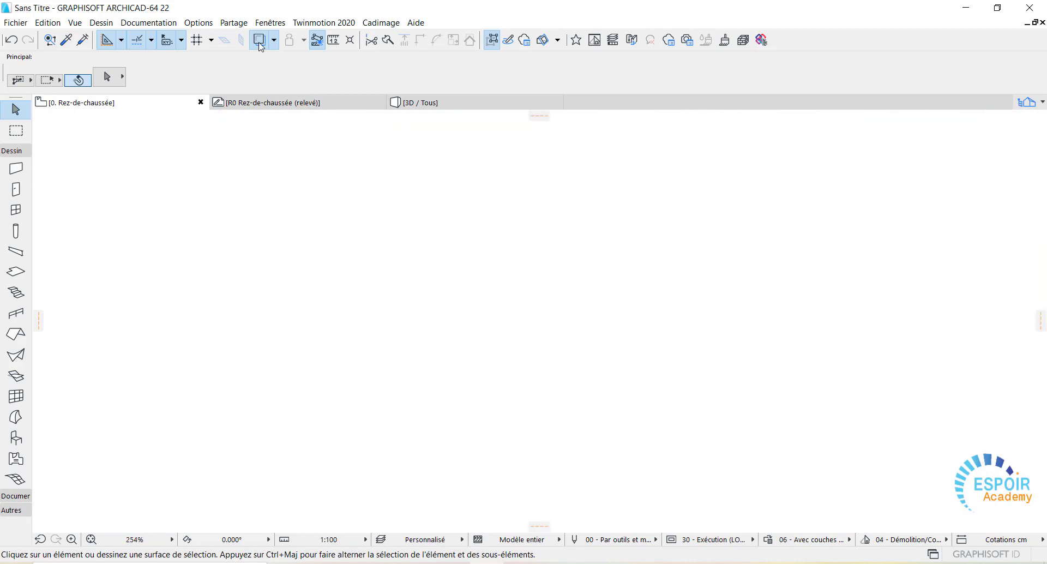
click(259, 42)
click(260, 44)
Step: Fade the intensity of the R0 Rez-de-chaussée (relevé) reference in the Trace et comparaison settings, and close them
click(274, 40)
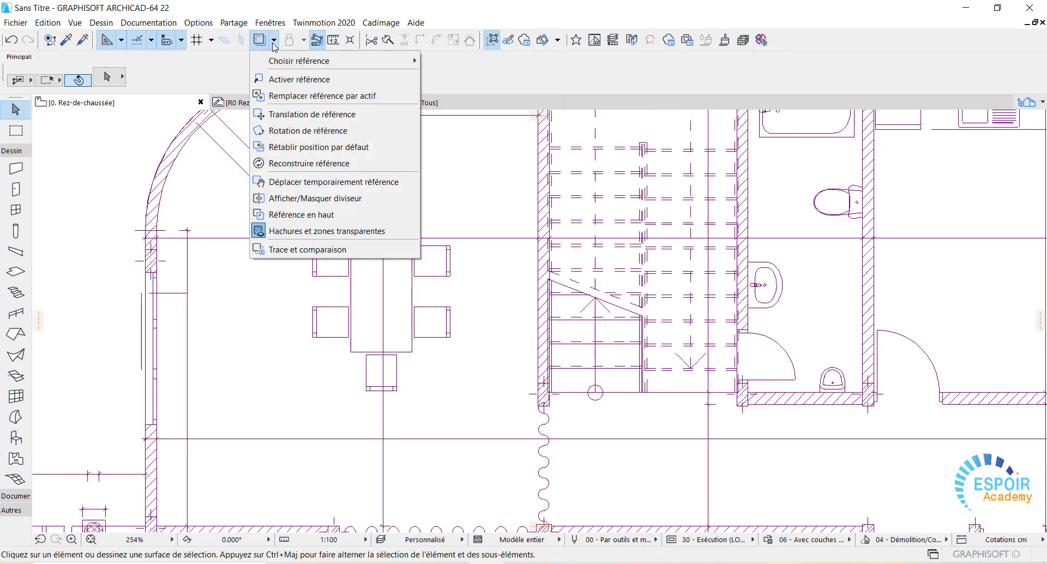
click(293, 250)
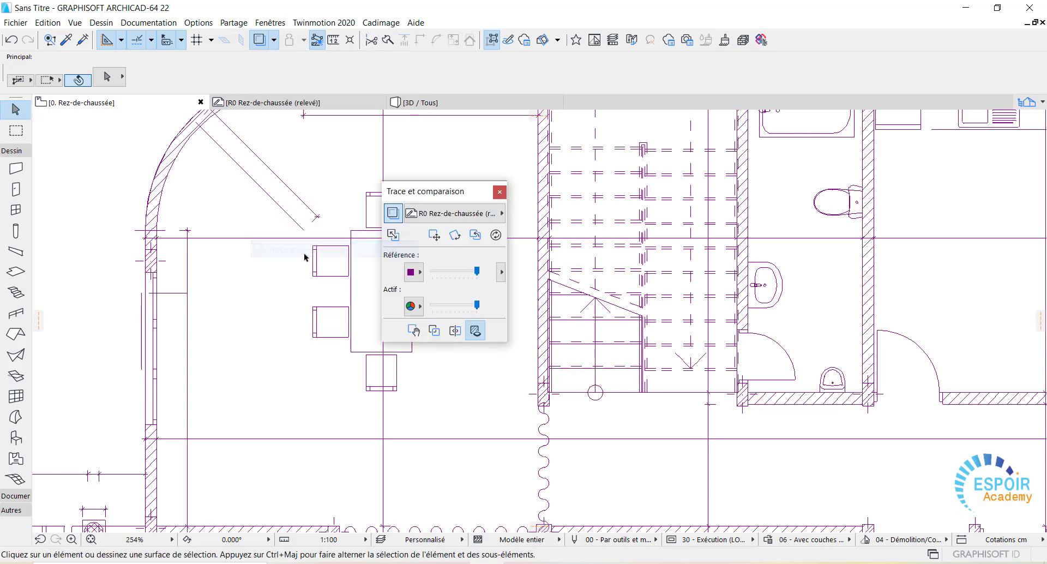
mouse_move(478, 273)
mouse_down()
mouse_move(444, 279)
mouse_move(481, 282)
mouse_move(457, 284)
mouse_move(462, 294)
mouse_up()
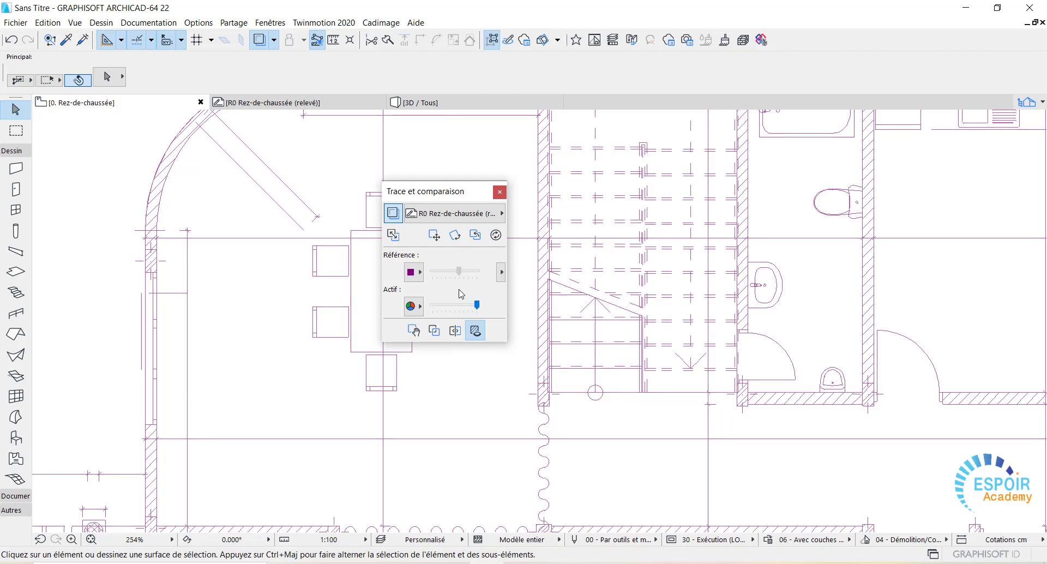
click(500, 191)
Step: Set the default wall to a basic single-material structure with a thickness of 15 cm
scroll(502, 238, down, 6)
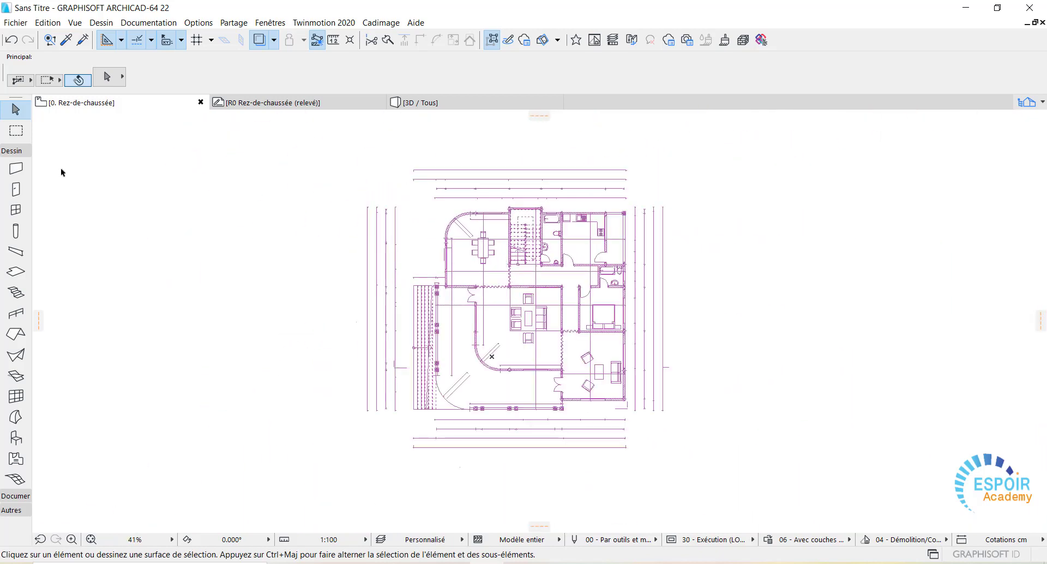
click(15, 170)
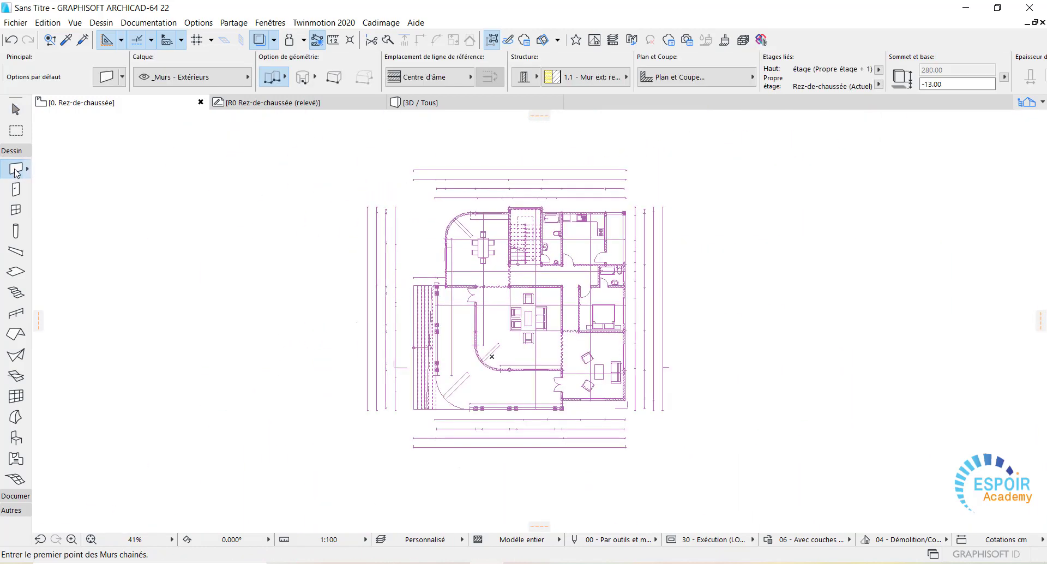
key(ctrl+t)
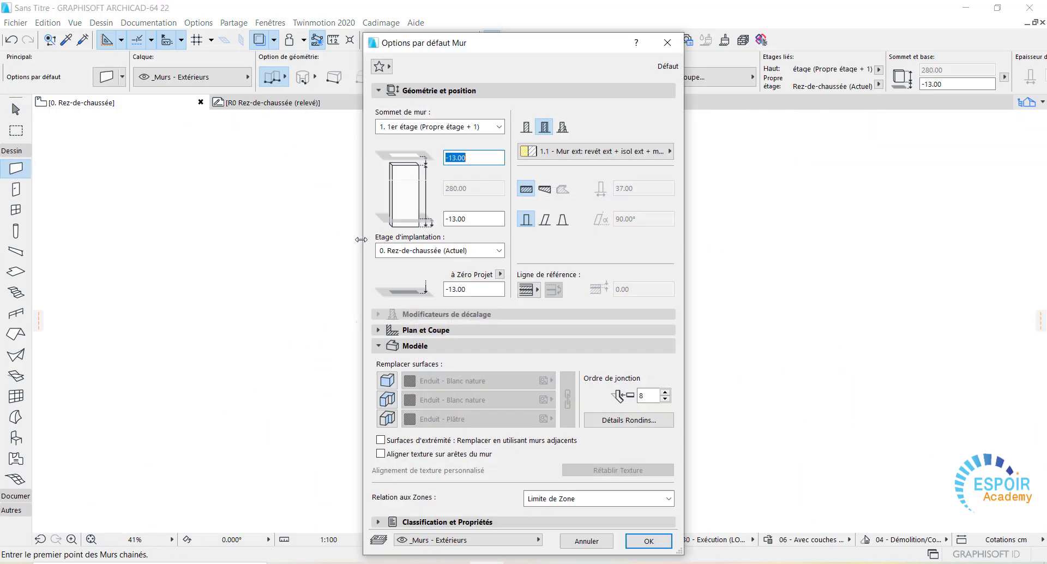
click(528, 128)
drag(652, 191, 581, 188)
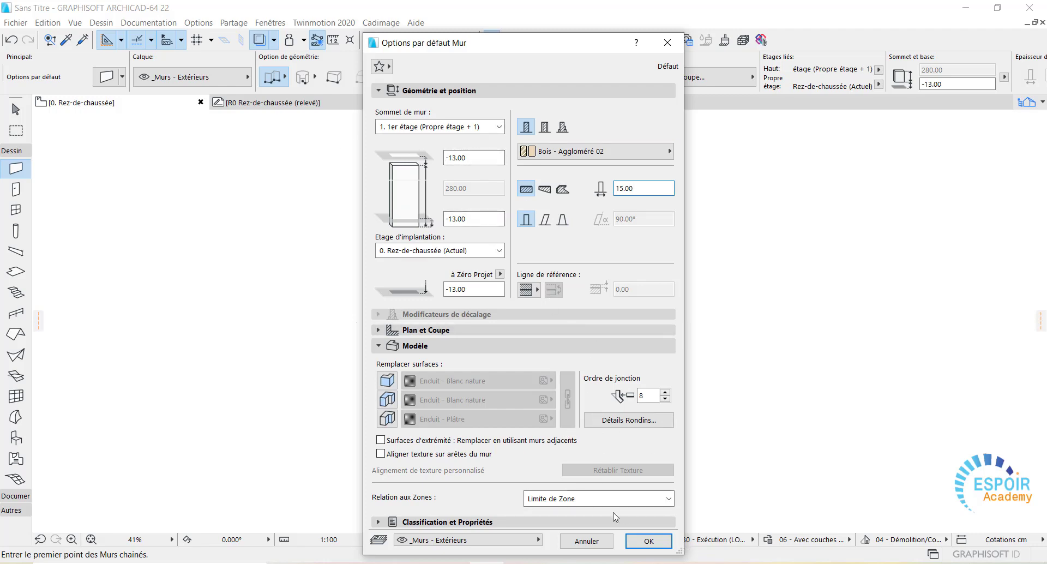
click(648, 540)
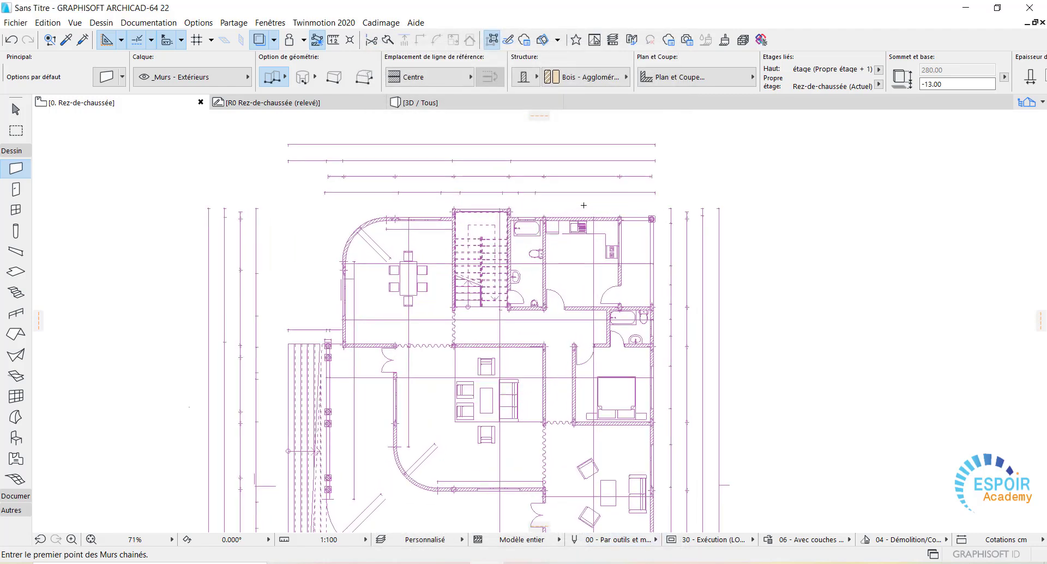
Step: Set the wall reference line location to Face extérieure
scroll(584, 205, up, 5)
scroll(643, 232, up, 5)
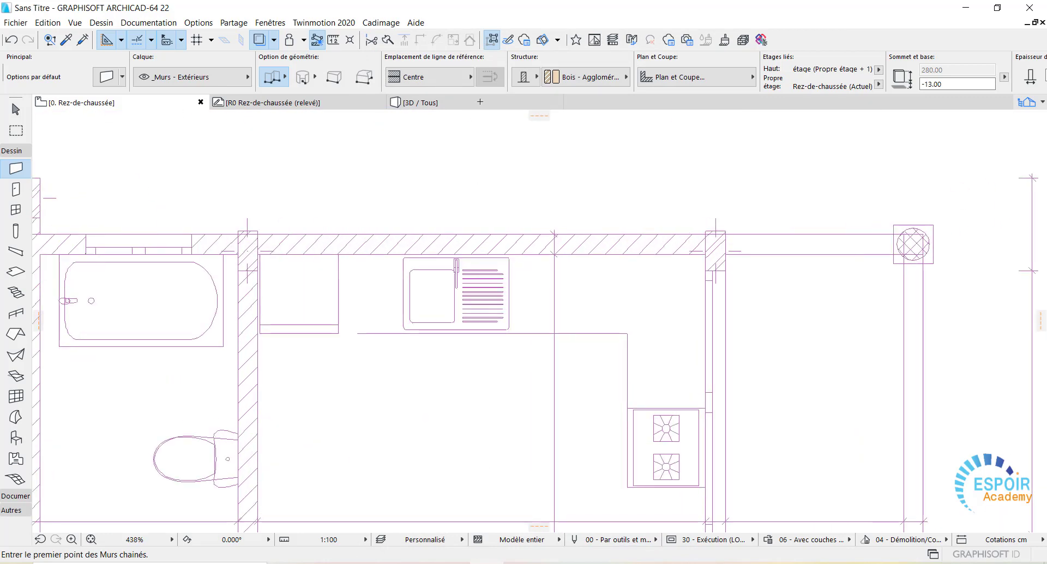
click(421, 79)
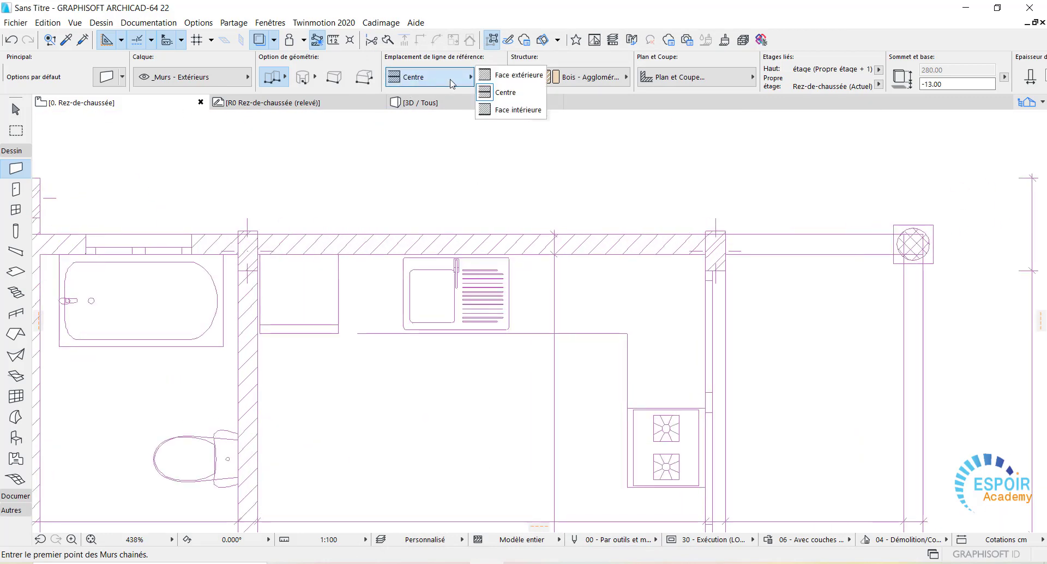
click(508, 77)
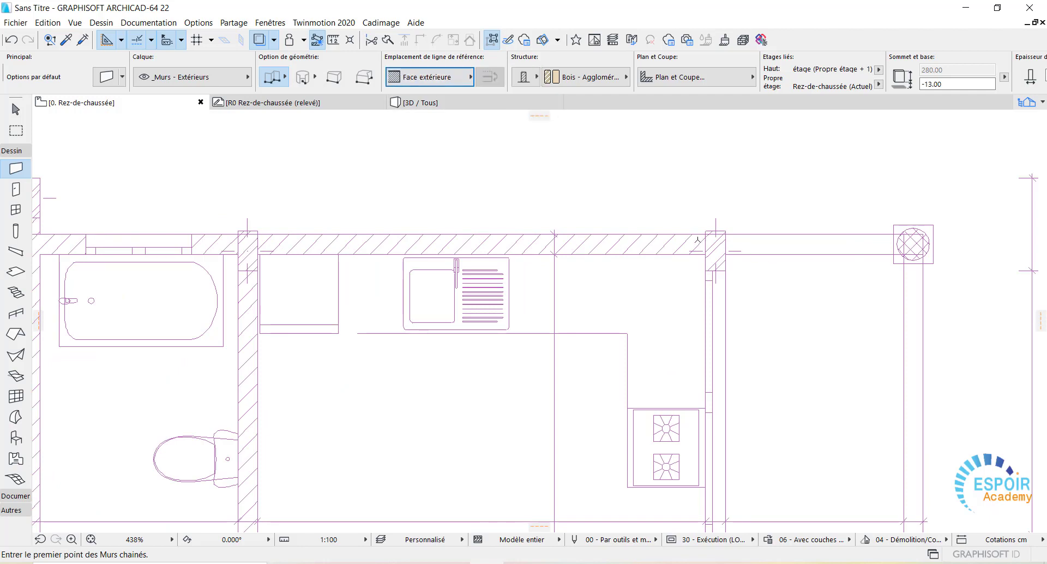
Step: Trace chained exterior walls from the kitchen's upper corner to the stairwell and around the stairwell's projecting upper edge
scroll(697, 238, up, 4)
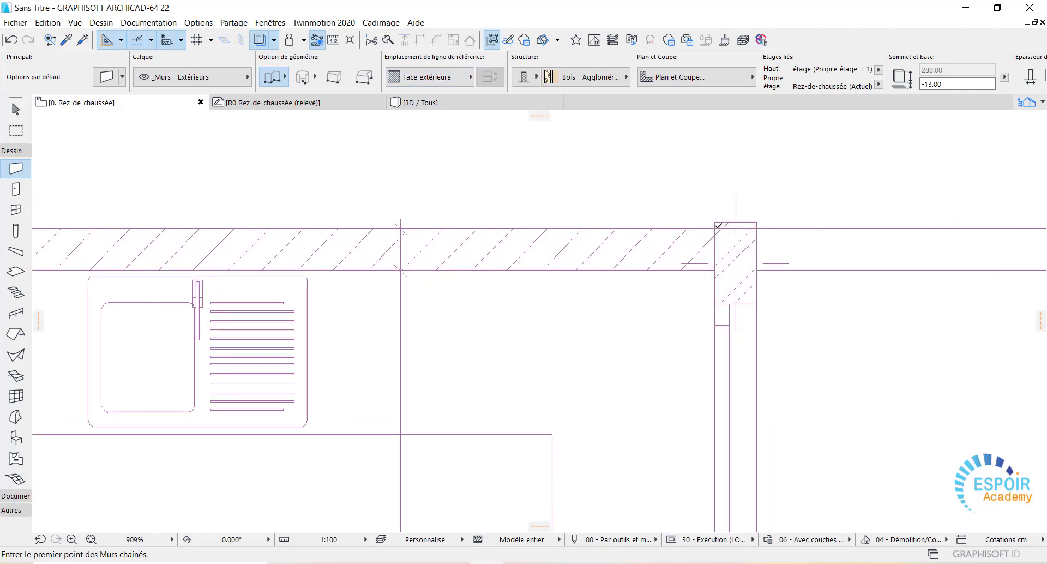
click(714, 228)
scroll(600, 250, down, 3)
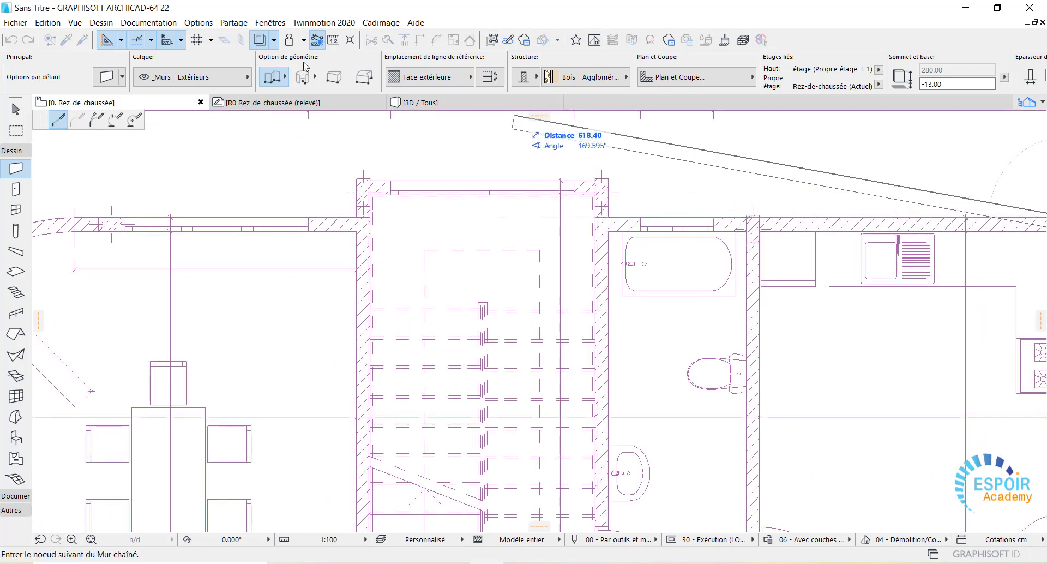
double_click(609, 216)
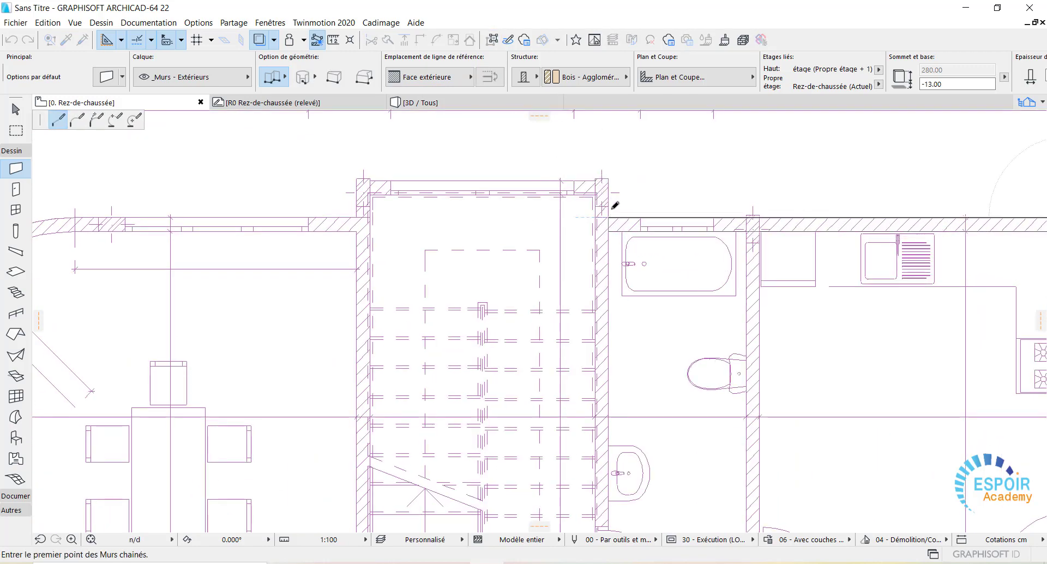
click(609, 217)
click(608, 179)
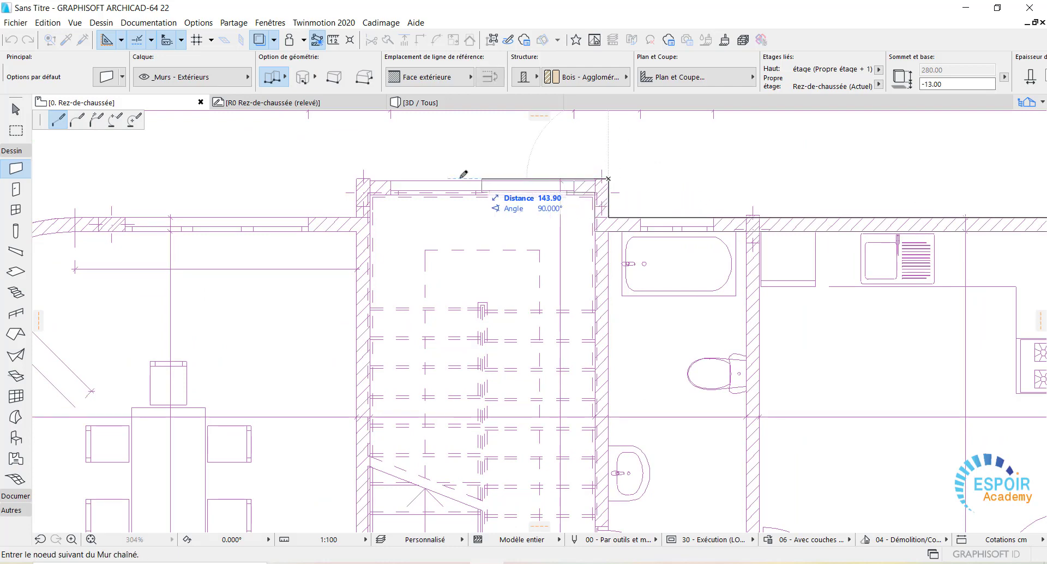
click(360, 178)
Step: Continue the wall chain past the stairwell along the dining room's upper edge, and trace its rounded corner as a three-point arc
scroll(374, 272, down, 2)
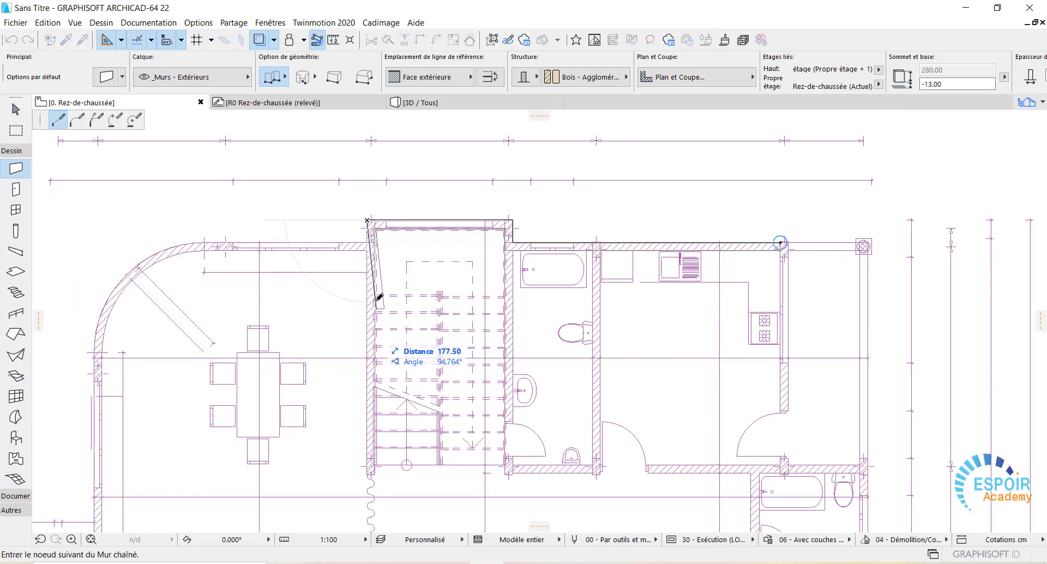
scroll(366, 243, up, 2)
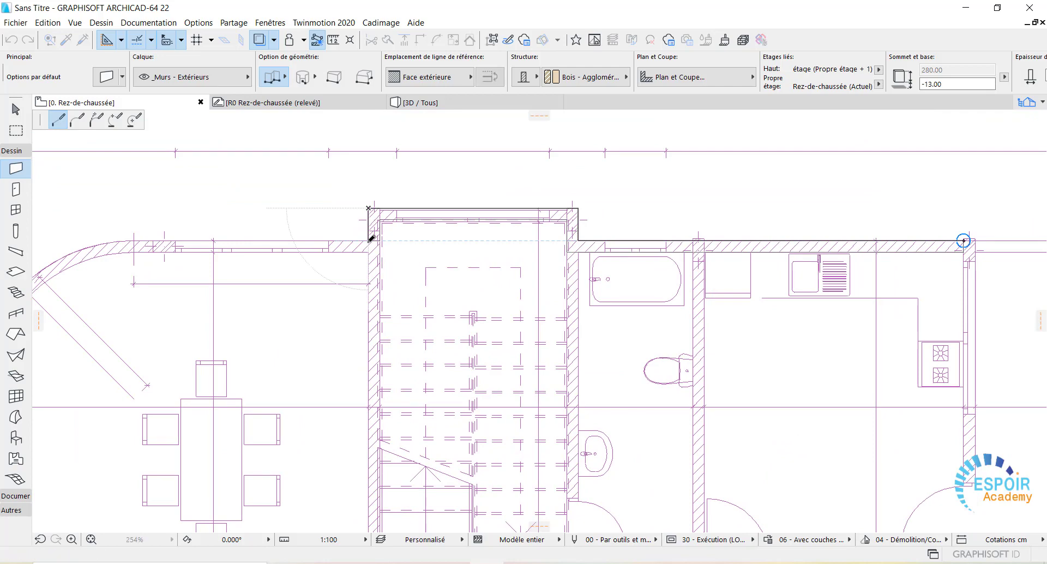
middle_drag(316, 228, 575, 189)
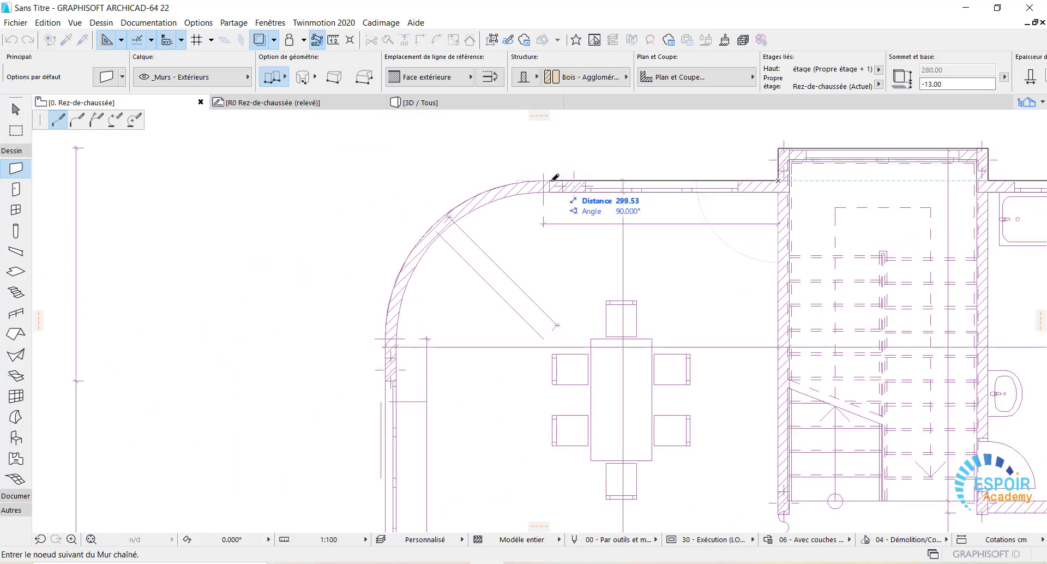
click(115, 119)
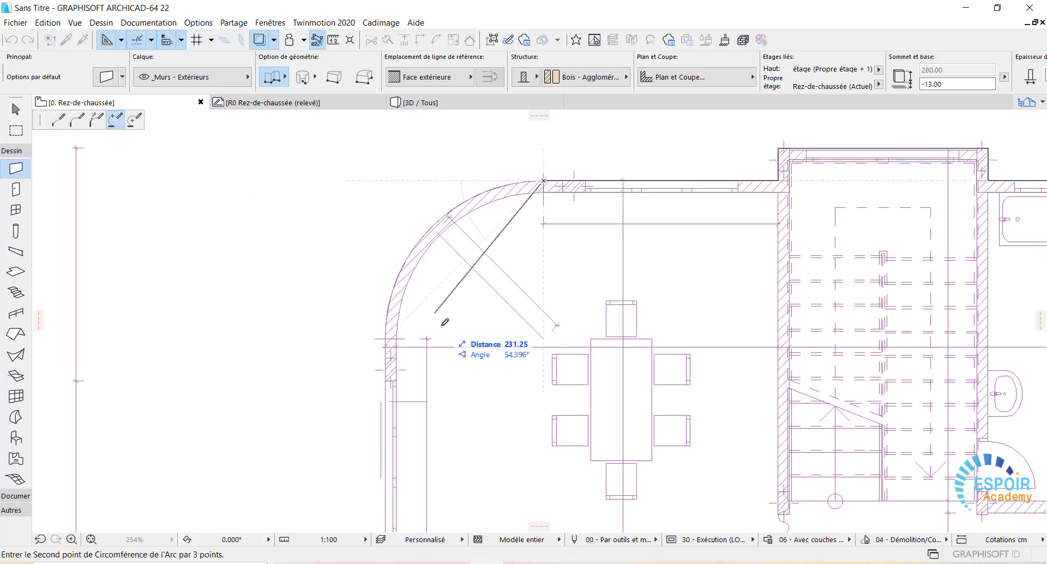
click(387, 337)
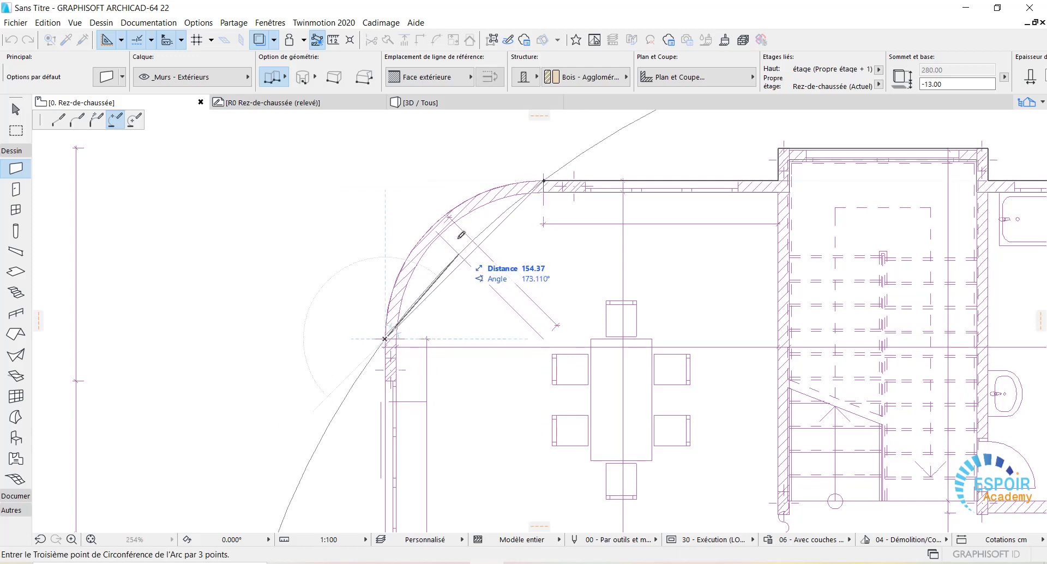
click(451, 208)
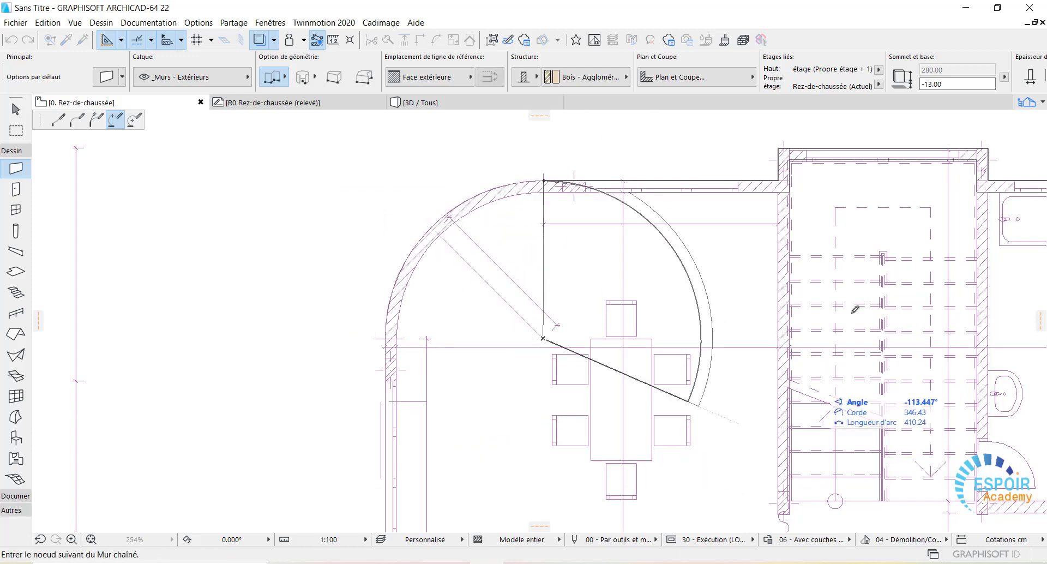
click(385, 338)
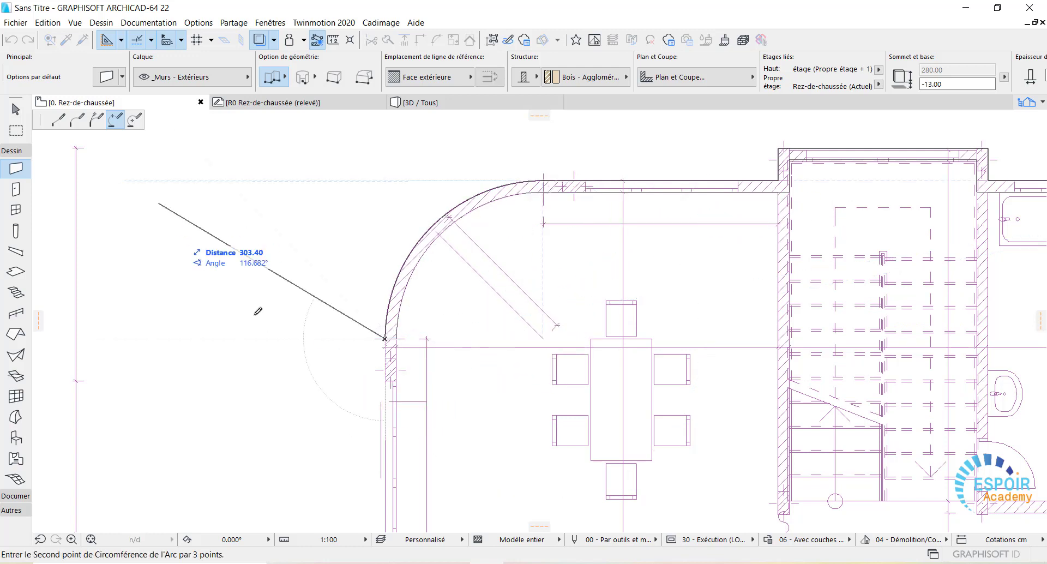
Step: Trace a straight wall about 401 cm long from the arc's end down to the dining room's lower outer corner
click(58, 120)
scroll(422, 400, down, 2)
scroll(423, 400, down, 2)
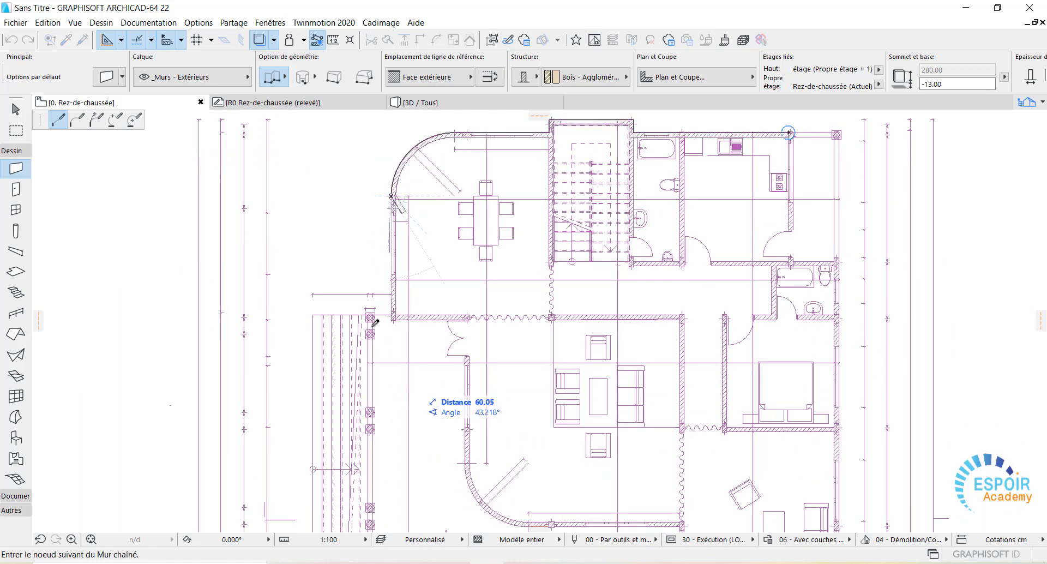
scroll(390, 311, up, 4)
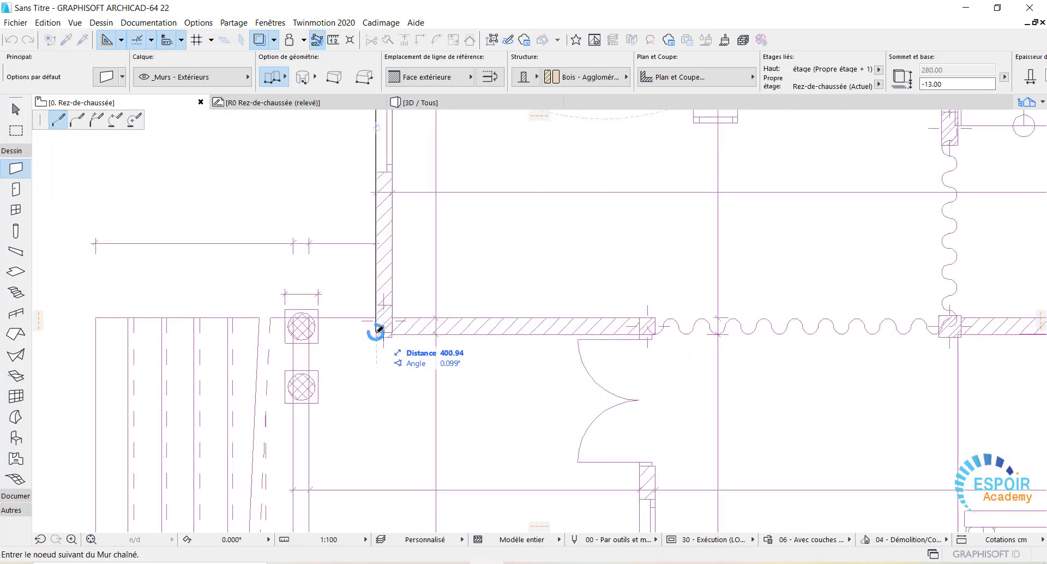
scroll(376, 329, up, 2)
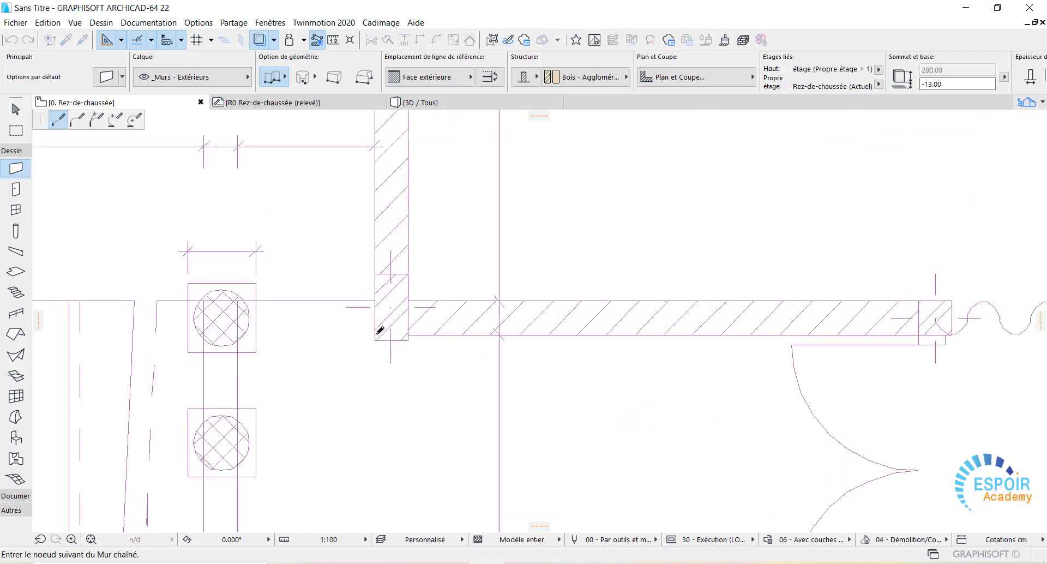
click(375, 331)
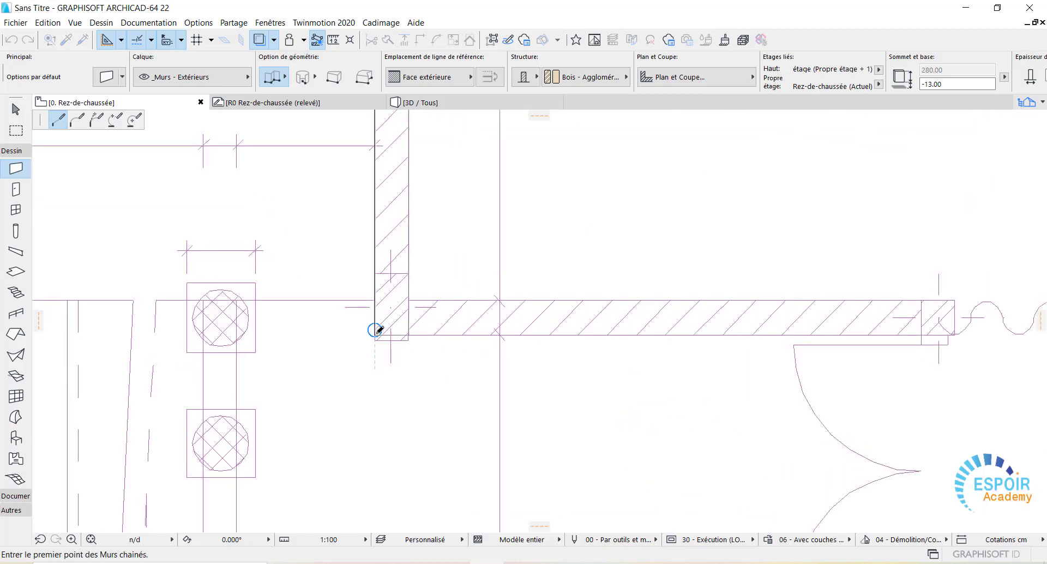
Step: Trace a wall about 938 cm long from the dining room's lower corner across the living room's upper edge to its far corner
scroll(706, 329, down, 3)
middle_drag(816, 327, 306, 326)
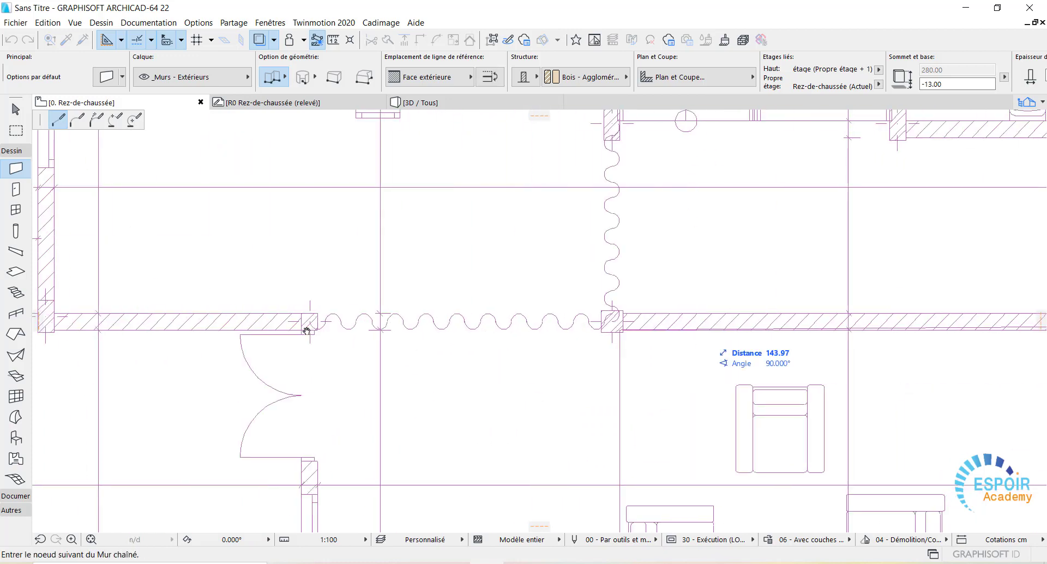
scroll(921, 325, down, 4)
middle_drag(899, 338, 670, 338)
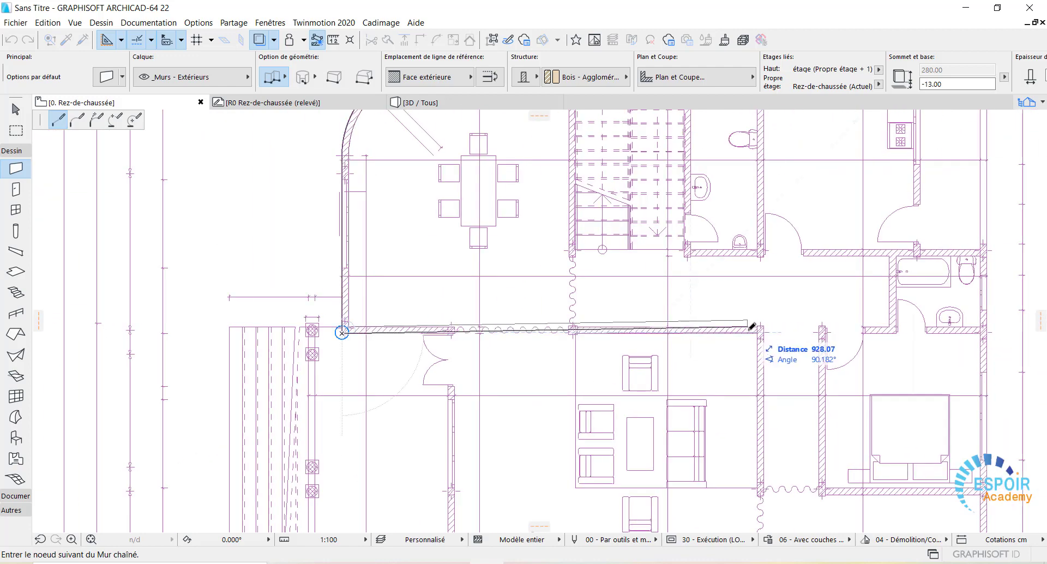
scroll(743, 328, up, 1)
scroll(756, 328, up, 2)
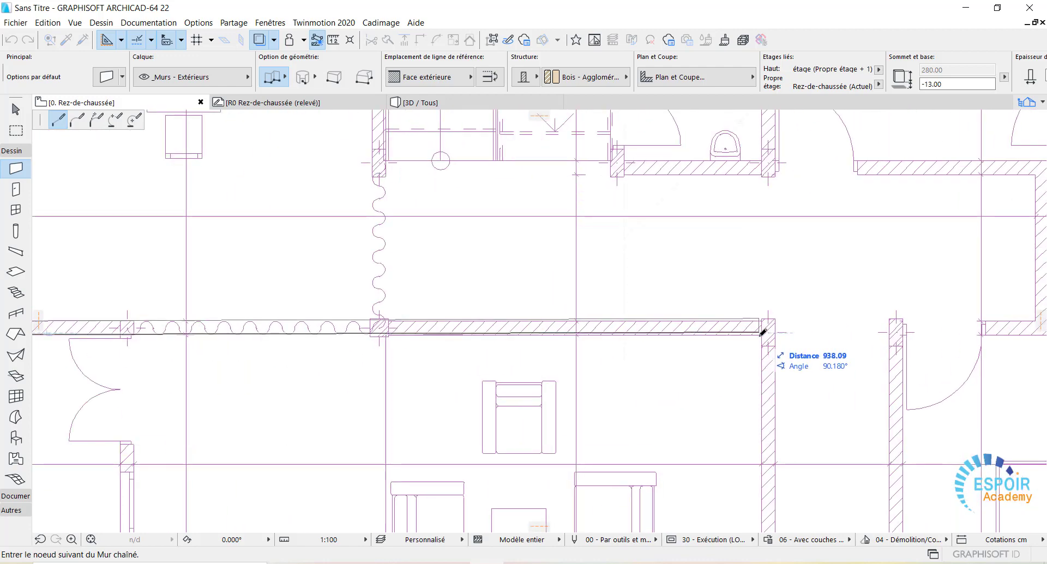
click(763, 331)
Step: Trace a wall about 364 cm long from the living room's far upper corner down to its lower end and finish the wall chain
scroll(777, 444, down, 3)
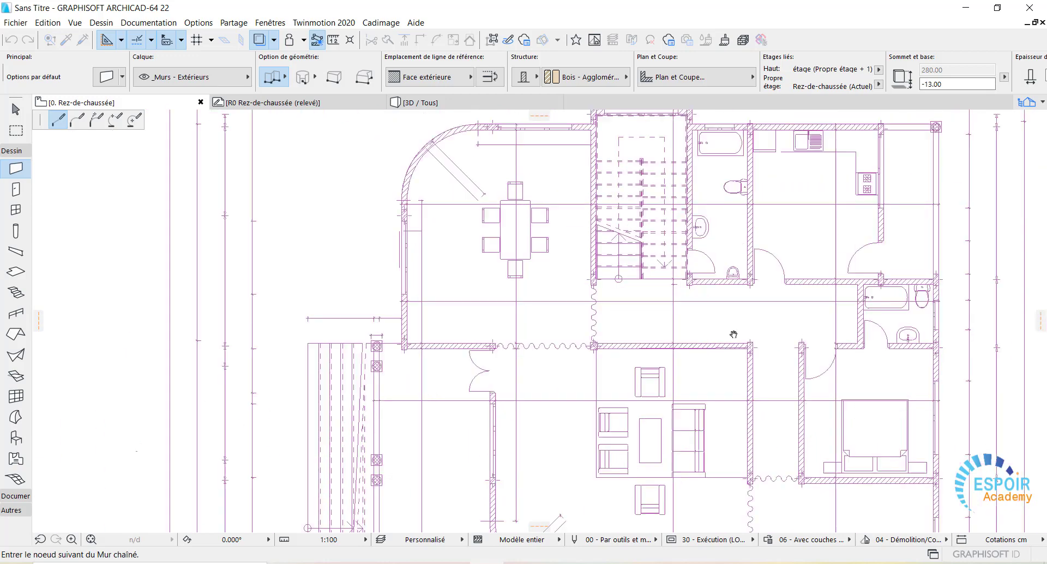
scroll(715, 458, up, 2)
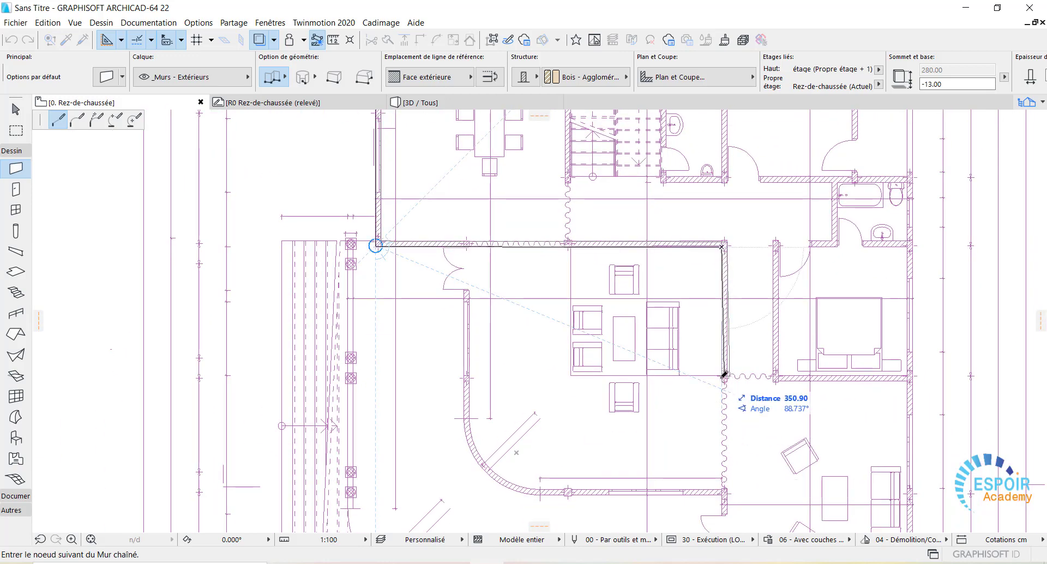
scroll(723, 376, up, 3)
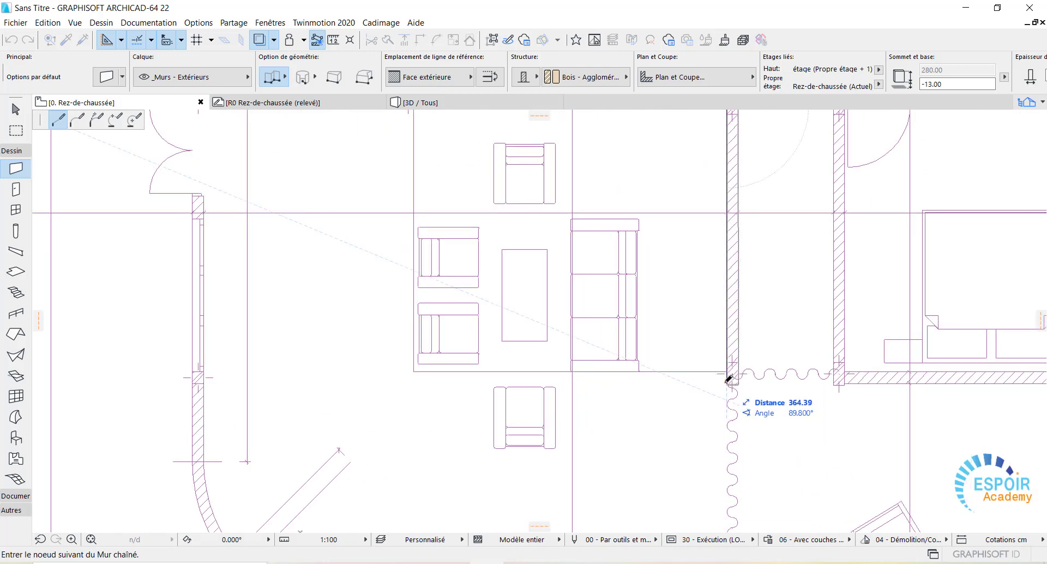
scroll(730, 380, up, 2)
double_click(728, 380)
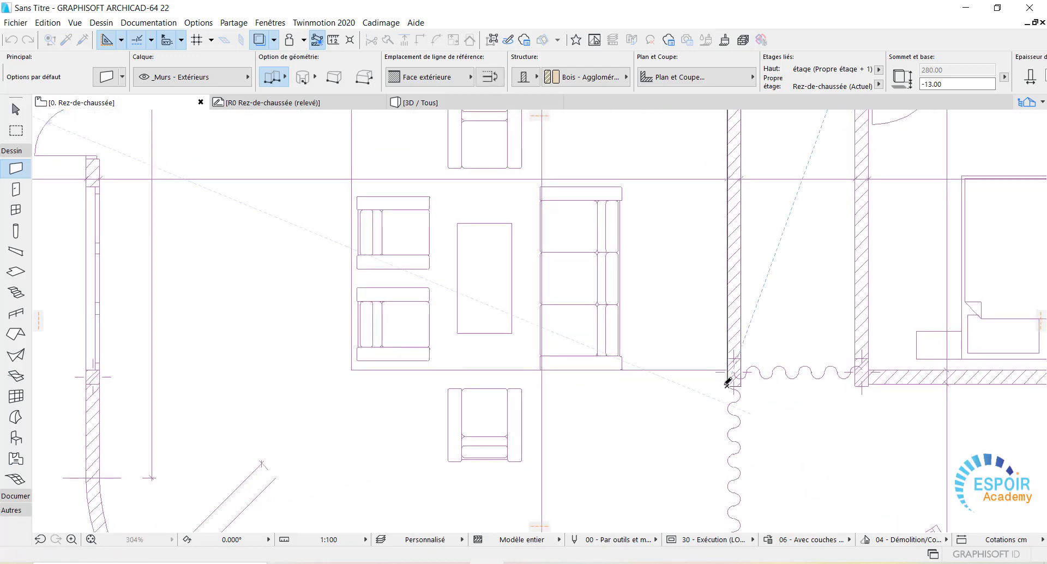
Step: Compare the traced walls with the reference plan, hiding and redisplaying the trace and examining the dining room, stairwell and kitchen walls
scroll(729, 380, down, 5)
middle_drag(667, 286, 601, 459)
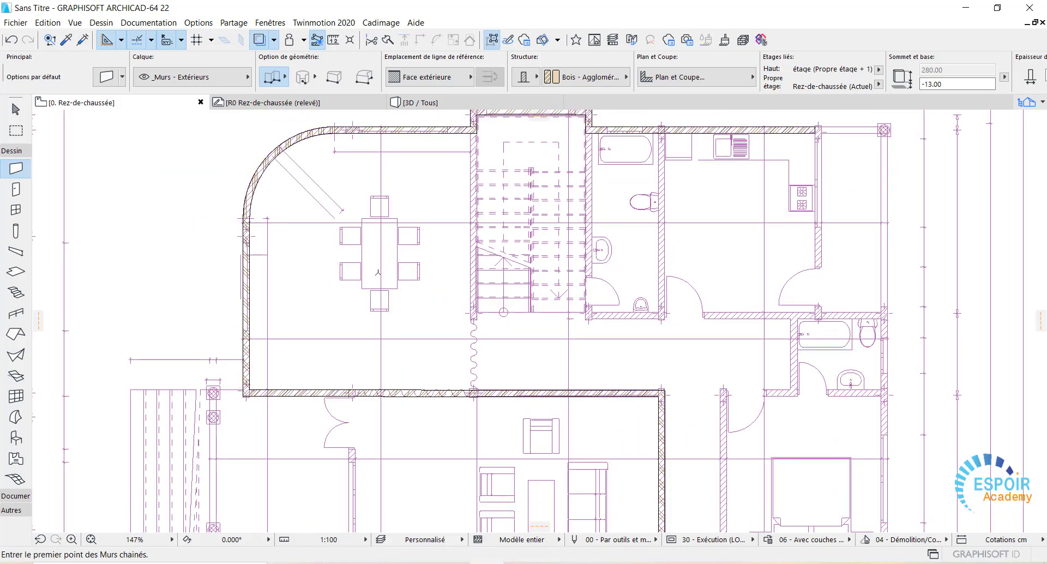
click(258, 42)
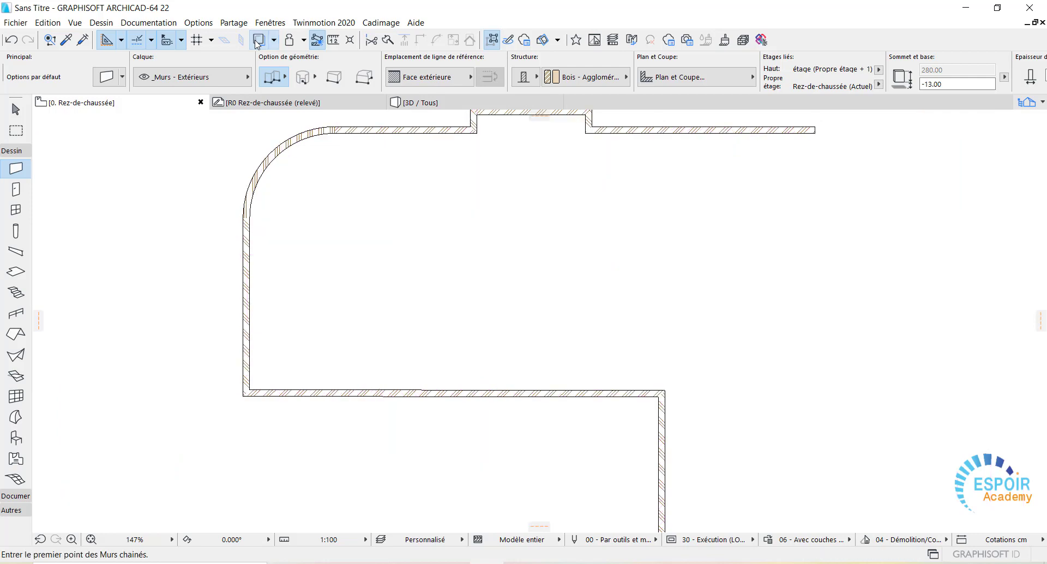
click(258, 41)
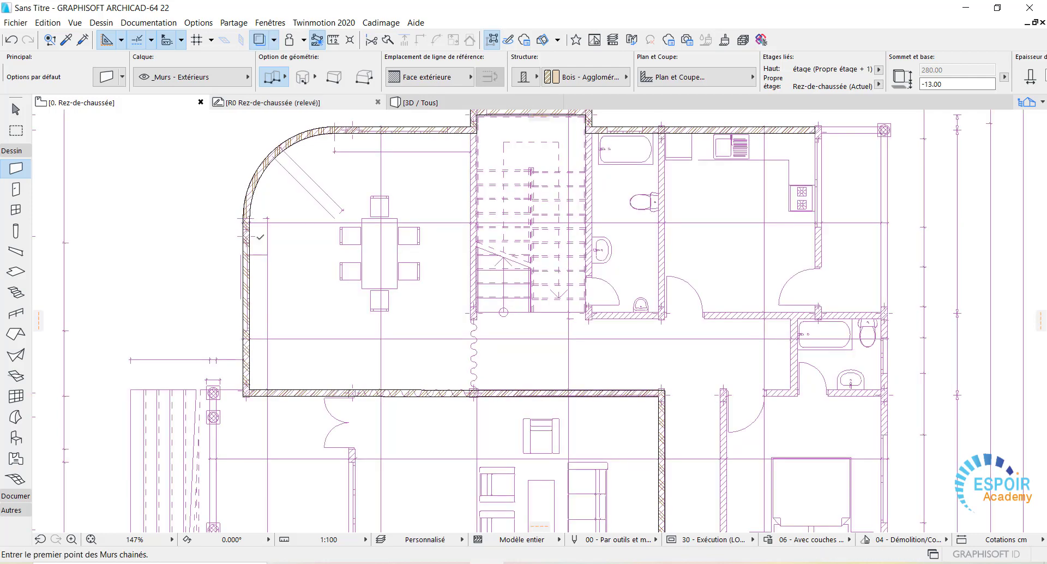
scroll(213, 194, up, 3)
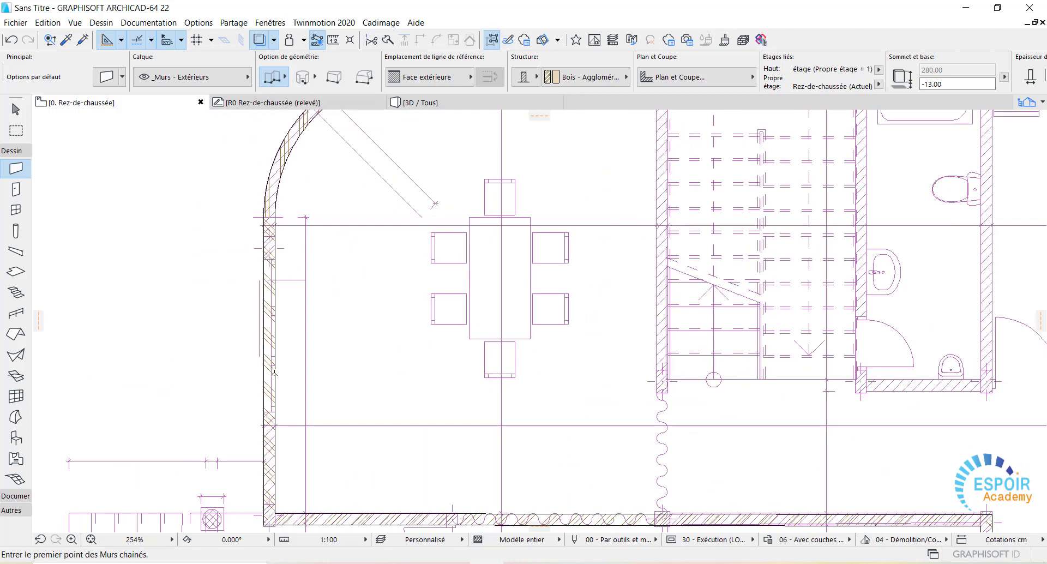
scroll(275, 373, down, 2)
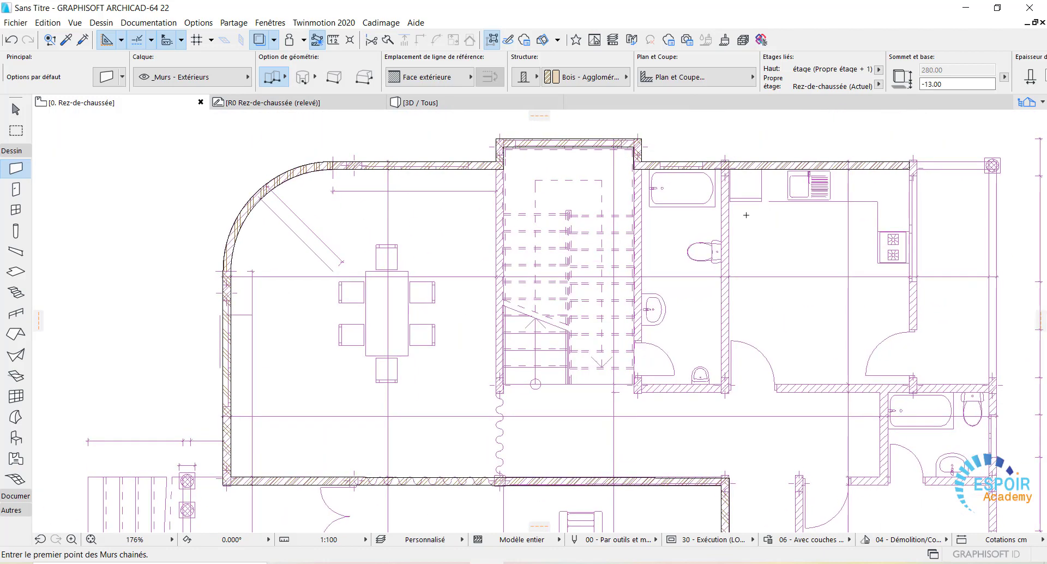
middle_drag(746, 215, 623, 249)
scroll(654, 237, down, 2)
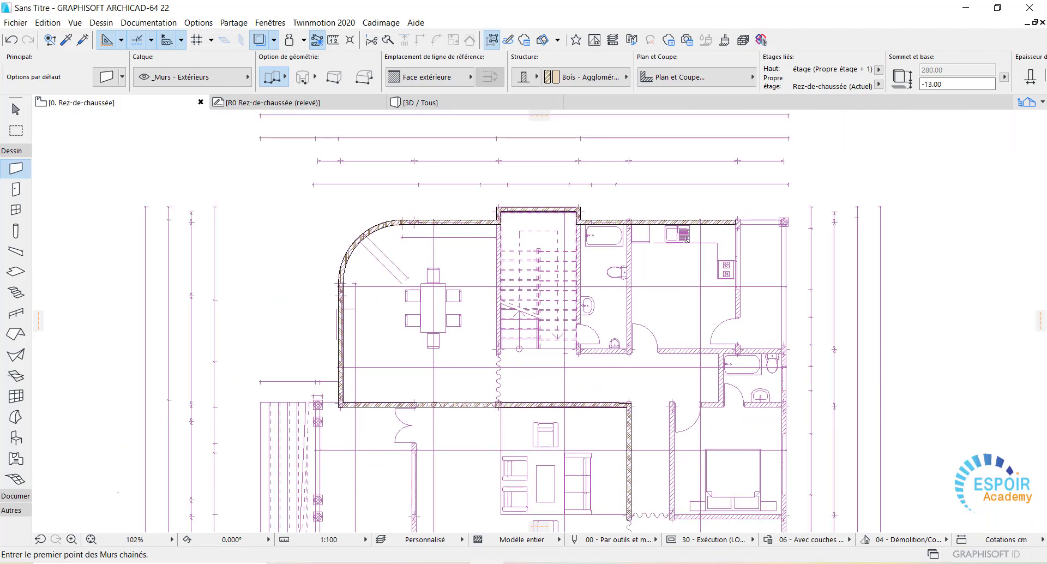
scroll(798, 288, up, 4)
scroll(798, 289, up, 1)
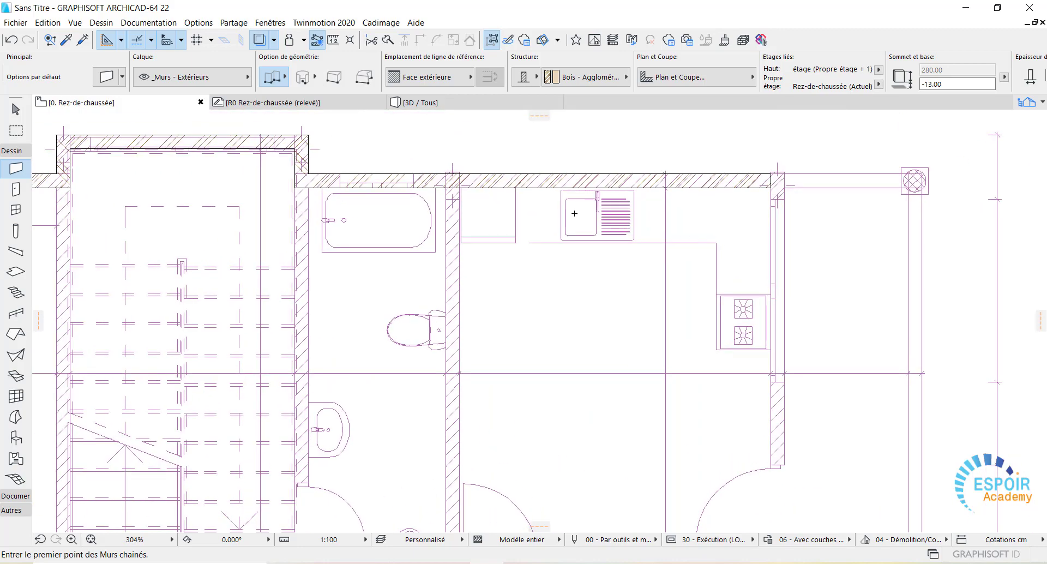
middle_drag(489, 297, 686, 301)
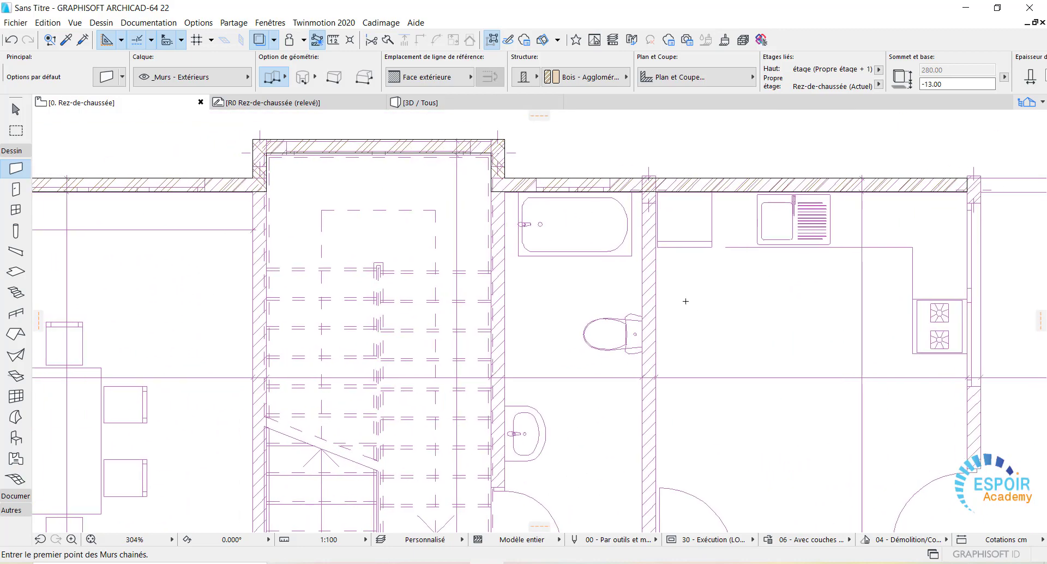
middle_drag(383, 249, 415, 413)
scroll(383, 302, up, 4)
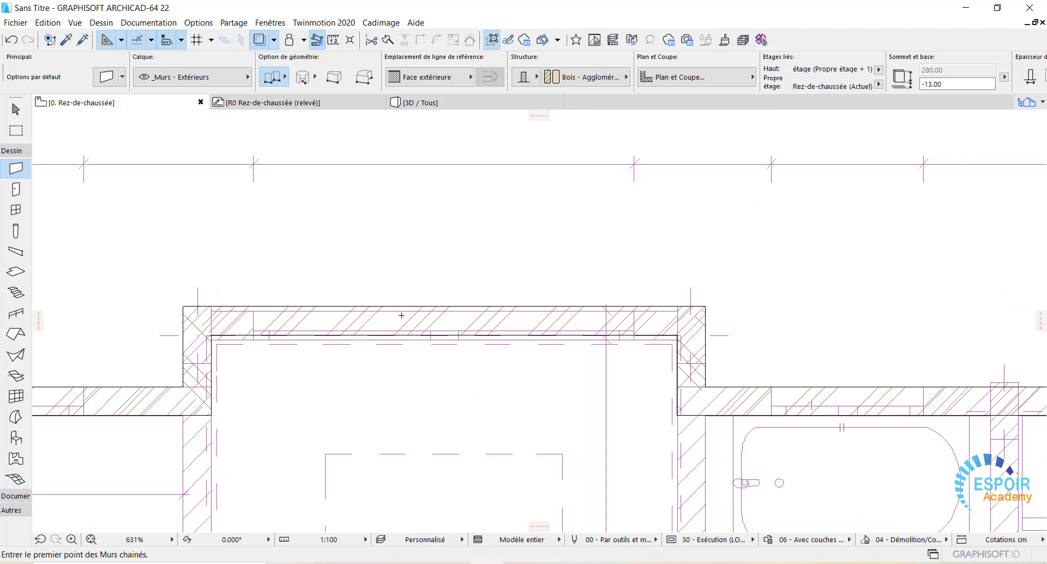
Step: Place a 90 × 150 cm Fenêtre 22 window in the stairwell's projecting upper wall and another in the dining room's upper wall
click(16, 210)
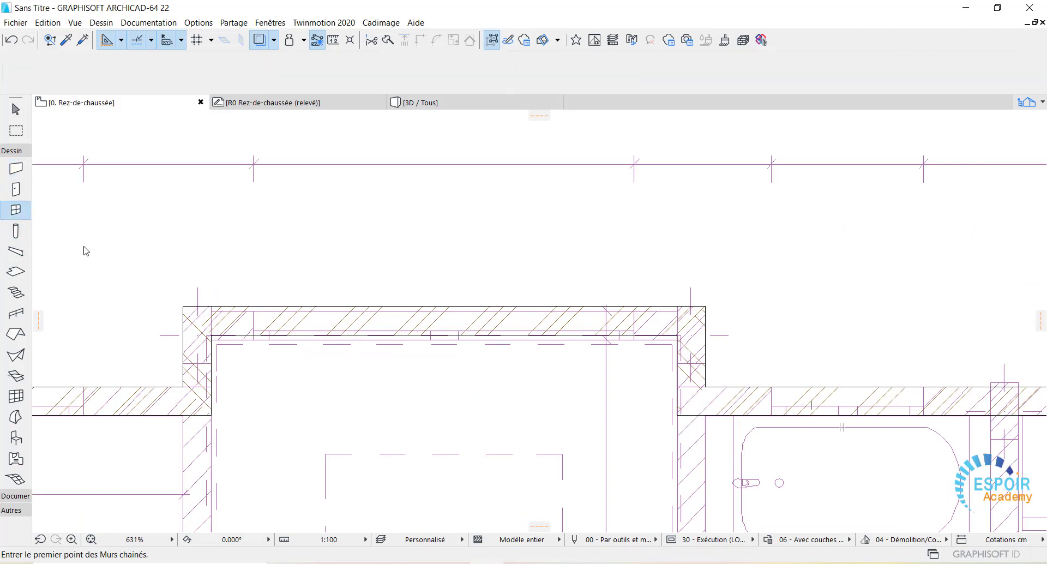
click(440, 322)
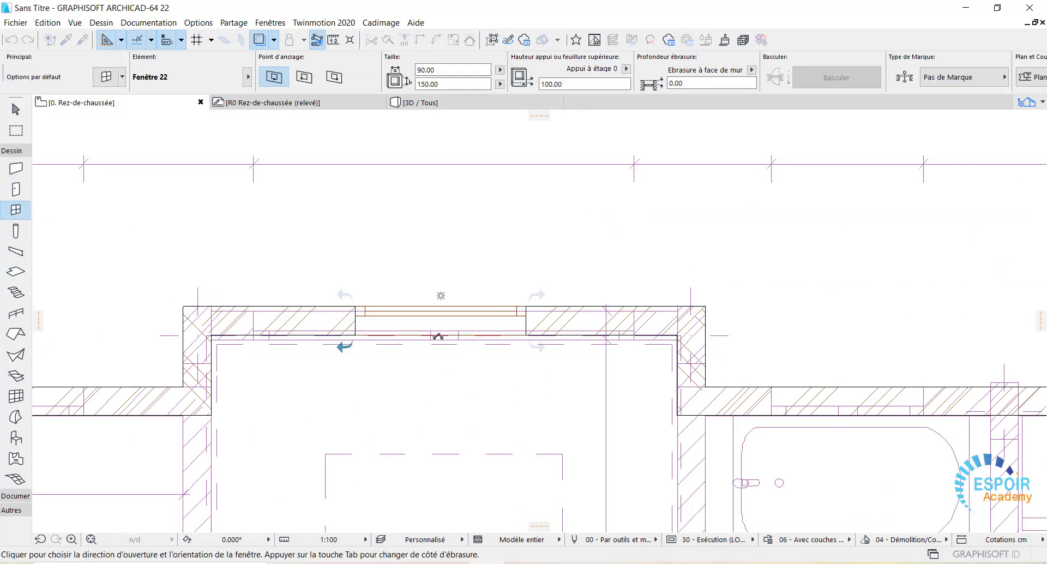
click(438, 336)
scroll(651, 289, down, 4)
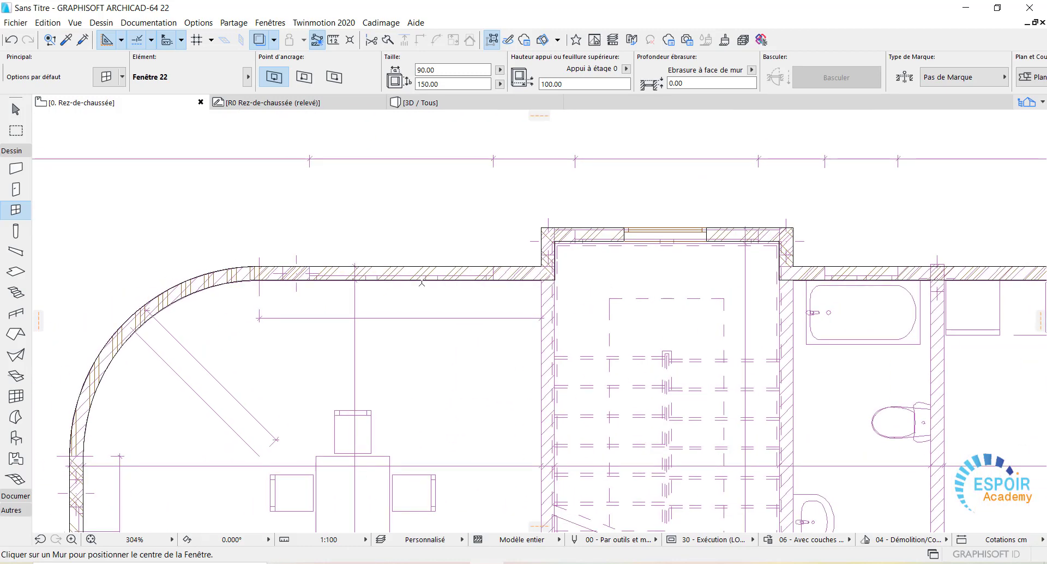
click(415, 277)
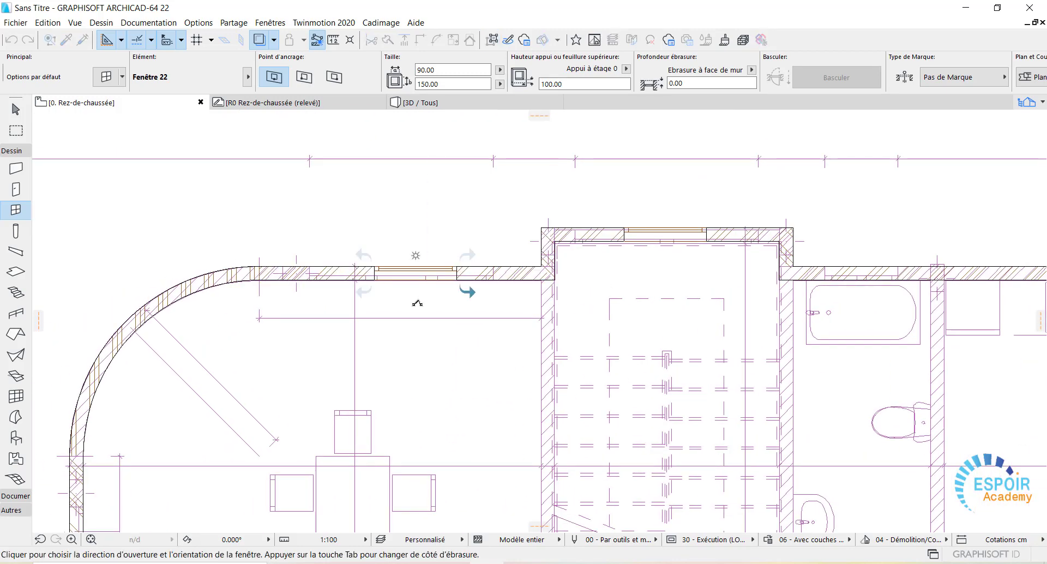
click(417, 303)
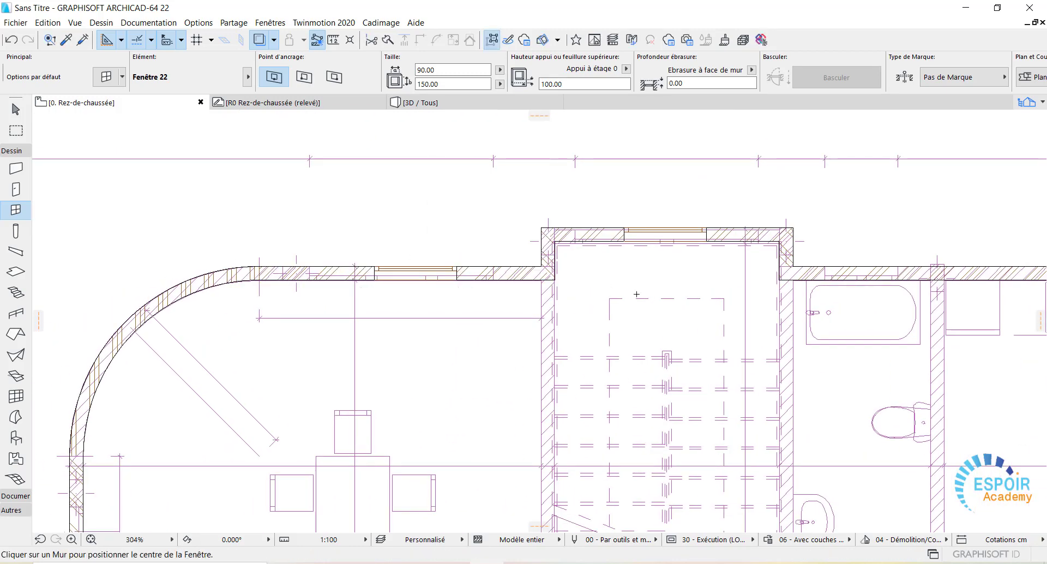
Step: Delete all the traced walls and their windows from the ground-floor plan
scroll(636, 294, down, 8)
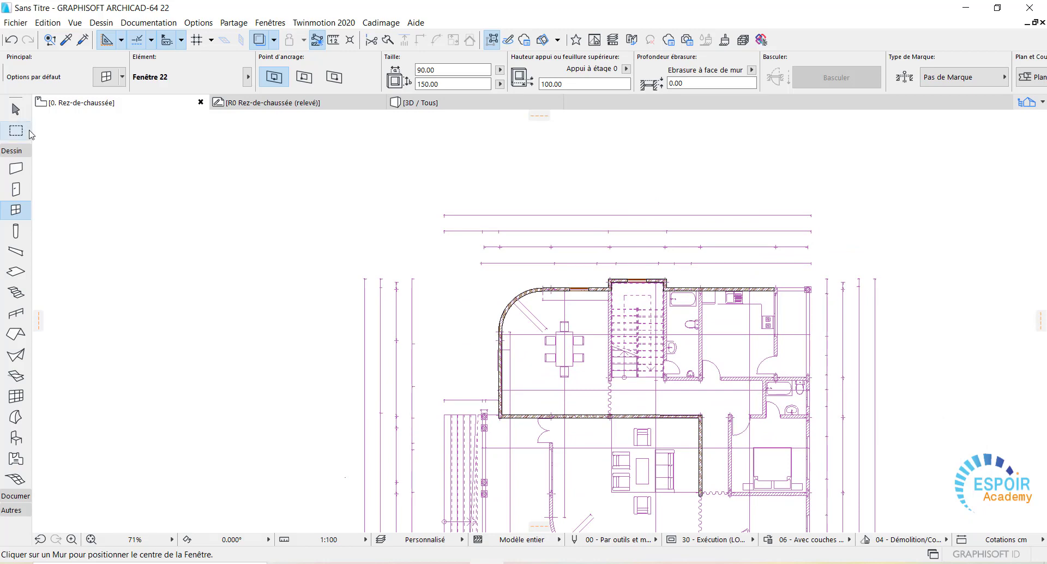
click(22, 112)
drag(218, 151, 863, 533)
scroll(850, 471, down, 3)
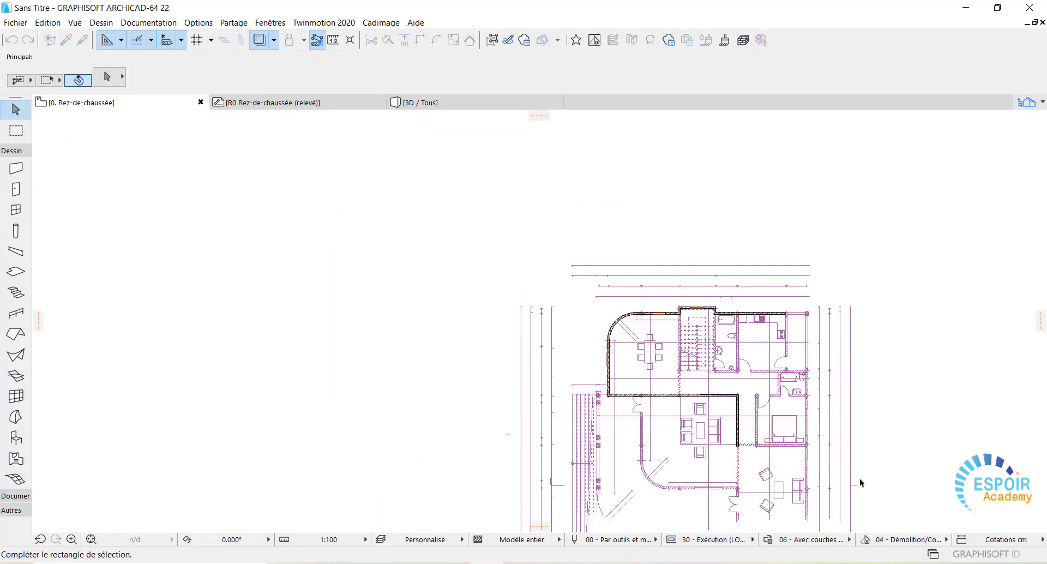
middle_drag(860, 479, 571, 258)
click(651, 370)
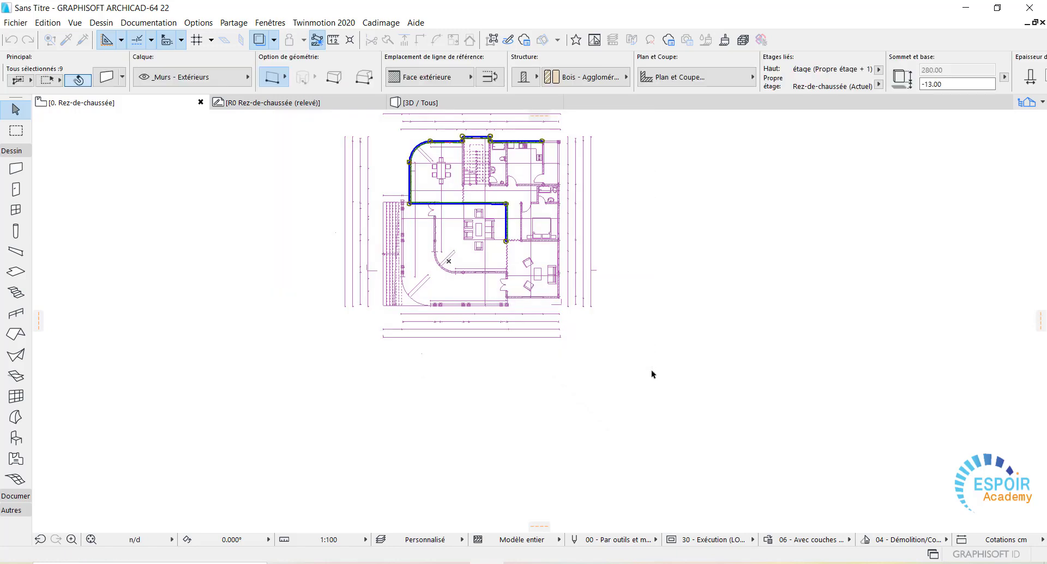
key(Escape)
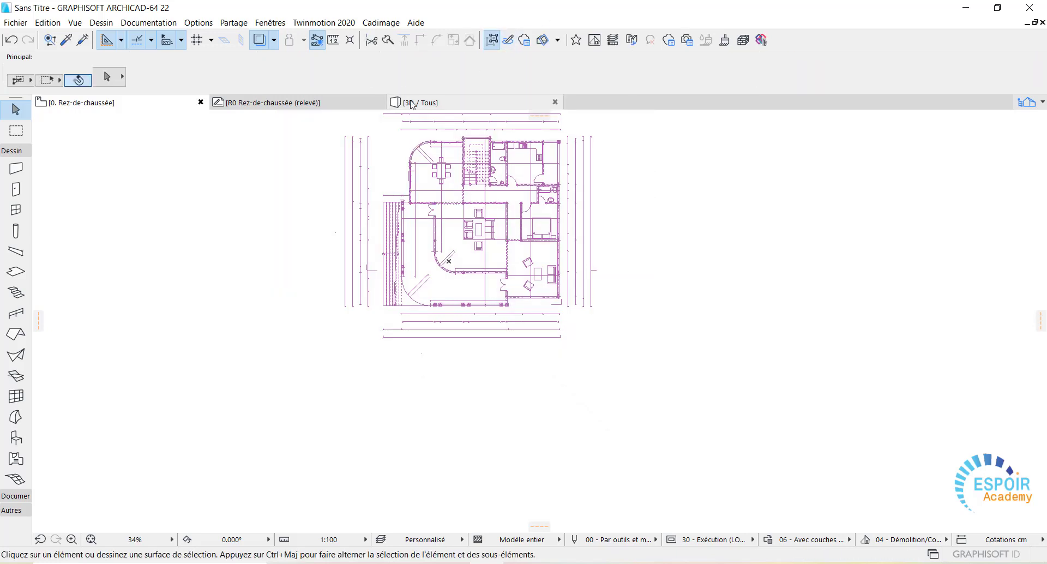
Step: Delete the entire imported plan drawing from the R0 Rez-de-chaussée (relevé) worksheet
click(317, 107)
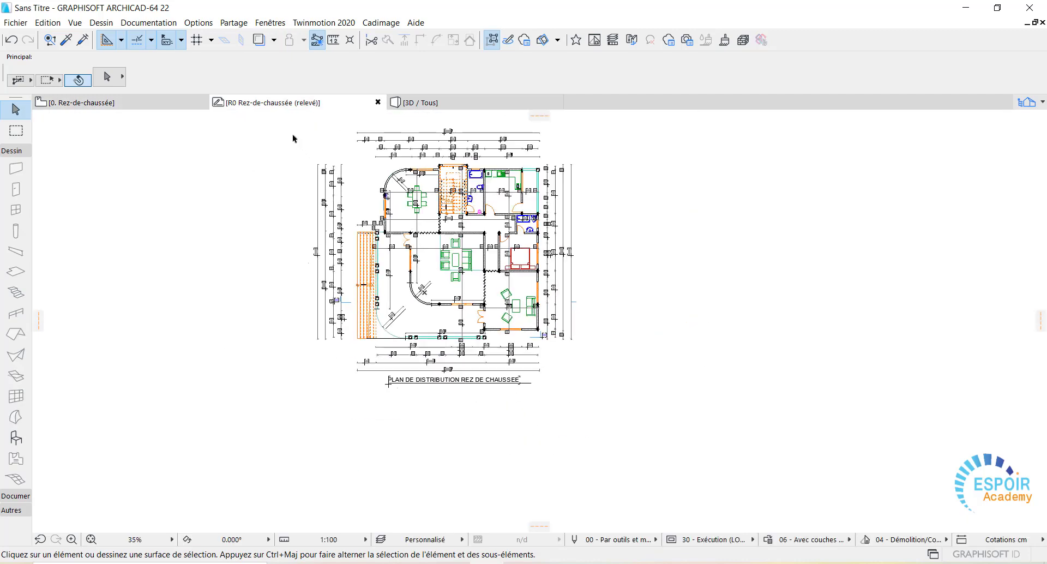
drag(293, 134, 664, 438)
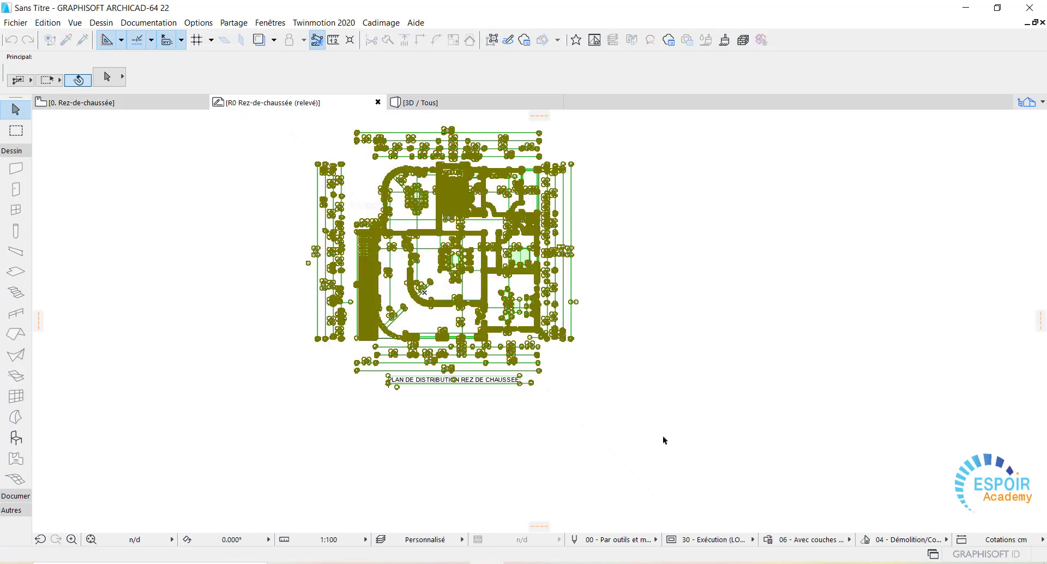
key(Delete)
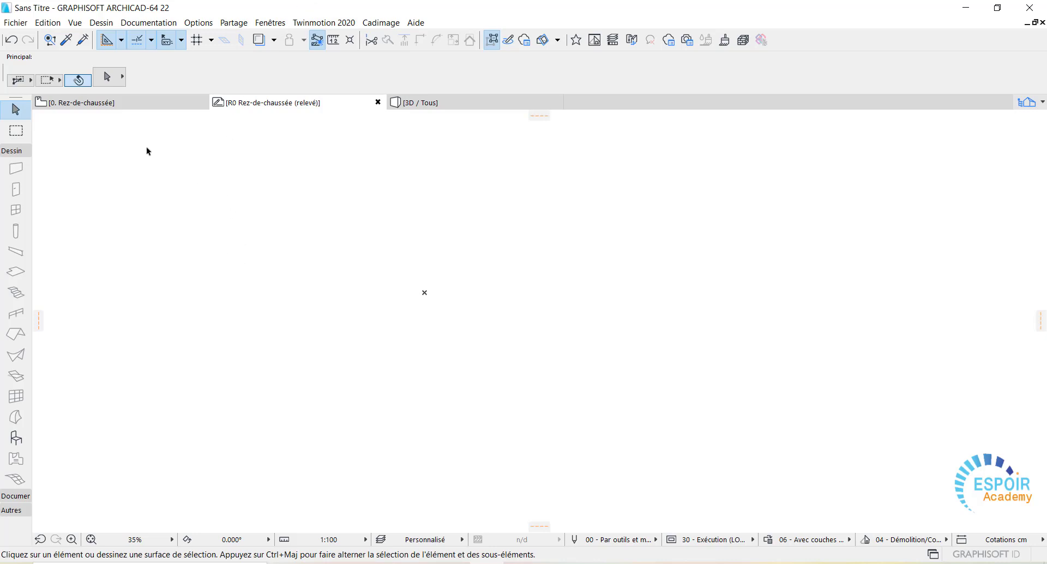
Step: Choose the DWG file R0 Rez-de-chaussée (relevé) in Documents to merge into the empty worksheet
click(16, 23)
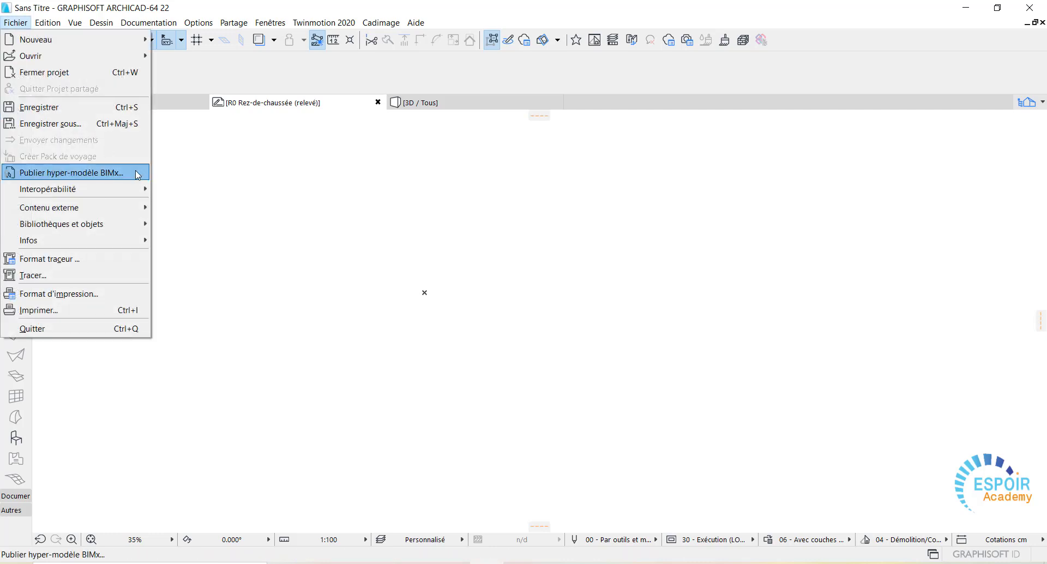
mouse_move(118, 193)
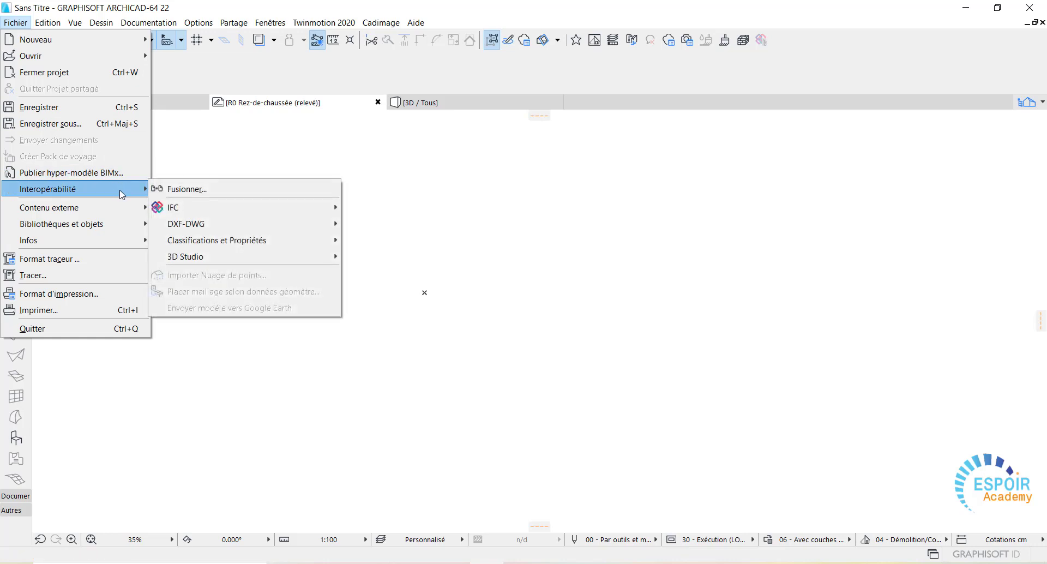
click(201, 191)
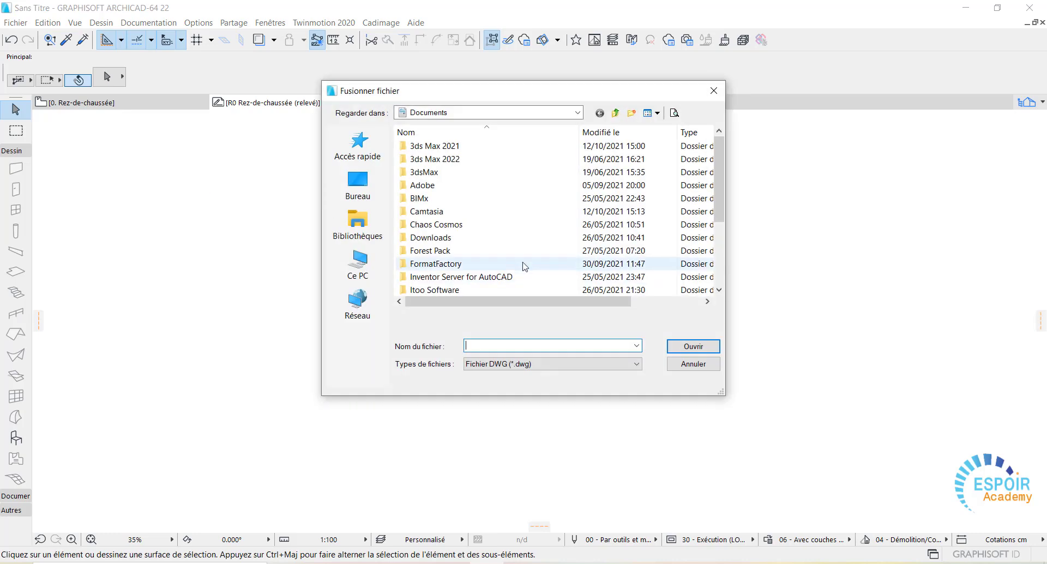
click(517, 364)
click(495, 436)
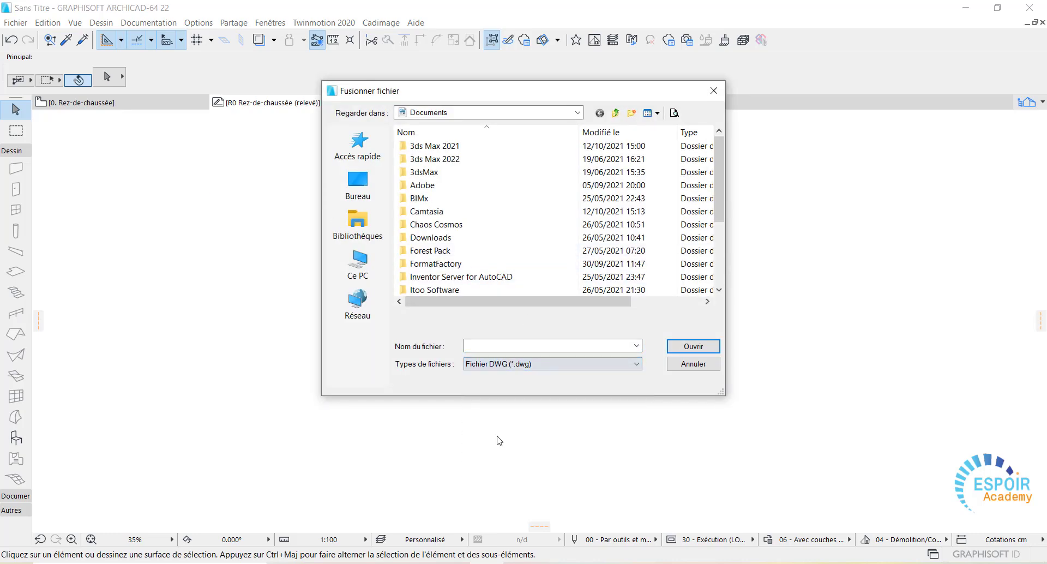
scroll(447, 273, down, 3)
click(447, 265)
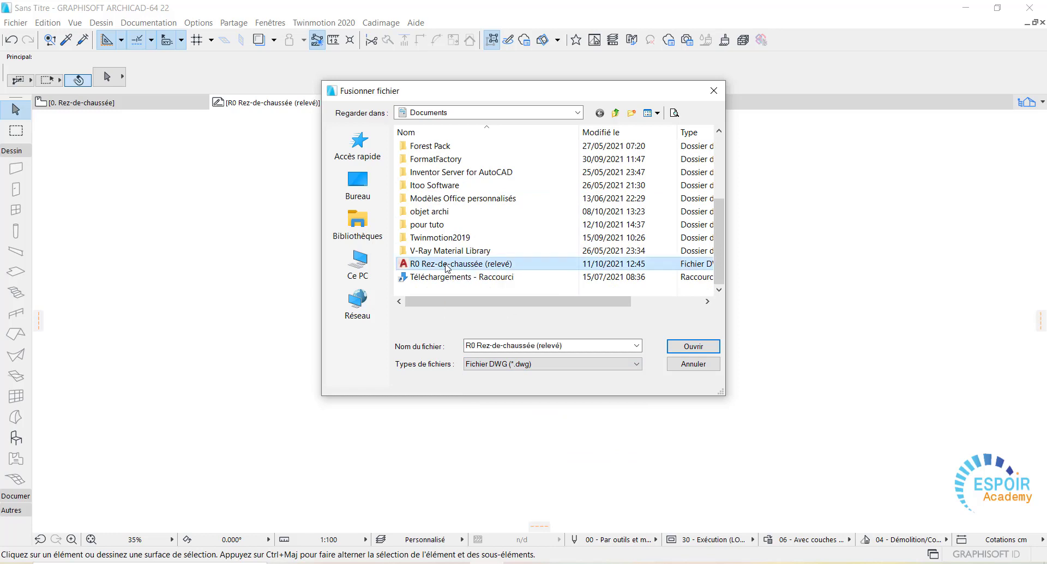
click(677, 348)
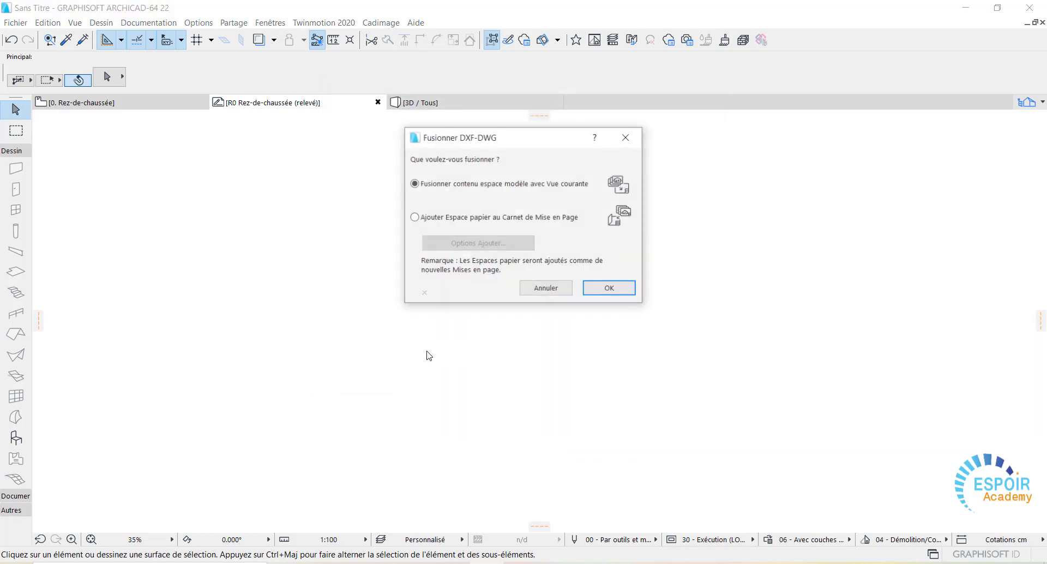
Step: Merge the model-space content at scale 1.00 using 02 Pour importation éditable, place it near the origin, and import all layers
click(595, 289)
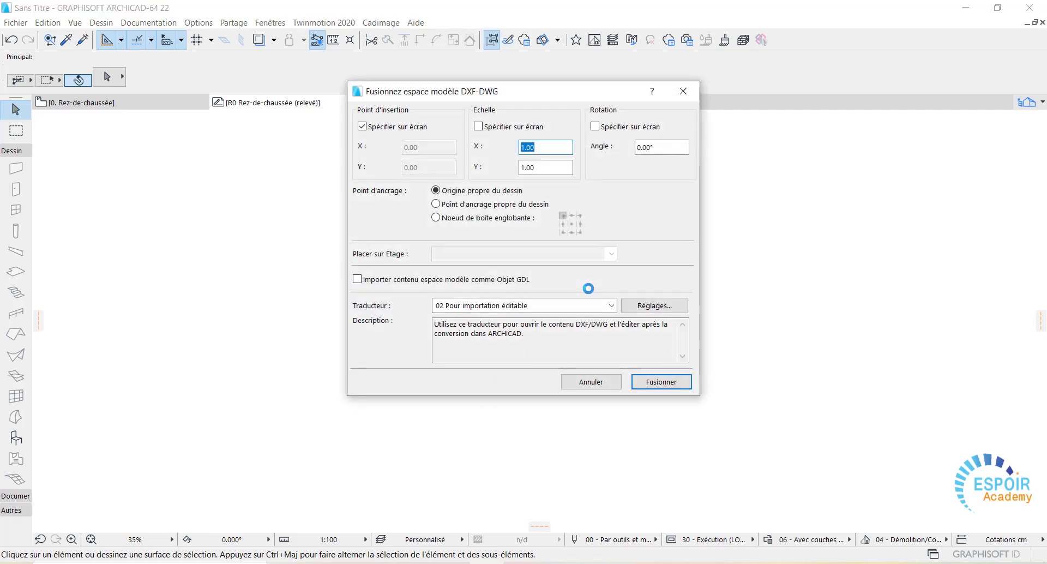
click(668, 382)
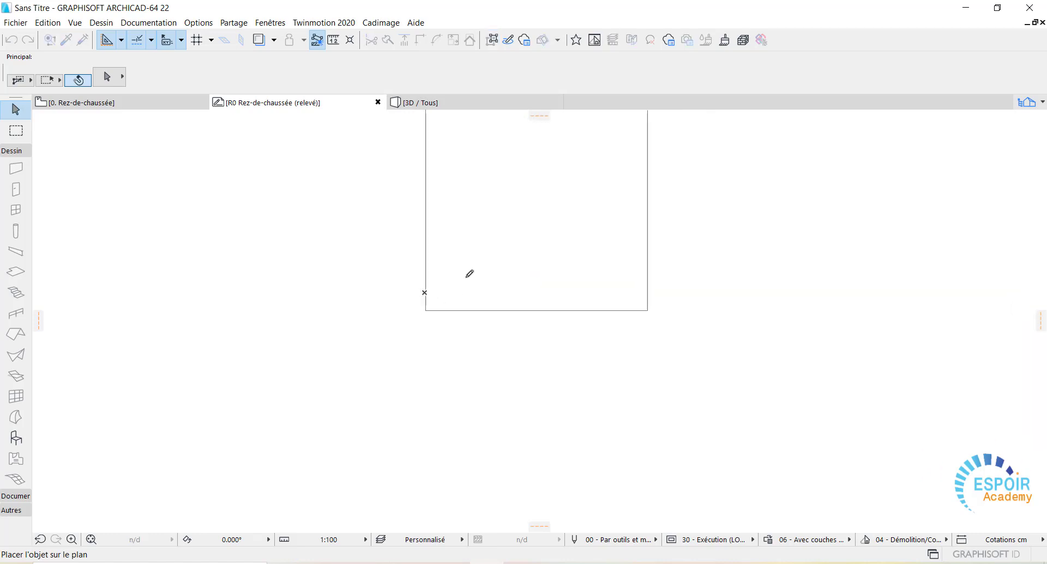
click(480, 320)
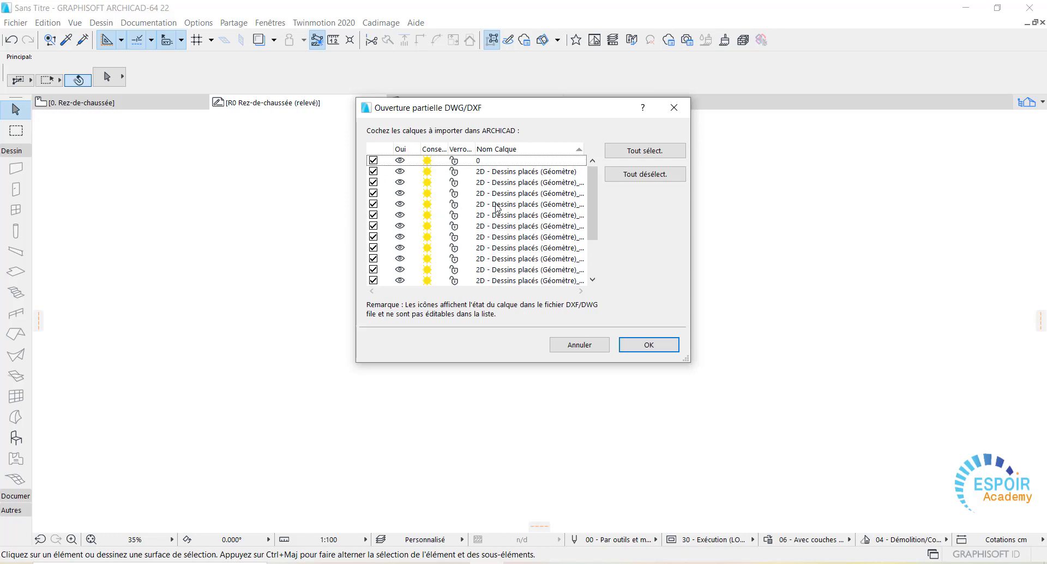
click(646, 345)
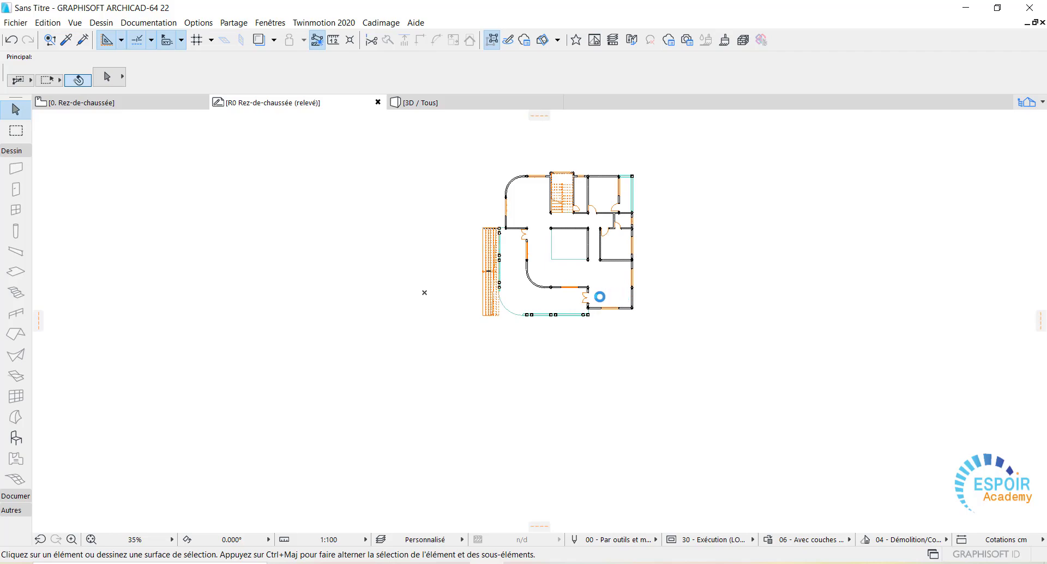
Step: Inspect the imported ground-floor plan, checking its dimension lines and the curved wall near the dining area
scroll(528, 192, up, 4)
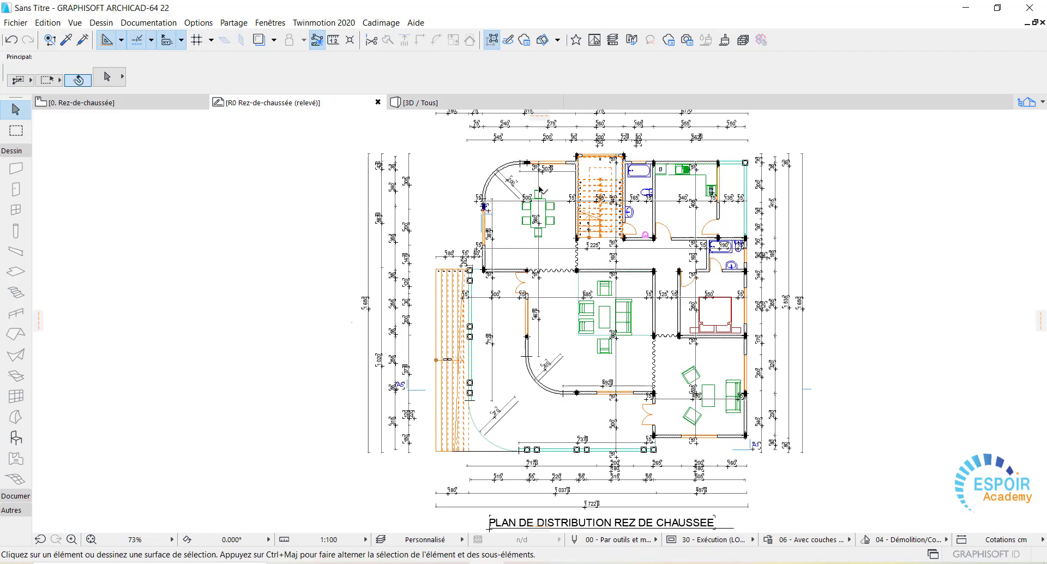
scroll(553, 232, down, 3)
middle_drag(553, 231, 507, 308)
scroll(510, 297, up, 3)
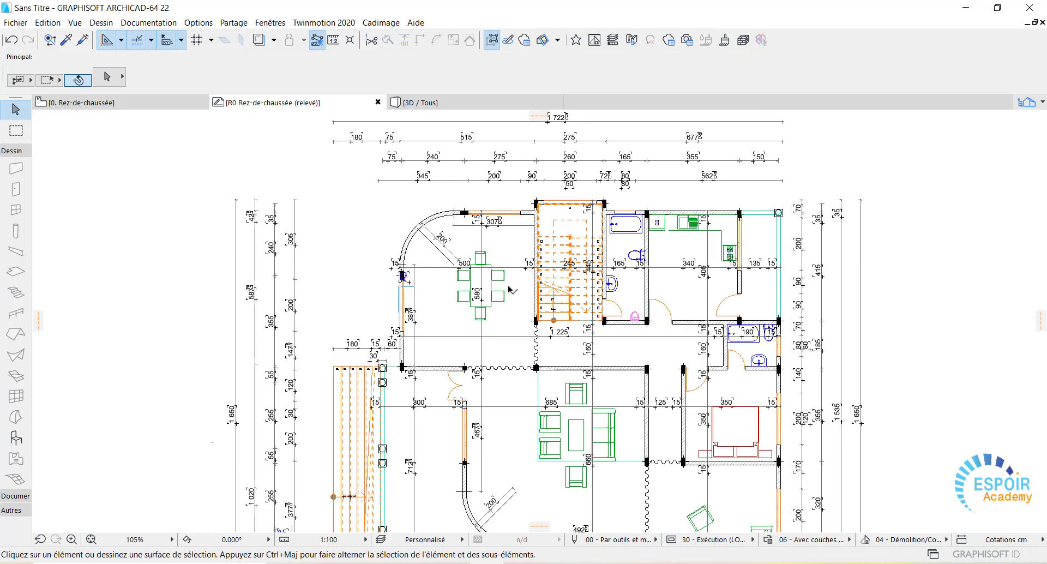
scroll(474, 221, up, 2)
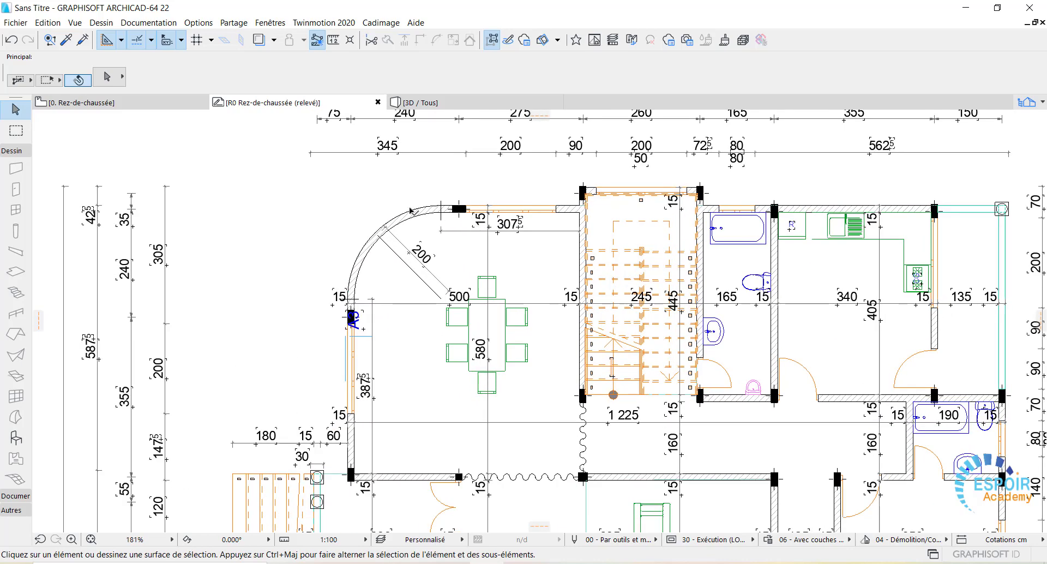
click(428, 155)
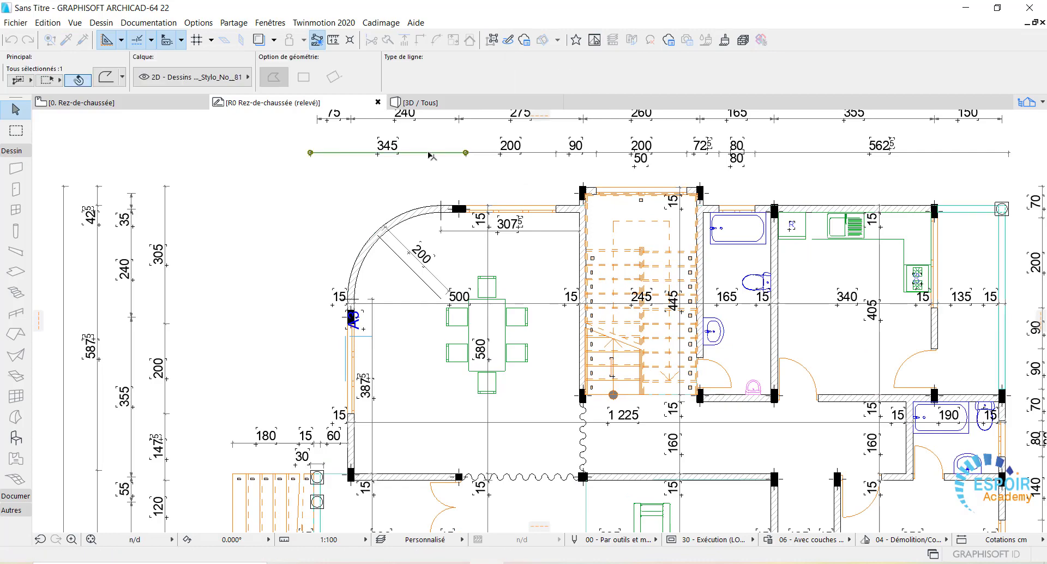
click(408, 177)
click(407, 215)
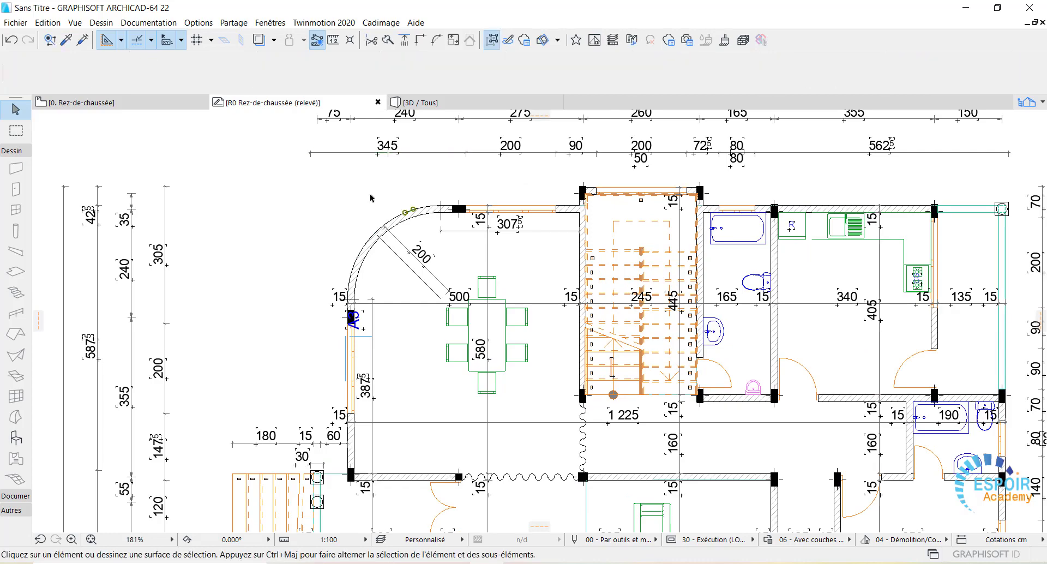
scroll(406, 215, down, 7)
scroll(391, 324, up, 4)
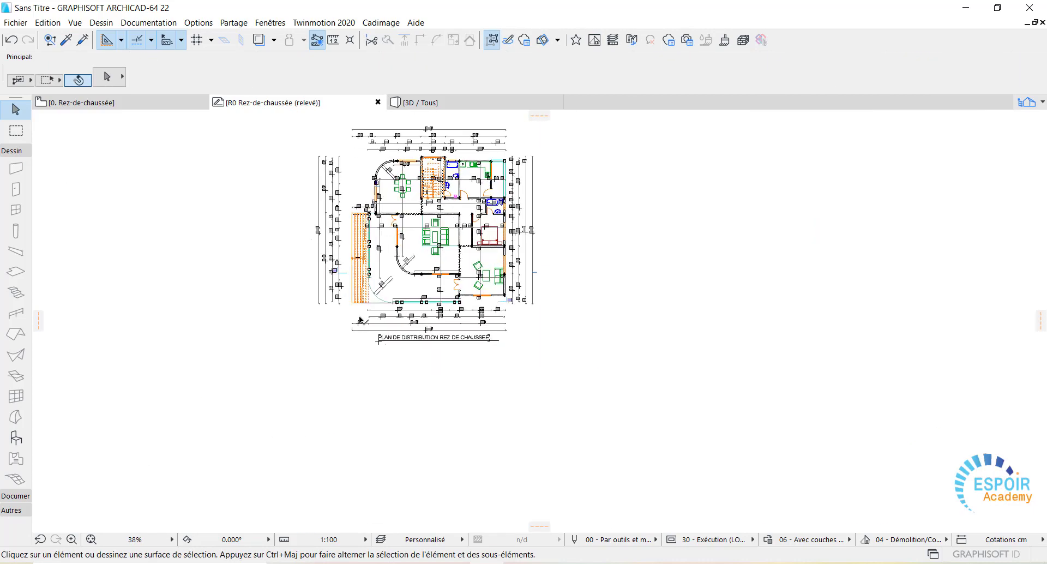
scroll(390, 267, down, 3)
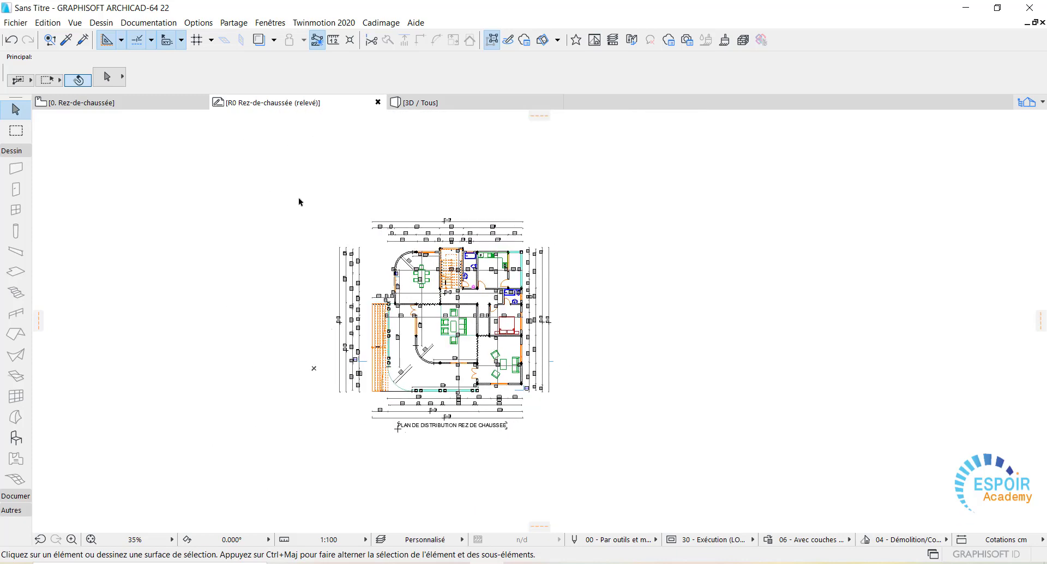
Step: Select the entire imported plan and start a graphically defined resize affecting wall thickness, library elements, text and arrows
drag(299, 201, 596, 460)
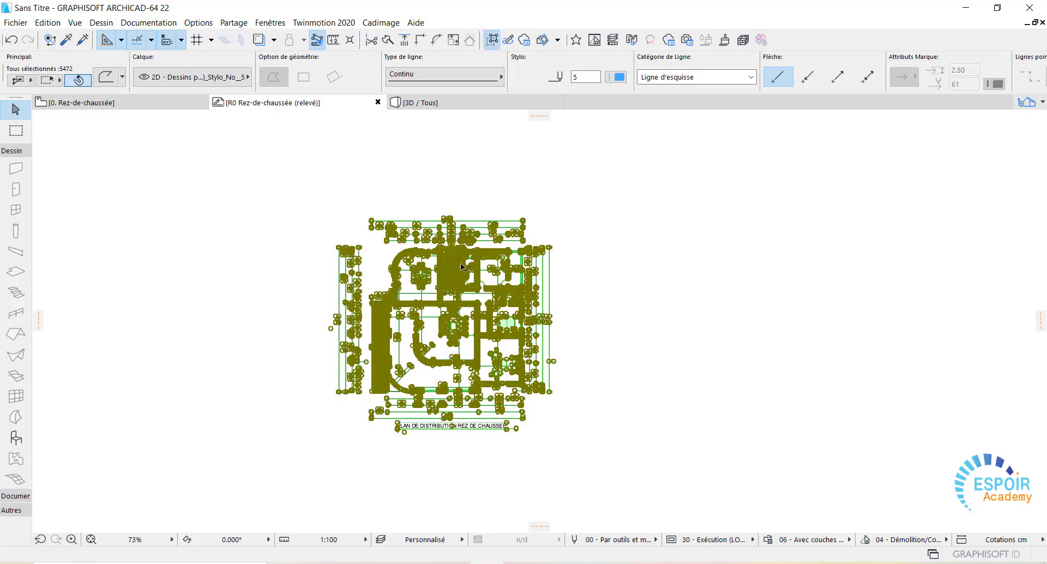
scroll(463, 267, up, 6)
scroll(498, 200, up, 6)
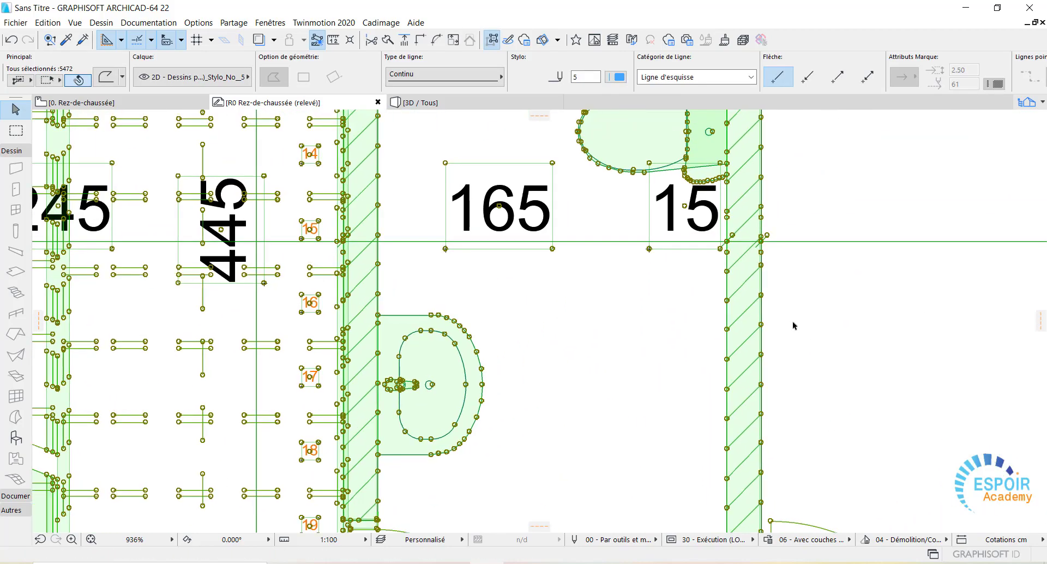
middle_drag(782, 238, 622, 277)
click(453, 40)
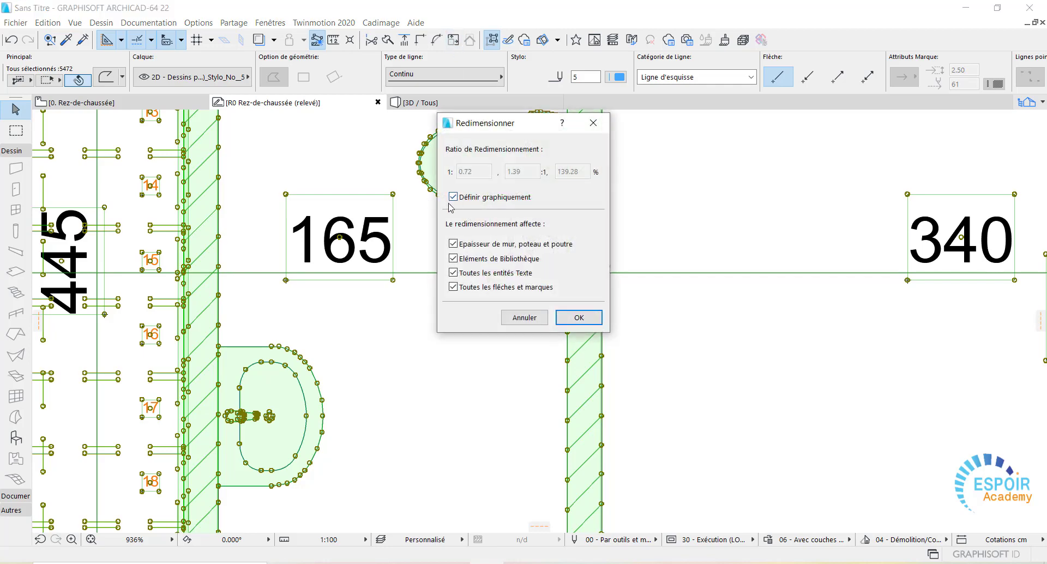
click(578, 316)
Step: Resize the plan from the start of the 165 dimension above the bathroom, matching that dimension's span to 165, and deselect everything
scroll(283, 276, up, 2)
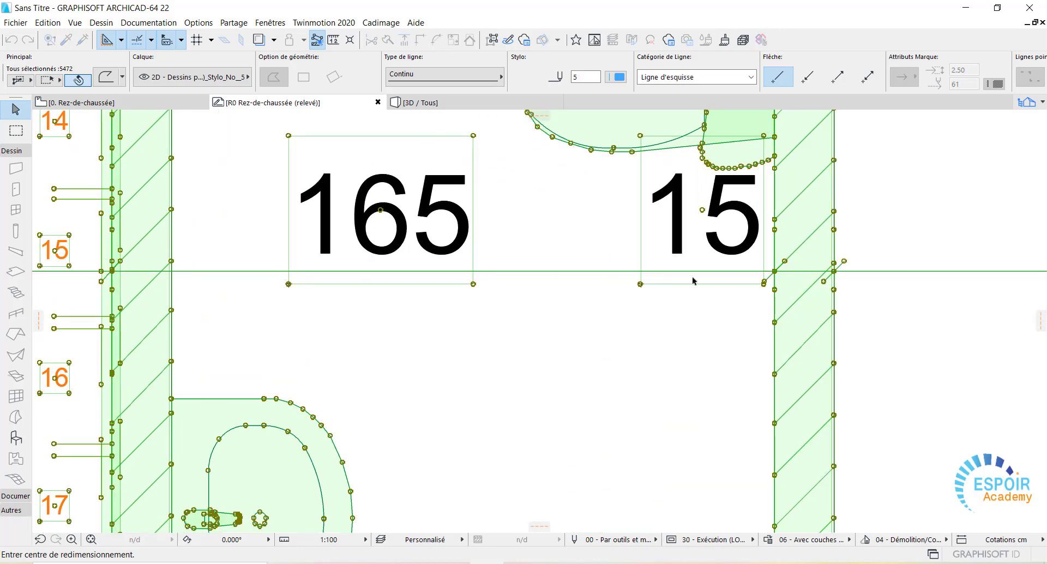
scroll(196, 271, down, 3)
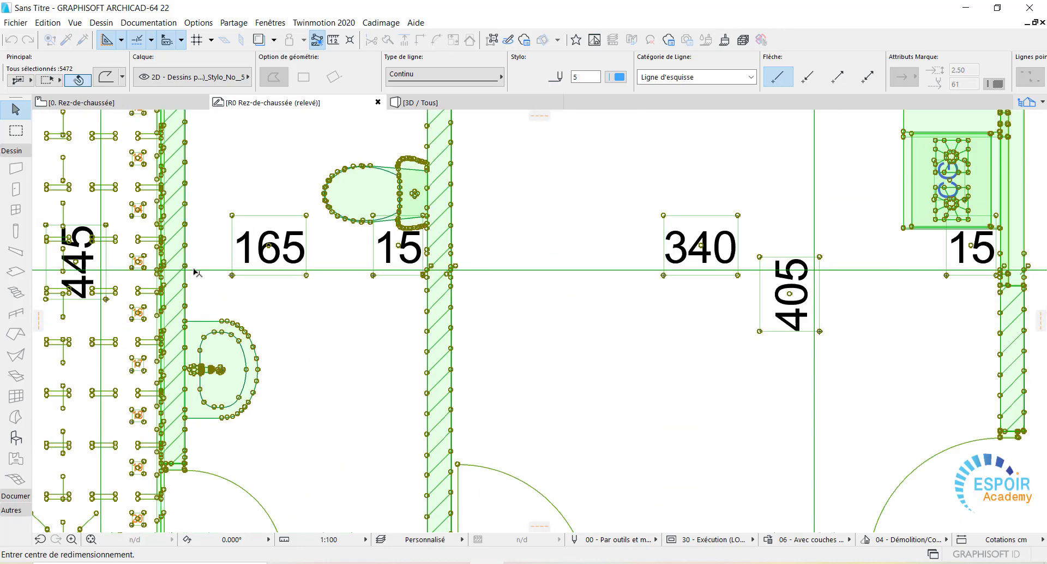
scroll(318, 292, down, 1)
scroll(506, 408, up, 2)
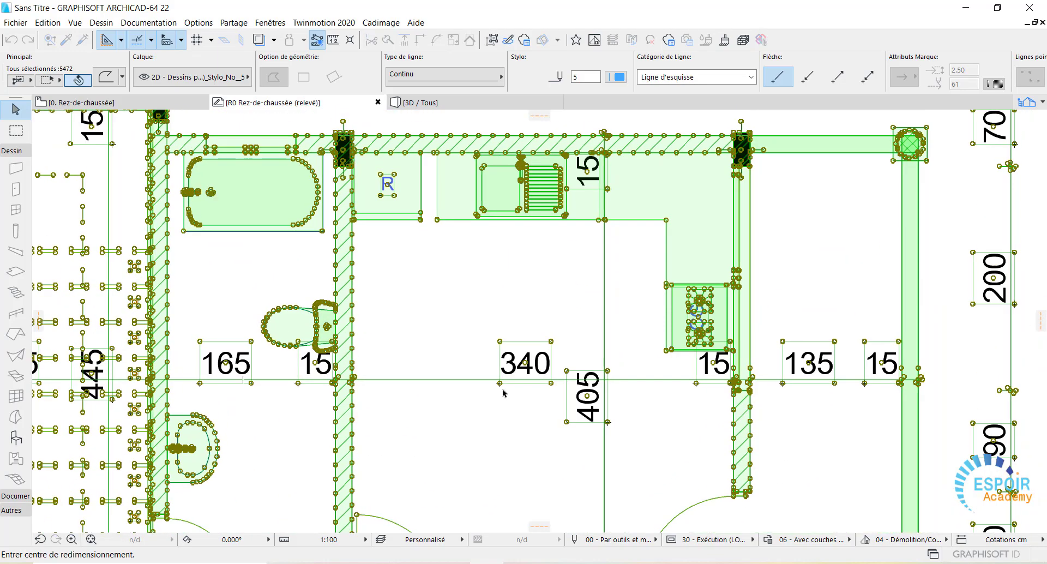
scroll(506, 408, down, 3)
scroll(497, 446, down, 3)
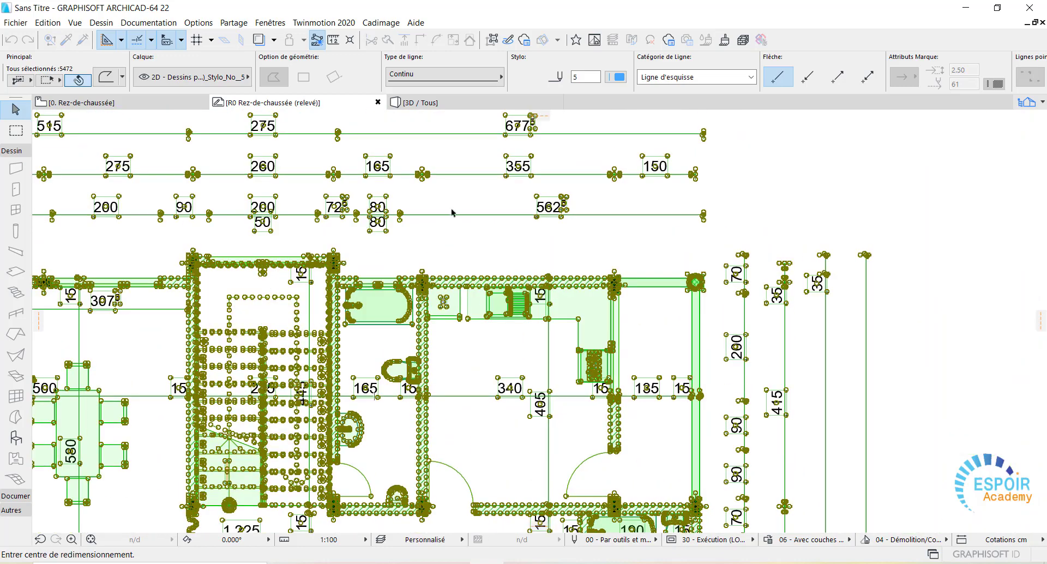
scroll(430, 169, up, 3)
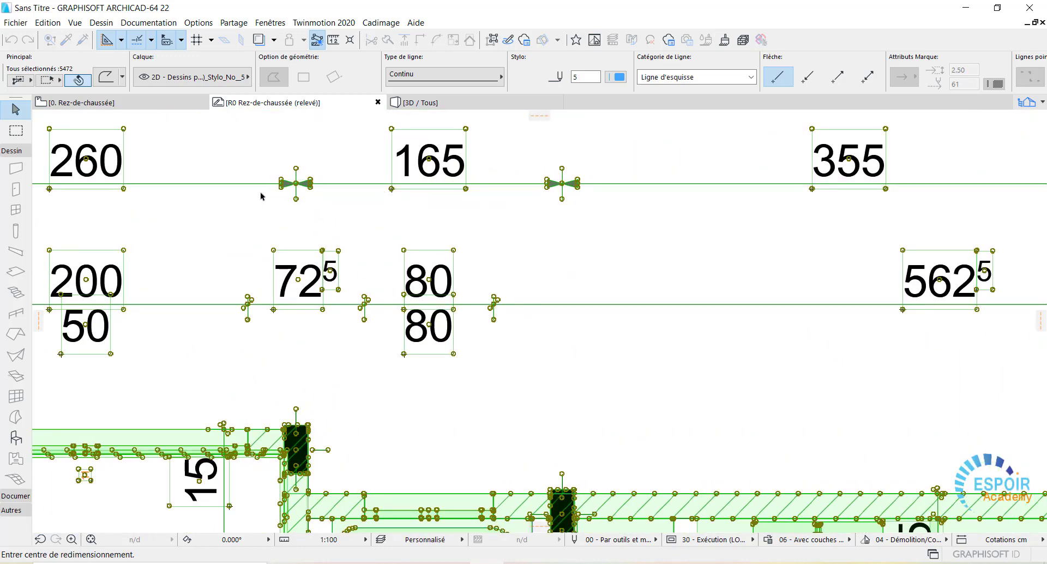
scroll(364, 164, up, 2)
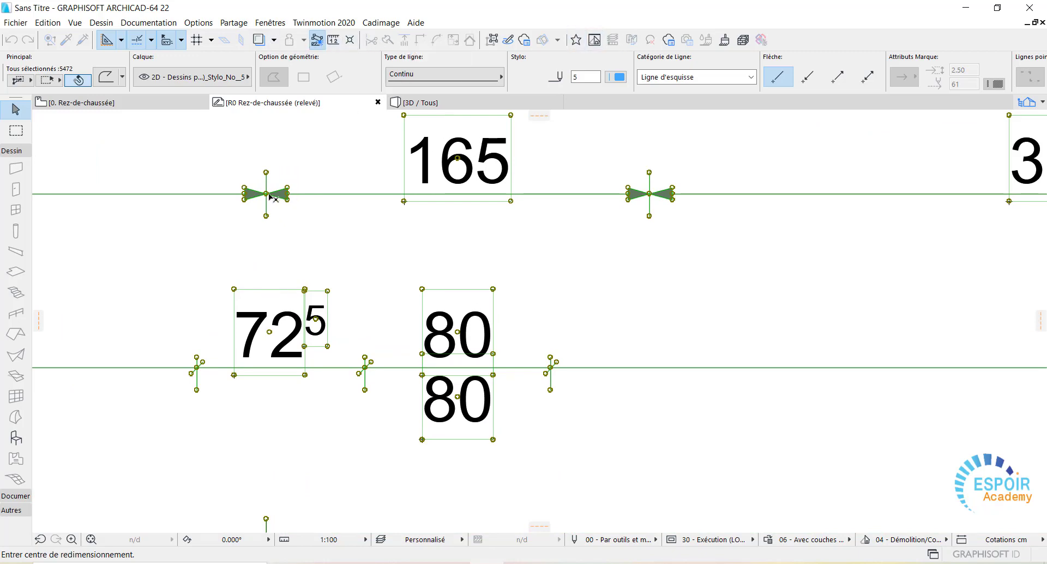
scroll(266, 195, up, 2)
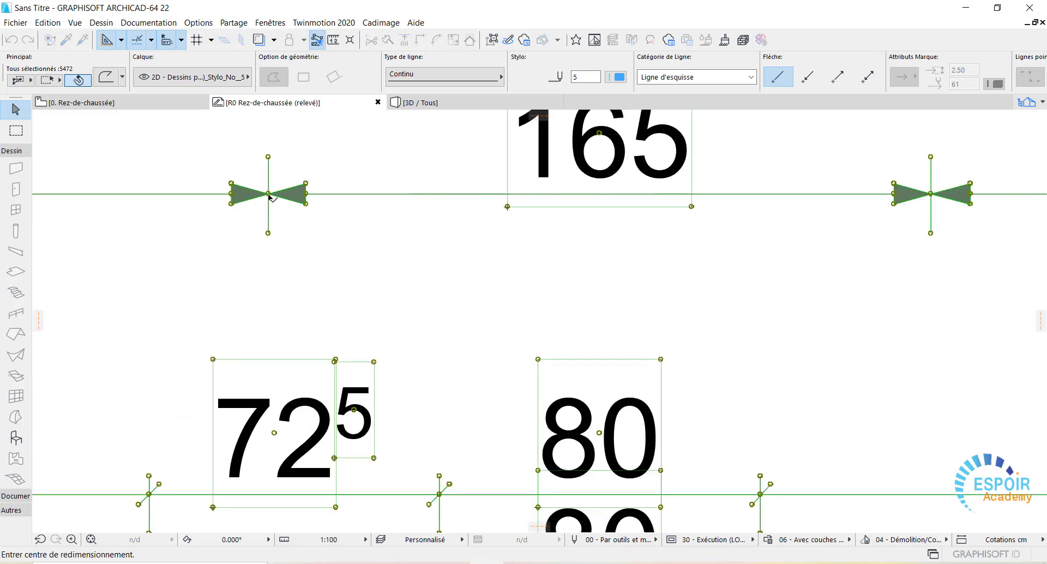
click(268, 194)
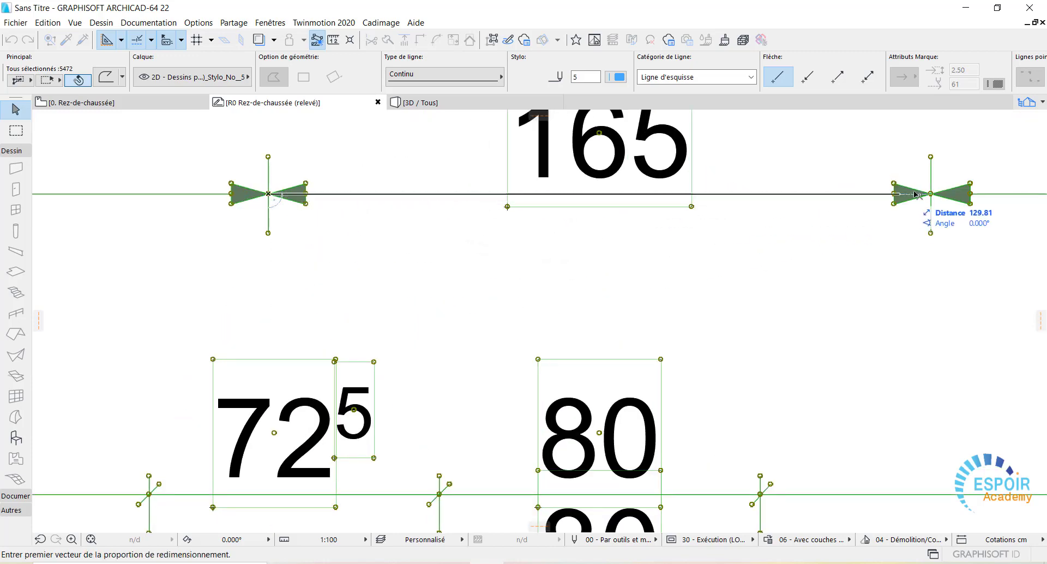
click(931, 194)
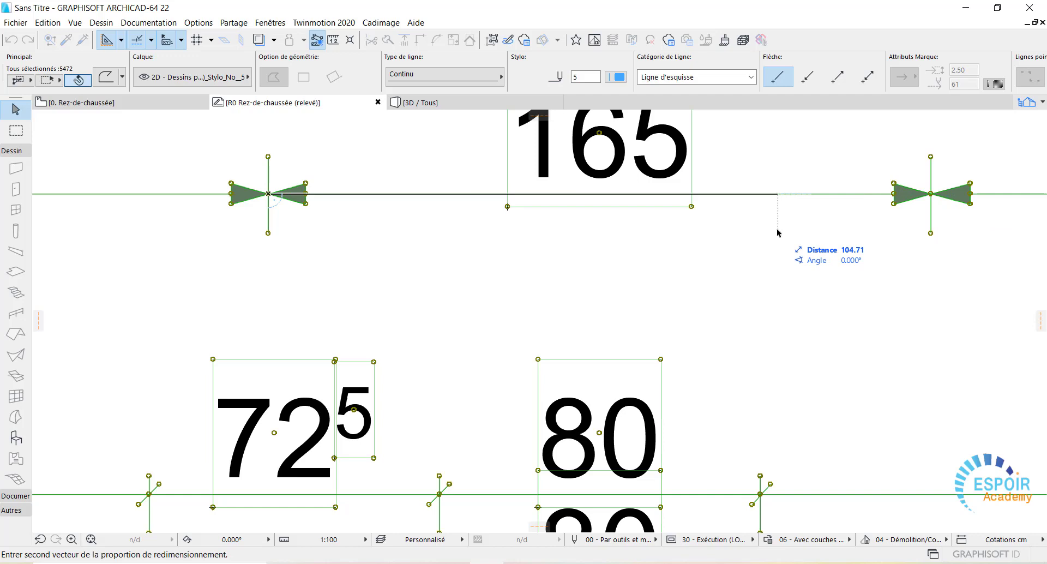
text(165)
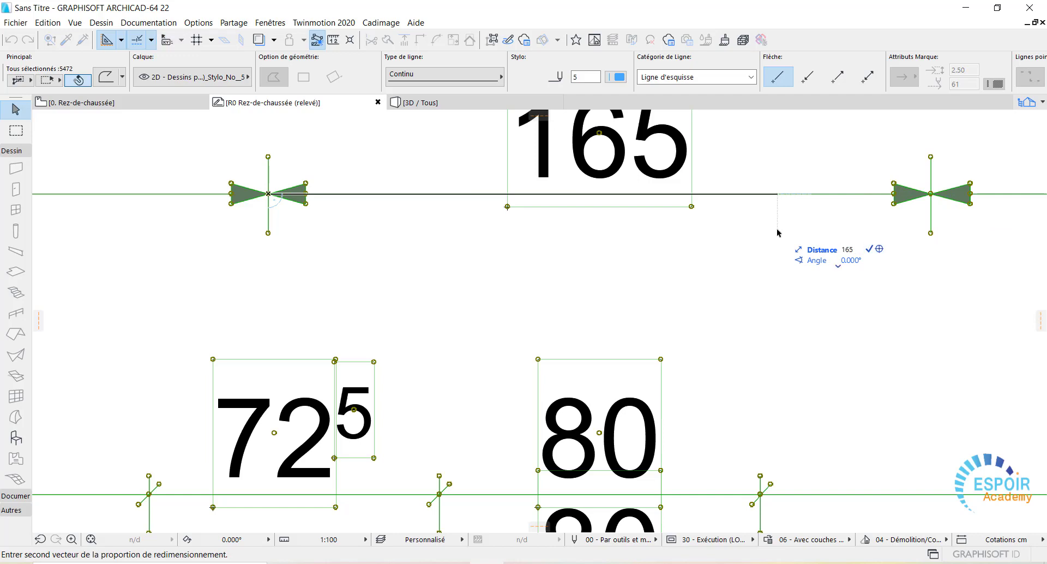
key(Return)
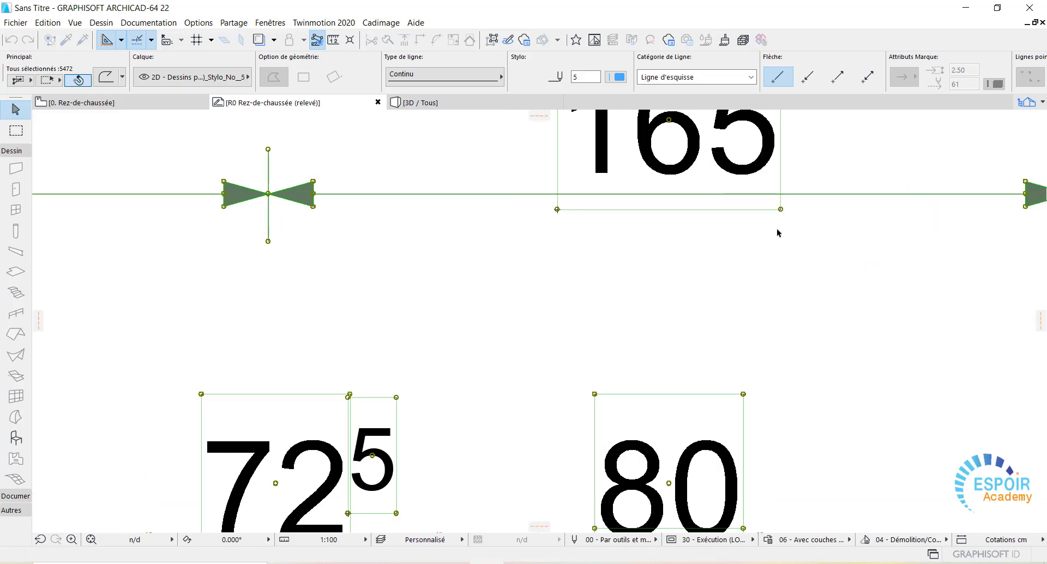
scroll(1016, 238, down, 10)
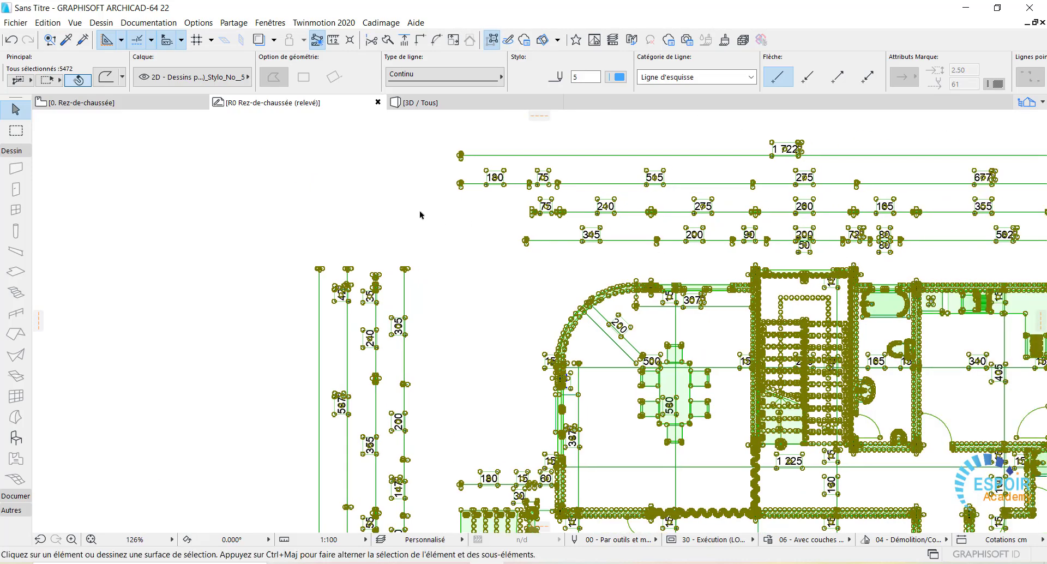
click(423, 209)
Step: Measure the distance between the two end marks of the 165 dimension above the bathroom
click(333, 40)
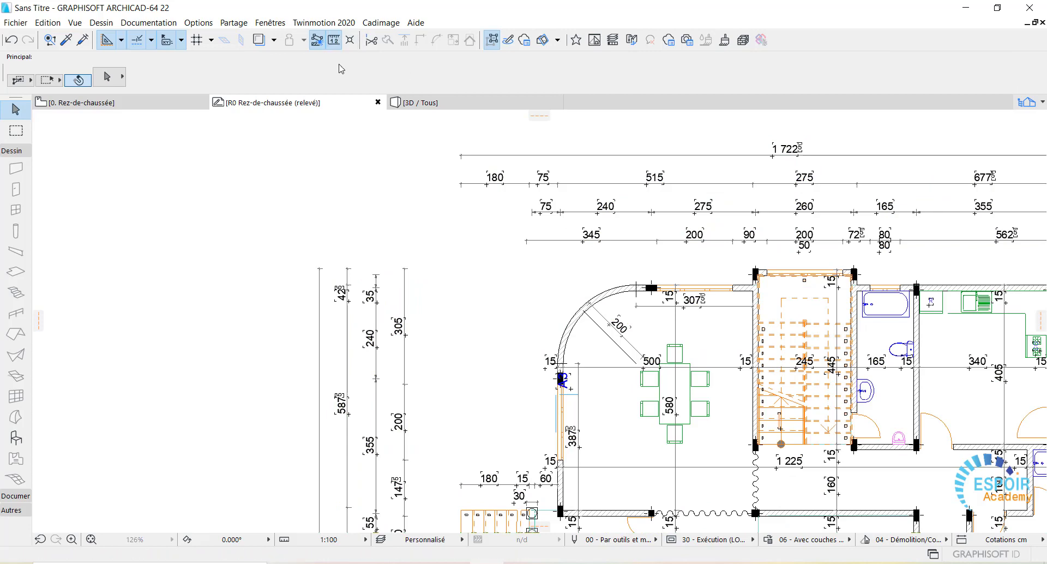
middle_drag(697, 427, 686, 414)
scroll(774, 246, up, 5)
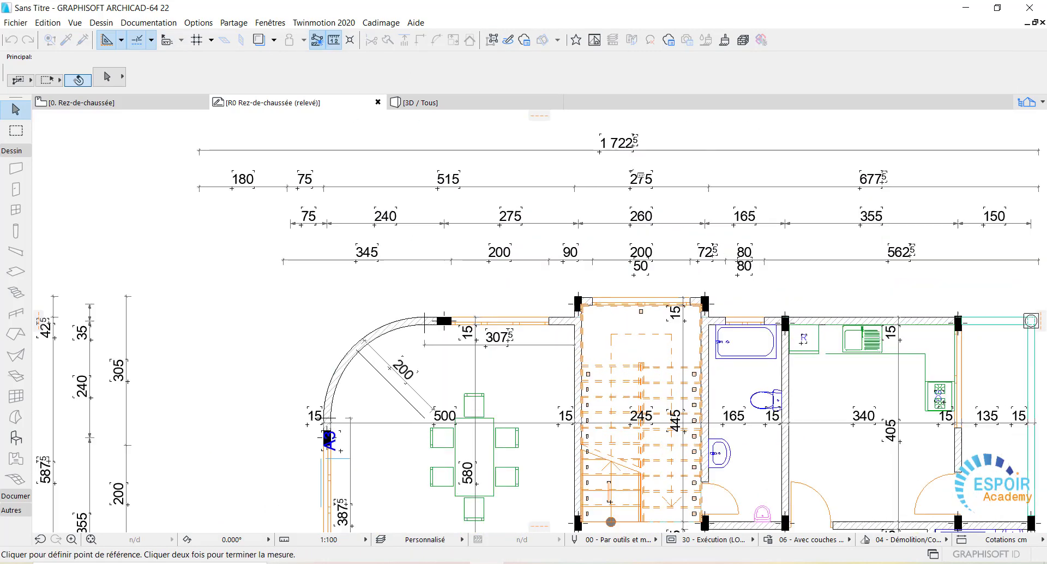
scroll(766, 244, up, 4)
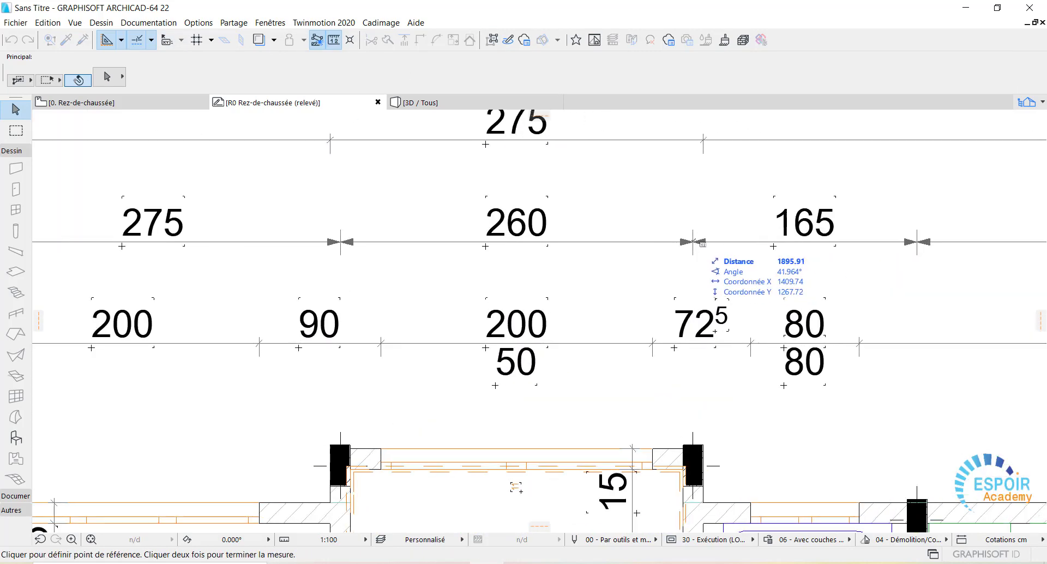
click(693, 241)
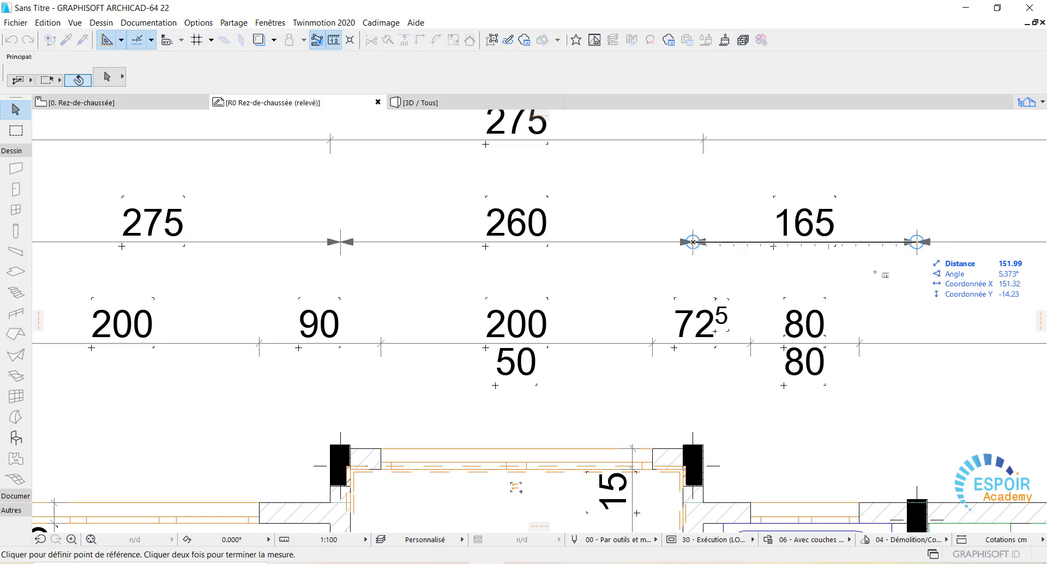
scroll(882, 268, down, 3)
right_click(845, 283)
click(859, 348)
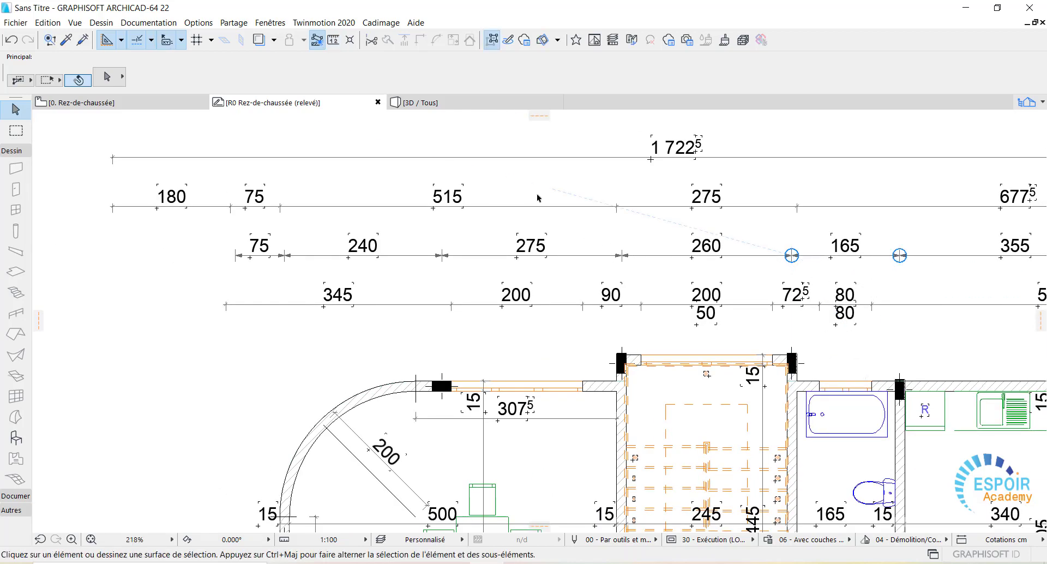
Step: In the 0. Rez-de-chaussée floor plan, choose R0 Rez-de-chaussée (relevé) (Indépendant) as the trace reference
click(87, 105)
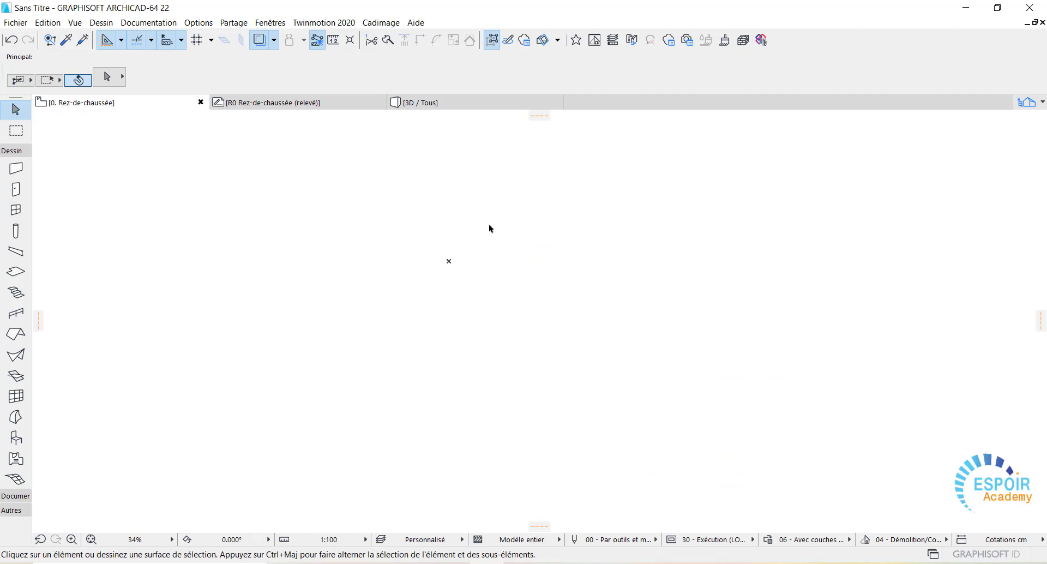
scroll(489, 226, down, 1)
scroll(452, 248, down, 2)
click(274, 41)
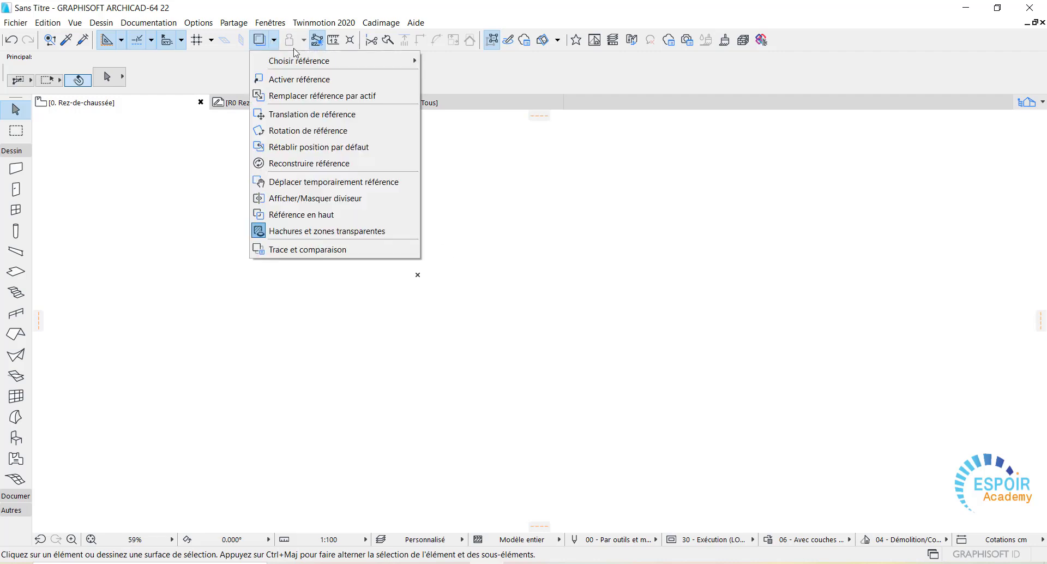
mouse_move(303, 61)
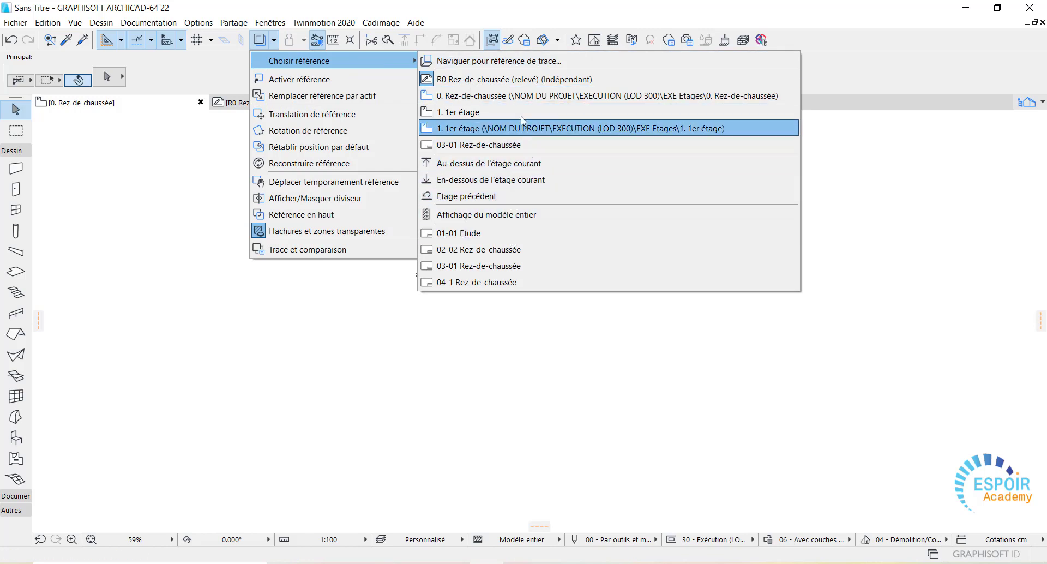
click(517, 81)
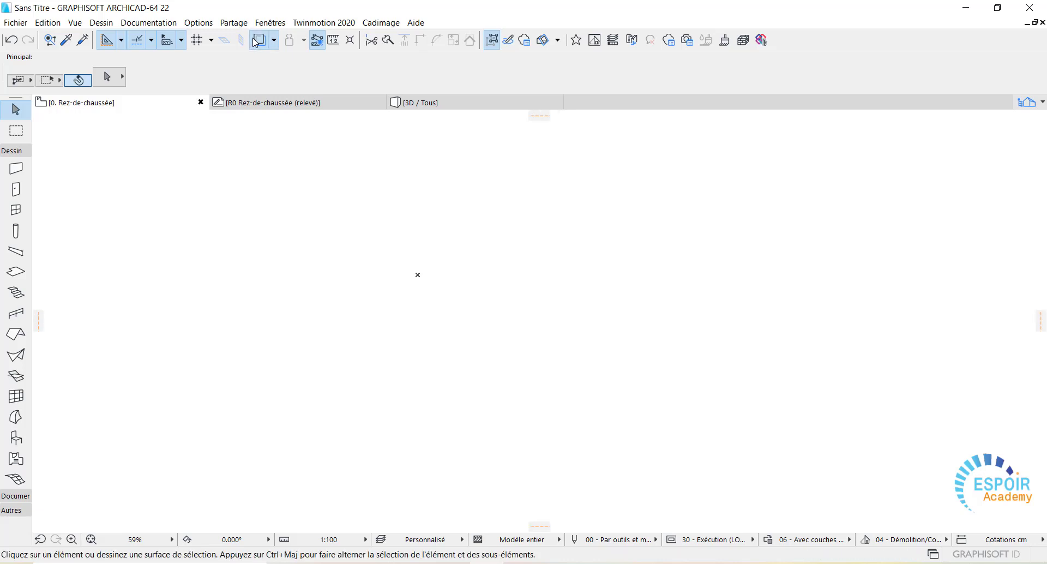
scroll(406, 257, down, 2)
scroll(402, 254, down, 2)
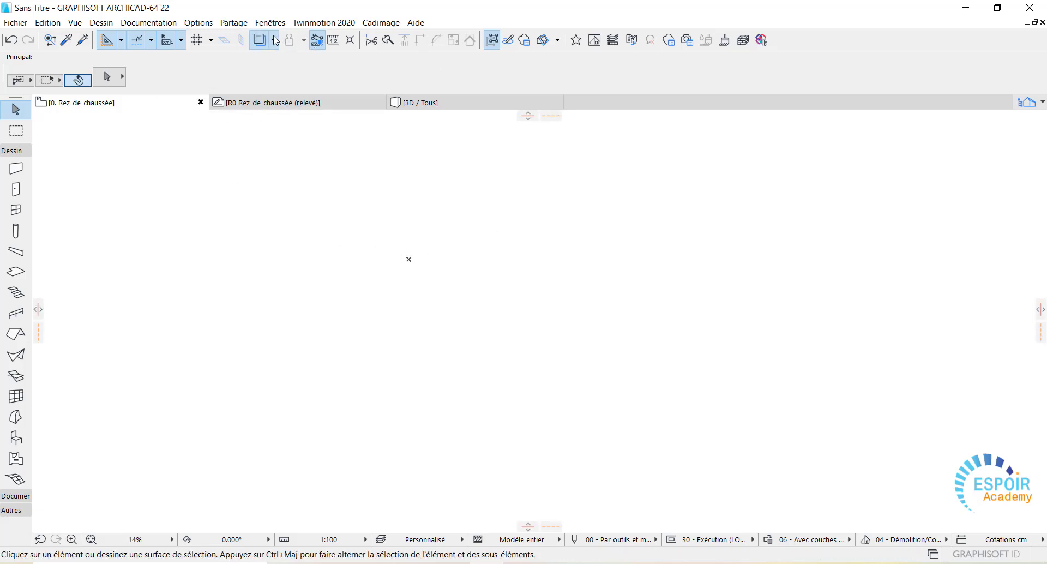
Step: Return to the R0 Rez-de-chaussée (relevé) worksheet and delete the entire resized plan drawing
click(341, 104)
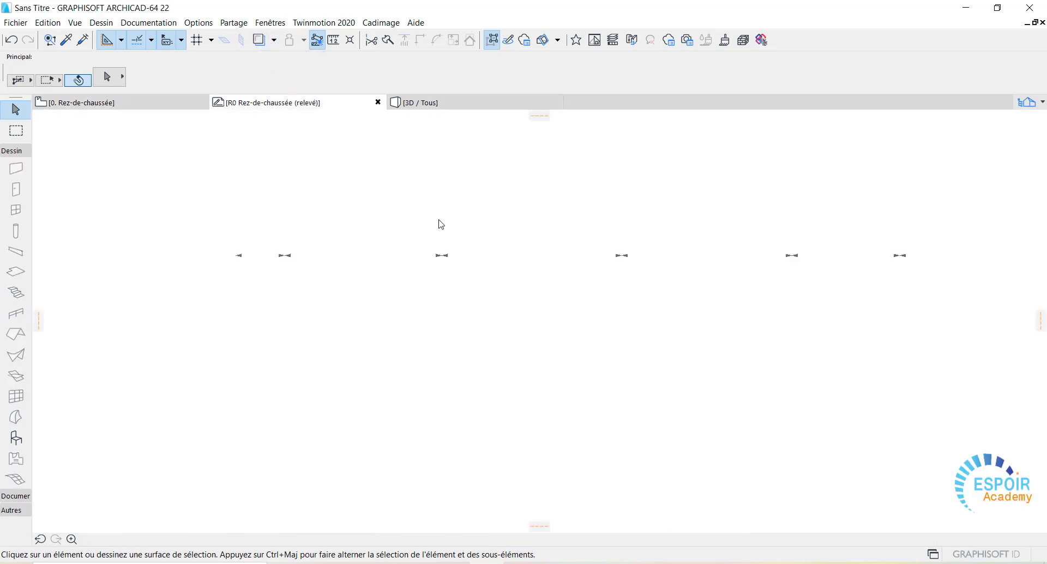
scroll(439, 227, down, 5)
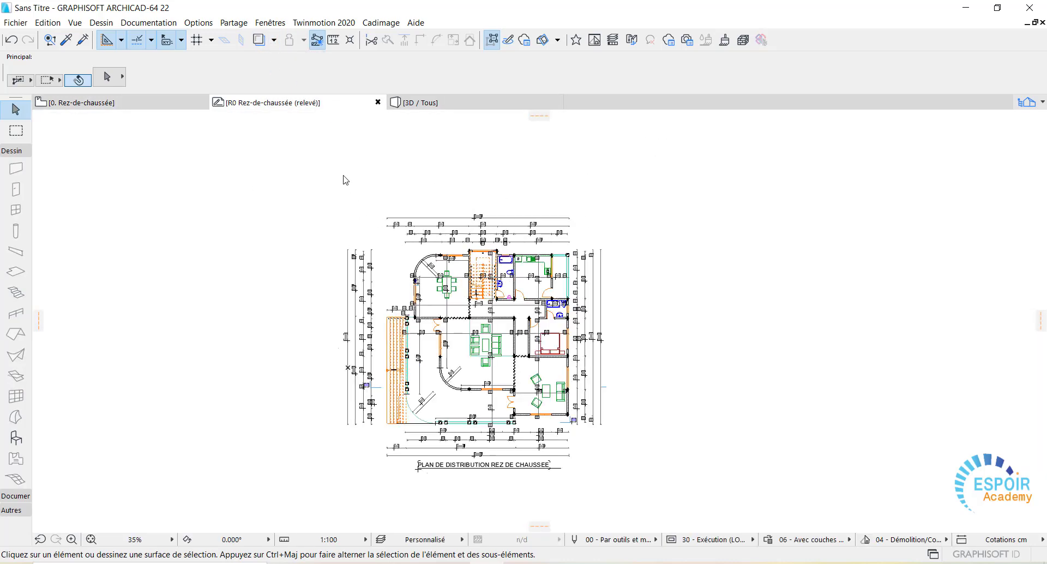
drag(344, 175, 655, 504)
key(Delete)
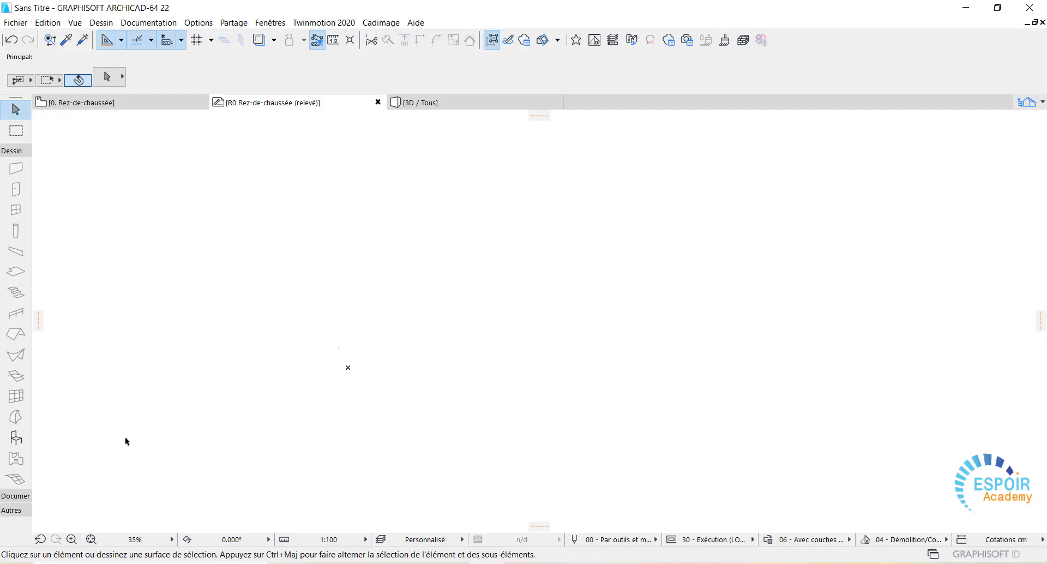
Step: Using the Figure tool, load the JPEG sheet with the house floor plans from a subfolder of Images and place it in the worksheet
click(16, 152)
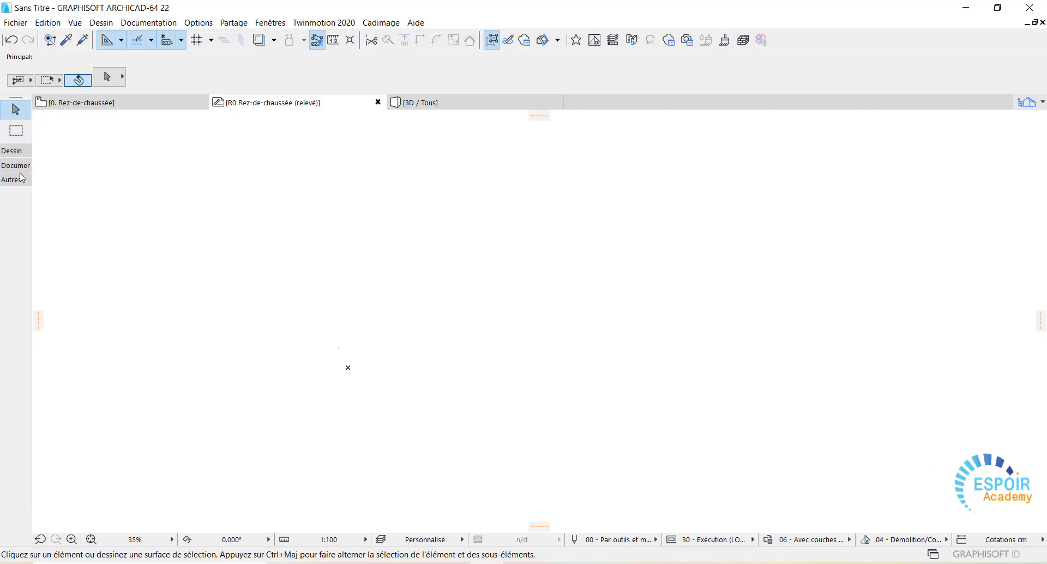
click(20, 184)
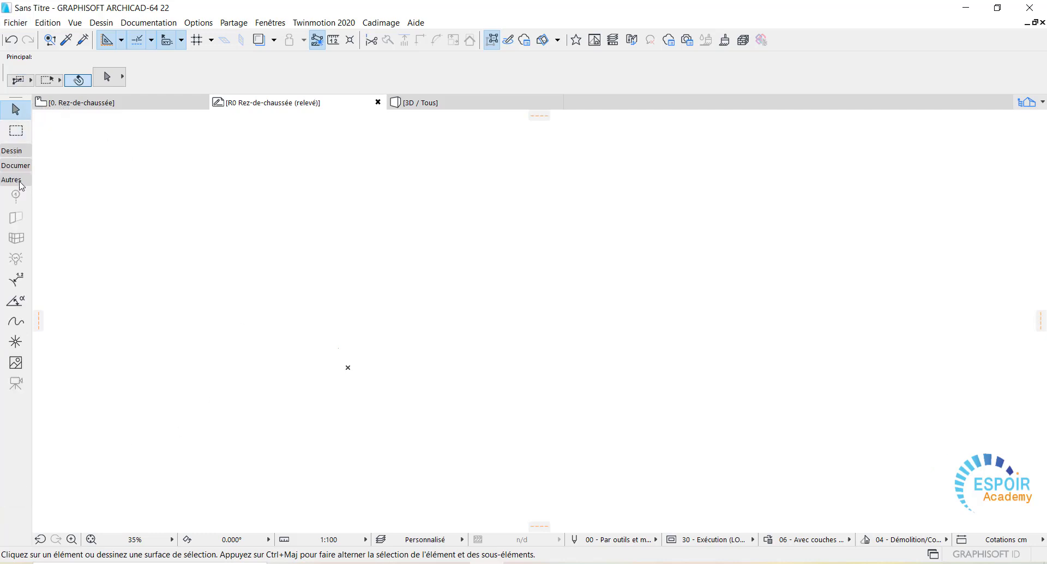
click(18, 364)
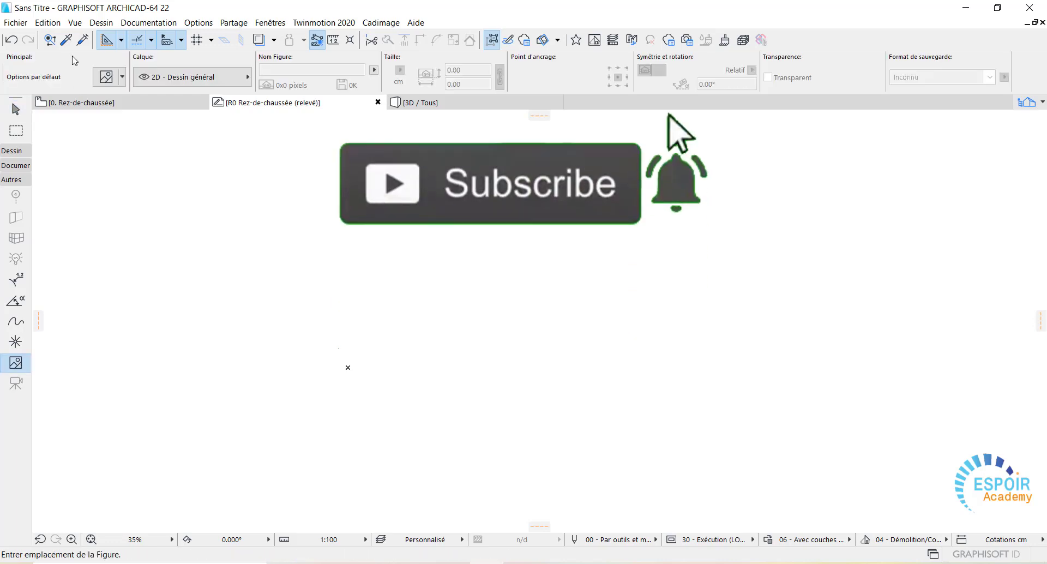
click(106, 77)
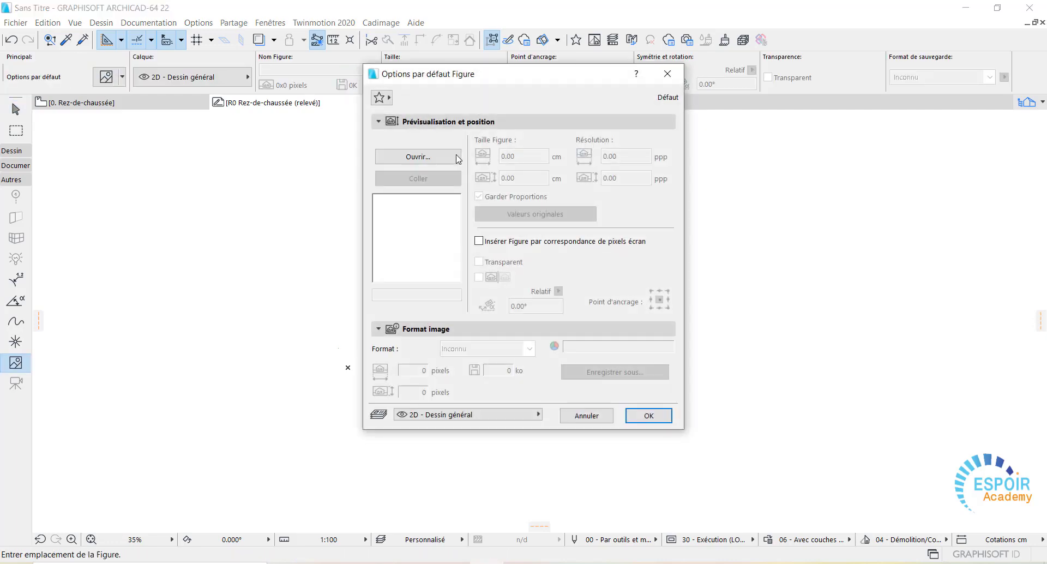
click(456, 157)
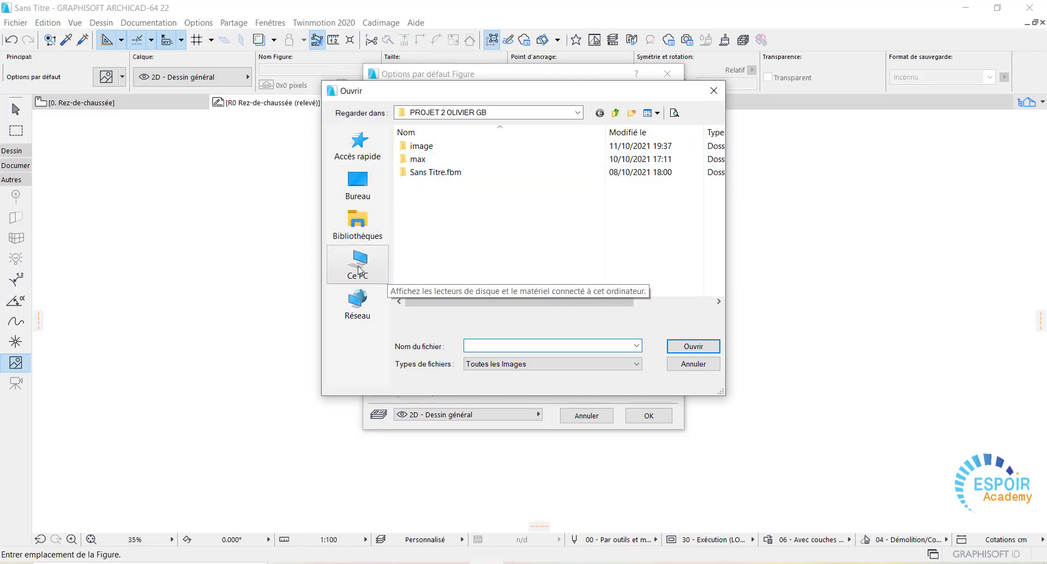
click(359, 270)
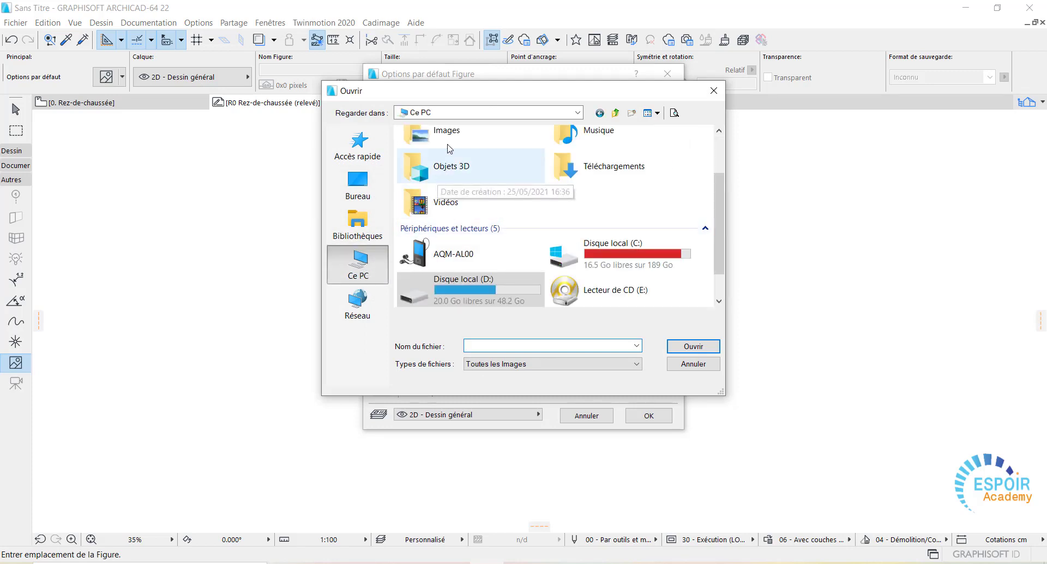
double_click(443, 135)
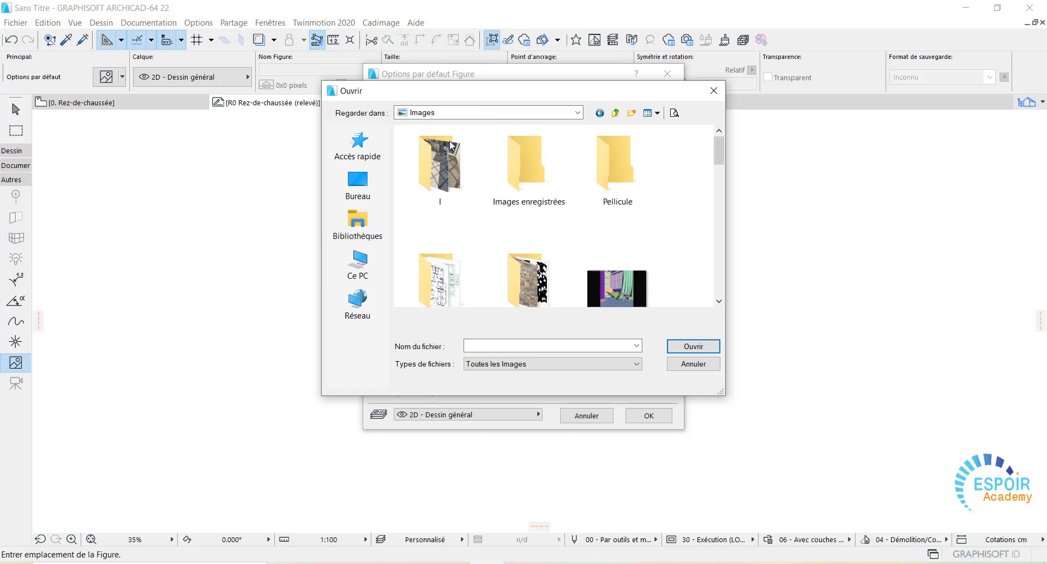
double_click(462, 277)
double_click(499, 191)
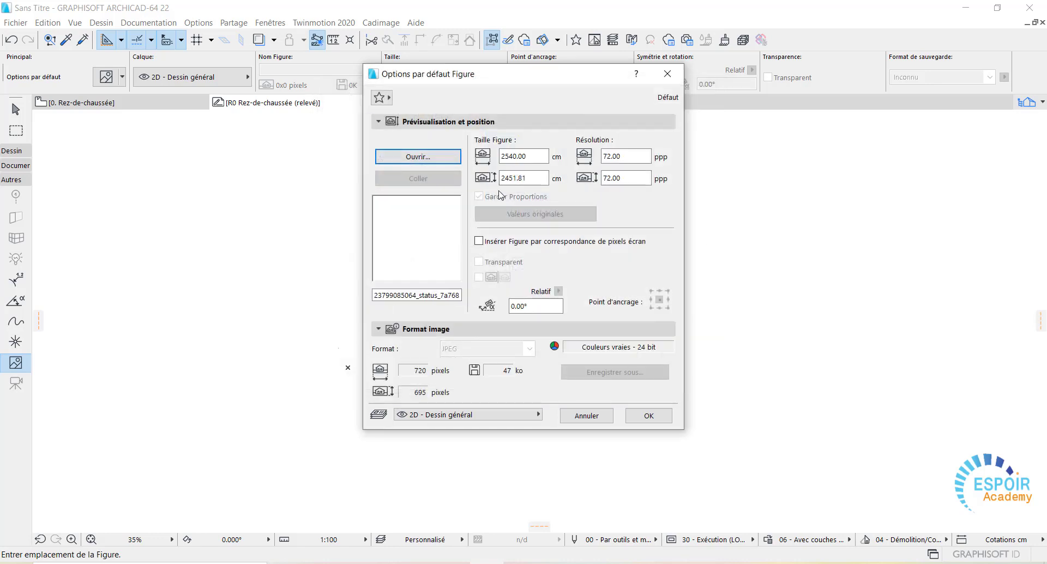
click(661, 416)
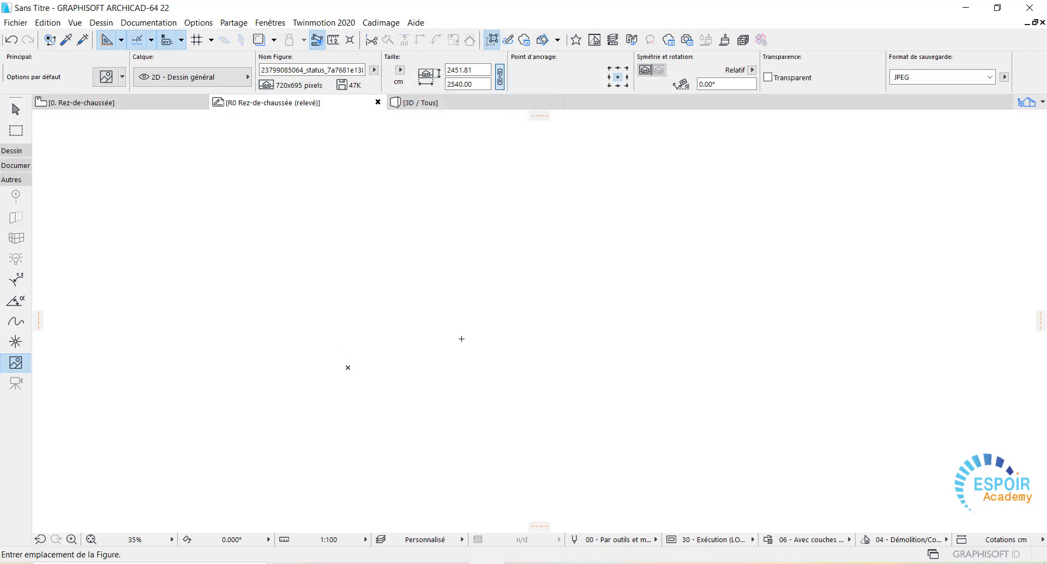
click(460, 337)
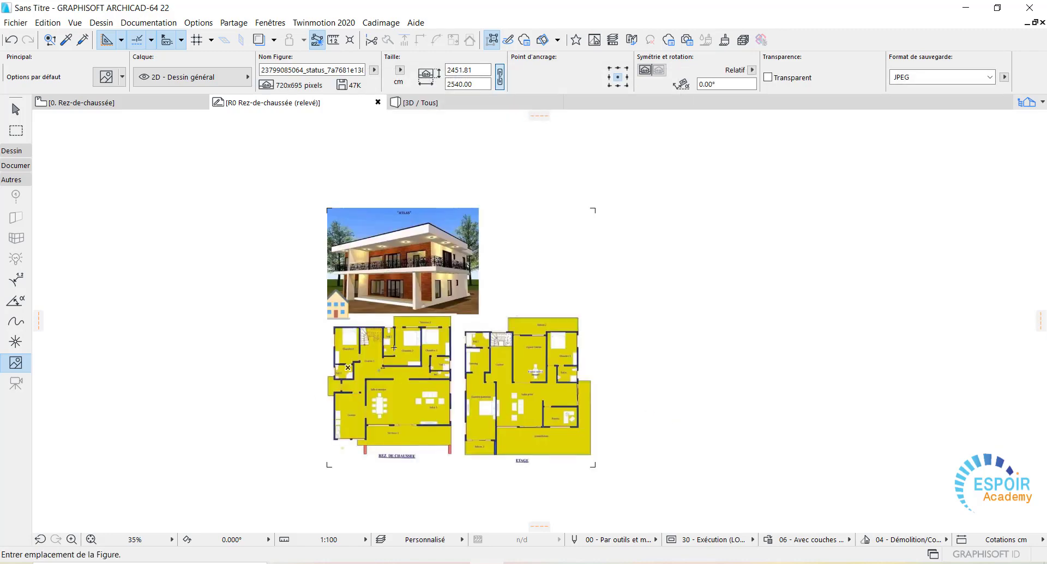
Step: Examine the REZ DE CHAUSSEE and ETAGE plans in the placed image up close, including the Toil 2 area
scroll(399, 369, up, 5)
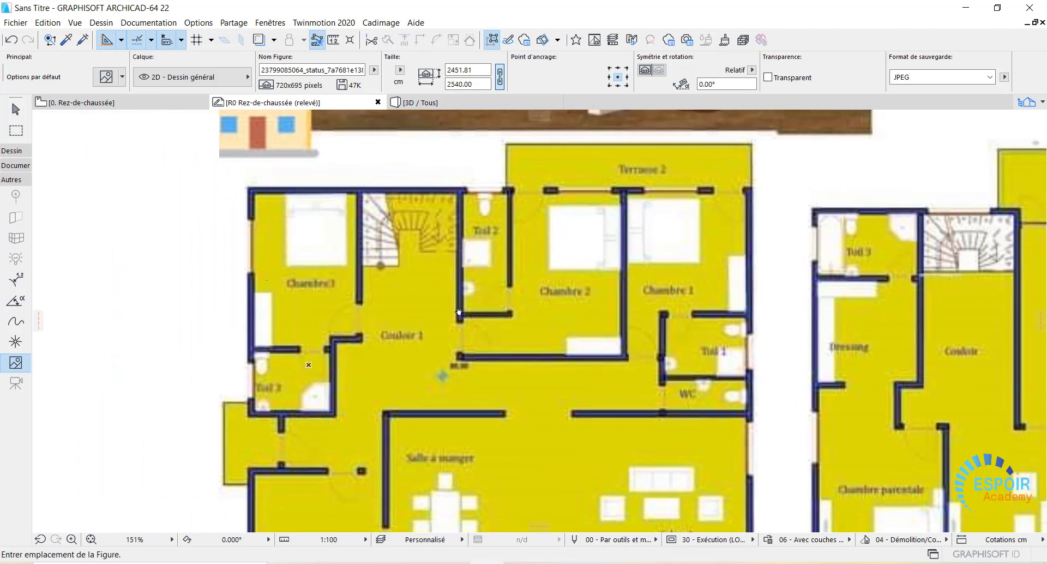
scroll(457, 309, down, 2)
scroll(523, 365, up, 2)
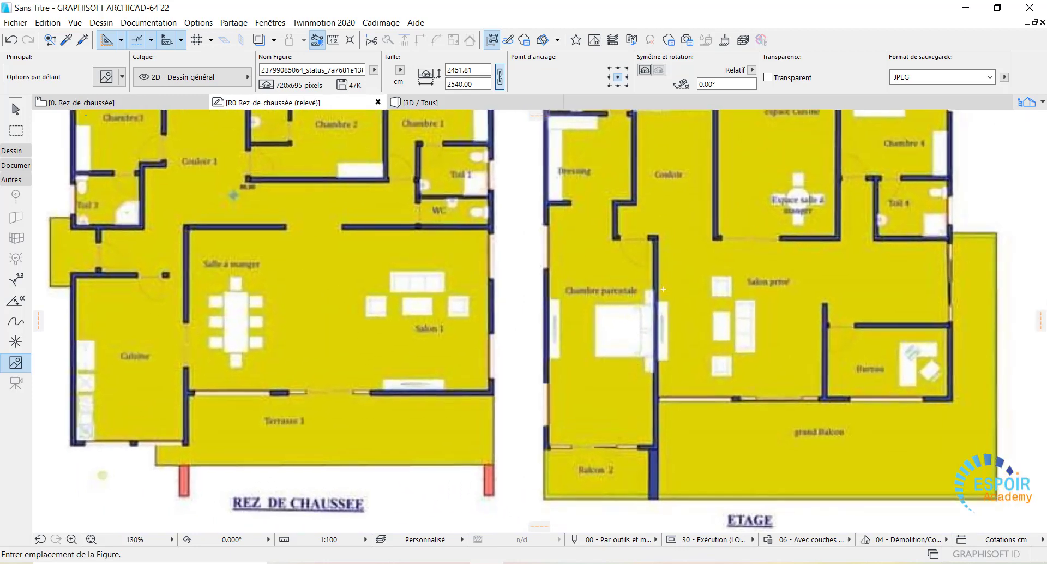
scroll(636, 366, down, 3)
scroll(673, 252, up, 2)
scroll(672, 252, up, 7)
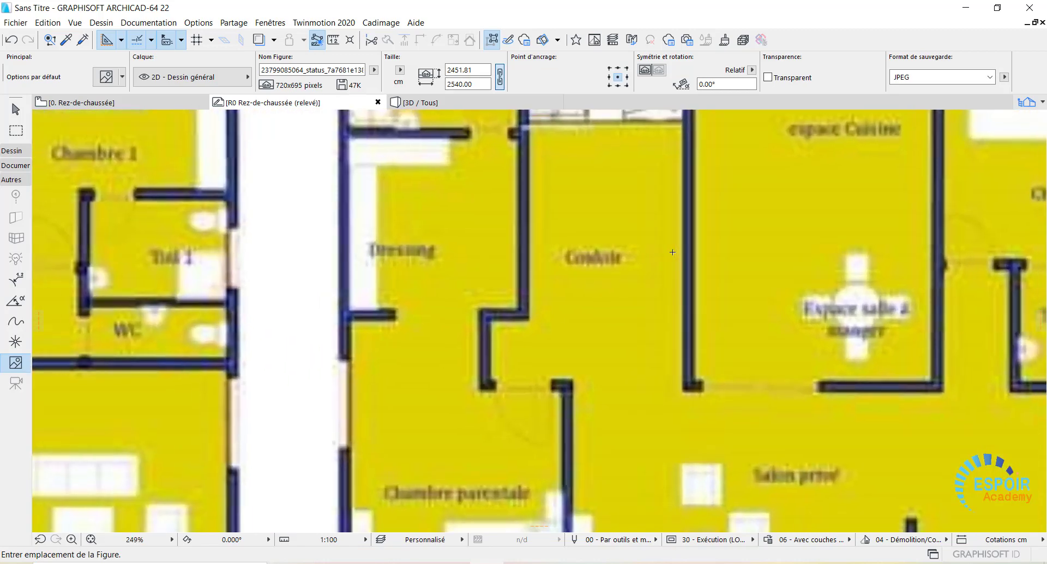
scroll(672, 252, down, 5)
middle_drag(649, 287, 645, 314)
scroll(645, 314, down, 2)
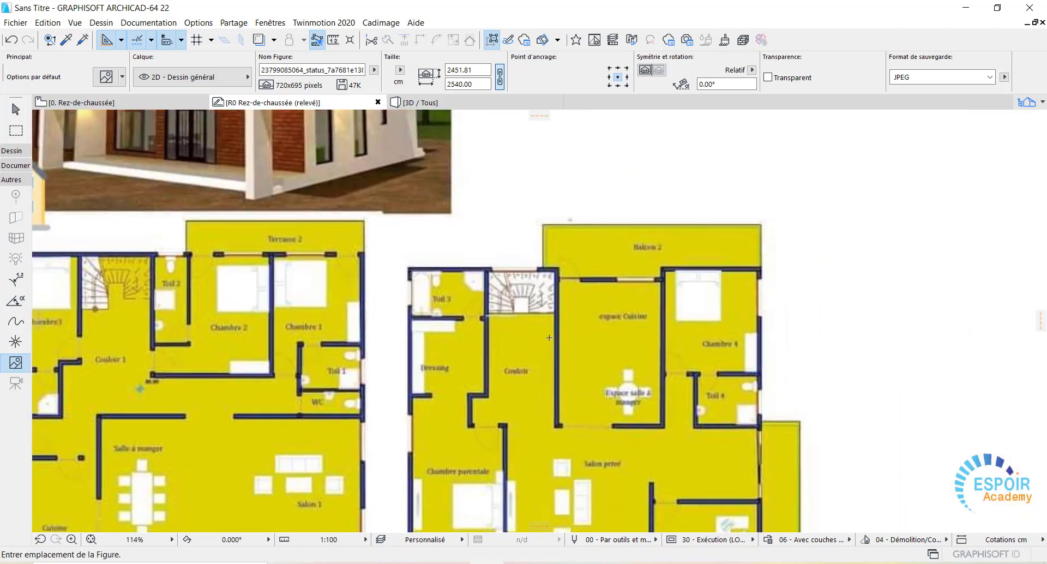
scroll(572, 349, up, 3)
scroll(502, 372, down, 3)
scroll(509, 316, up, 2)
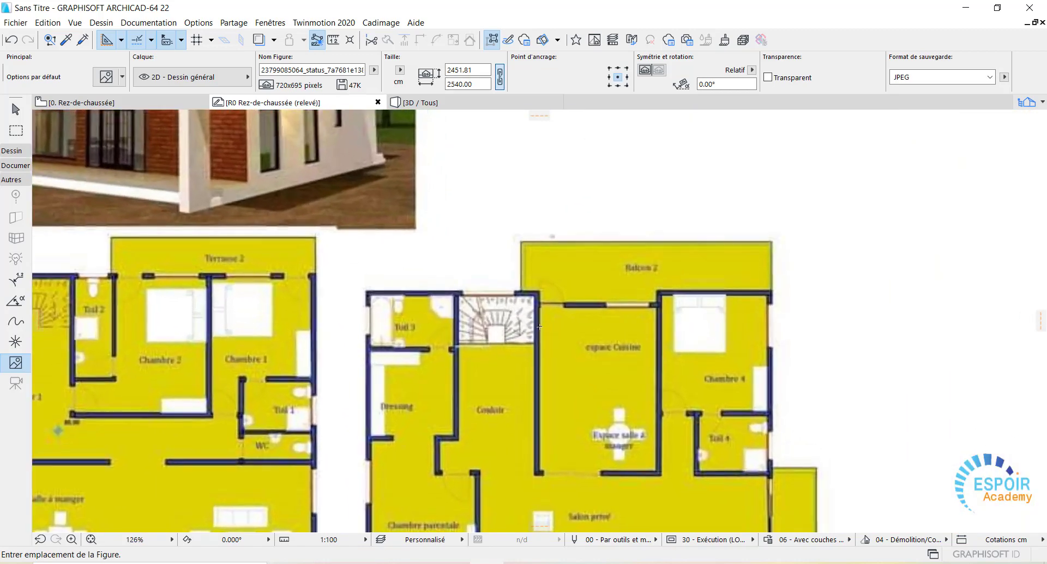
scroll(539, 321, down, 4)
middle_drag(535, 473, 530, 390)
scroll(530, 390, up, 2)
middle_drag(443, 388, 571, 377)
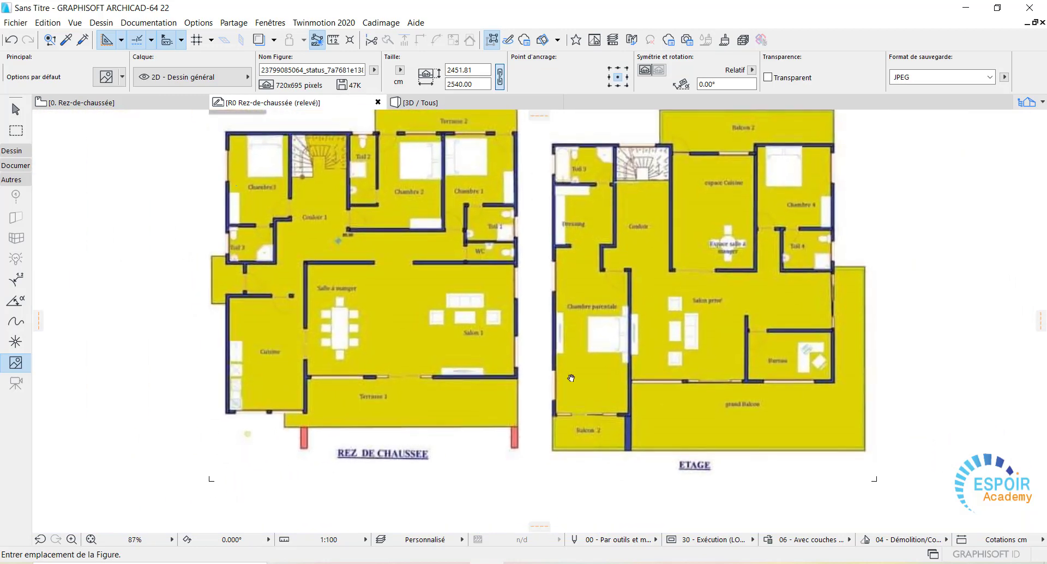
scroll(409, 163, down, 2)
scroll(354, 273, up, 6)
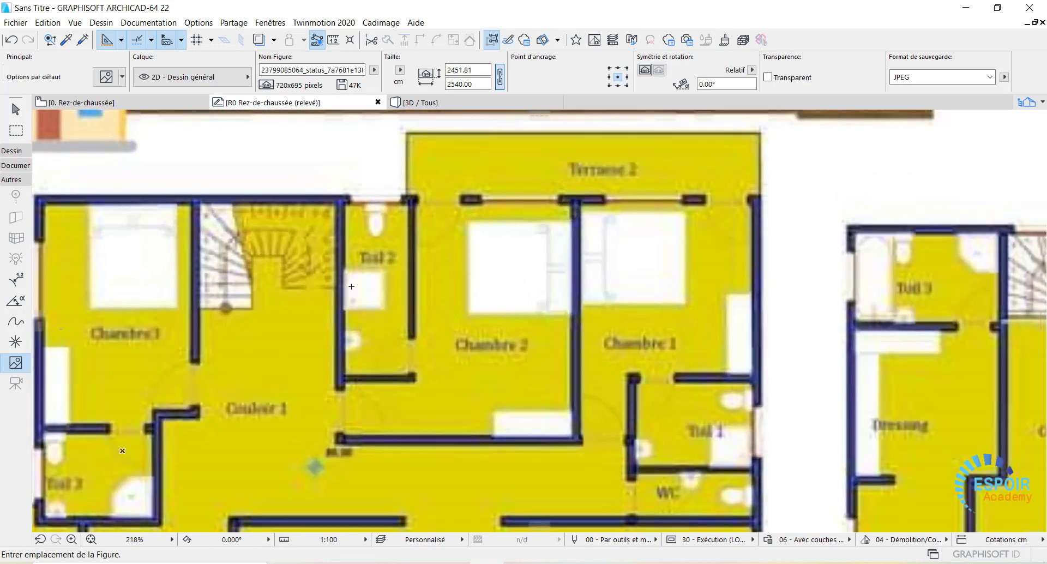
scroll(351, 248, up, 3)
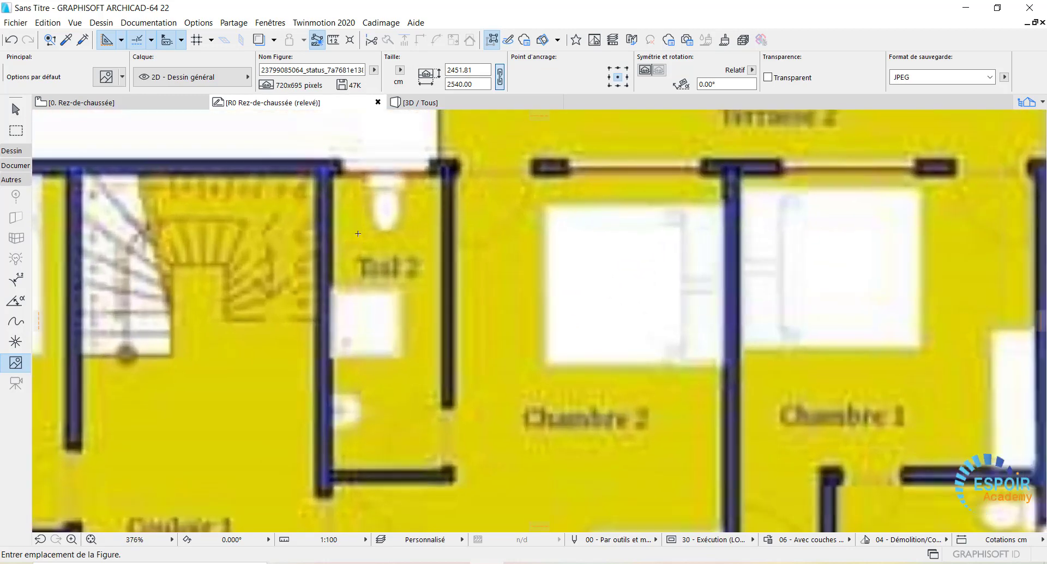
scroll(452, 259, down, 4)
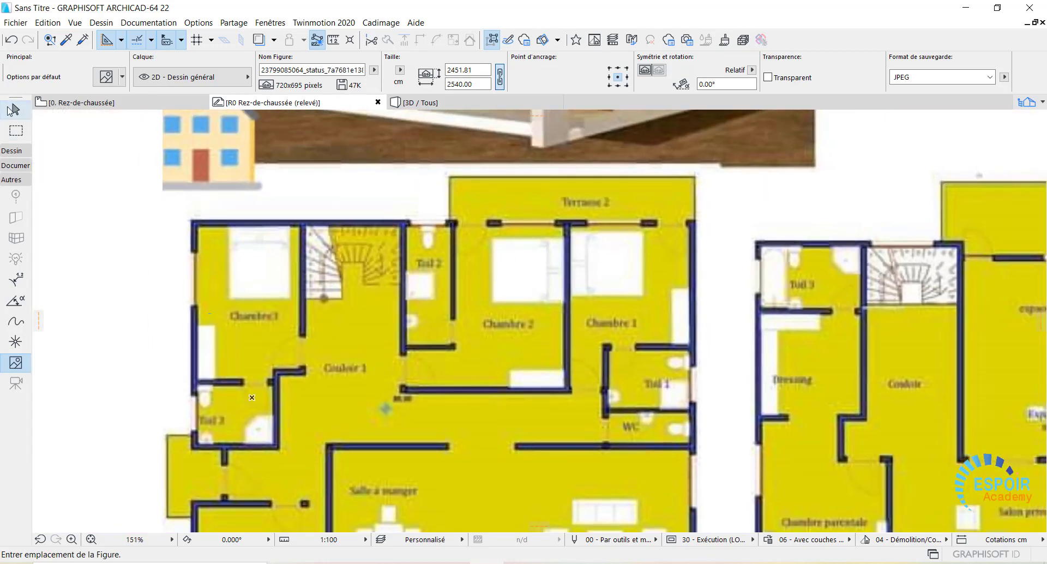
Step: Resize the plan image graphically from the stair-side wall of Toil 2, matching the room's inner width to 165 cm
click(15, 109)
click(565, 318)
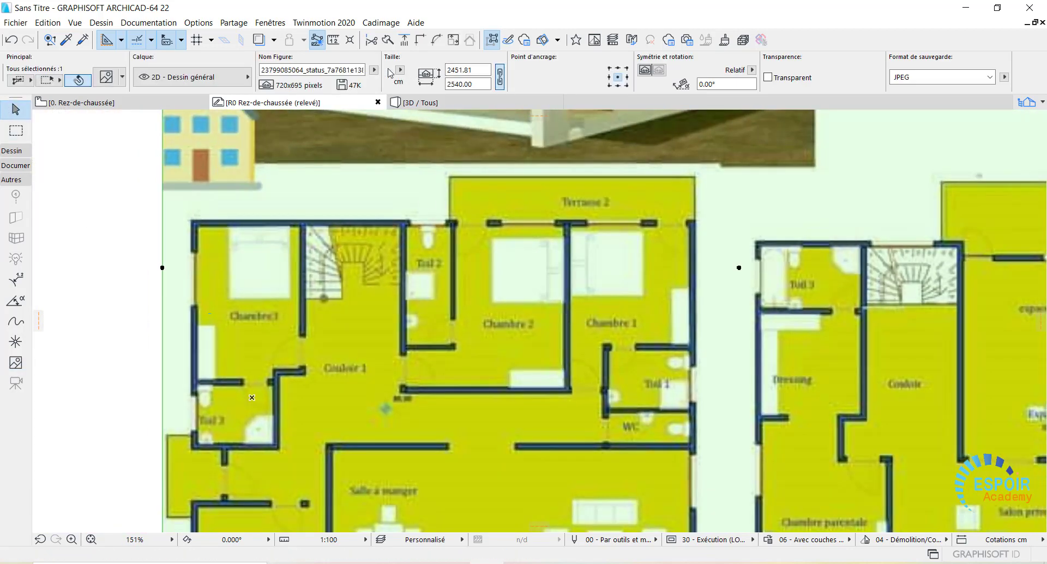
click(452, 39)
click(564, 318)
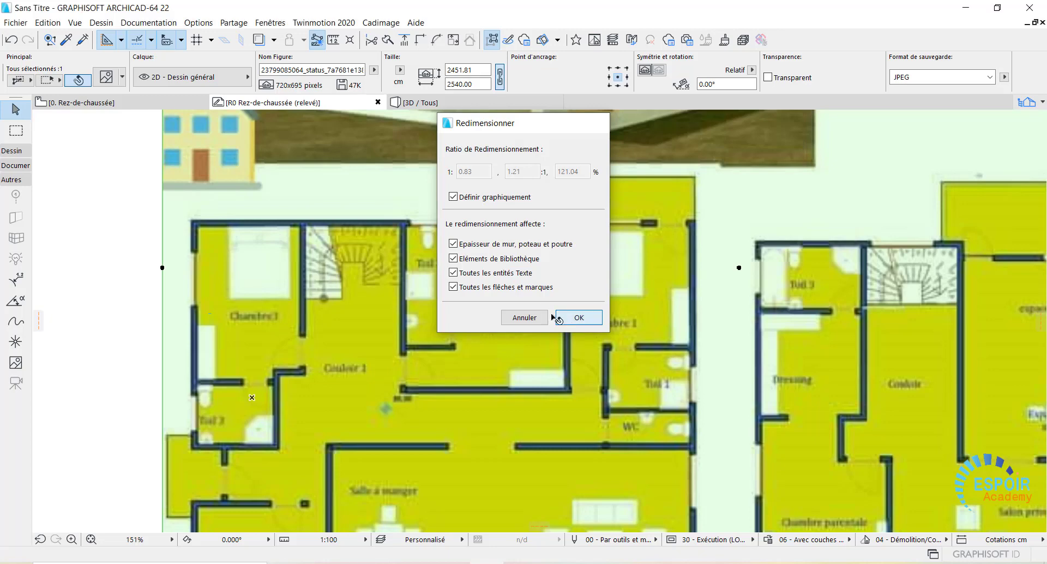
scroll(408, 254, up, 3)
click(404, 250)
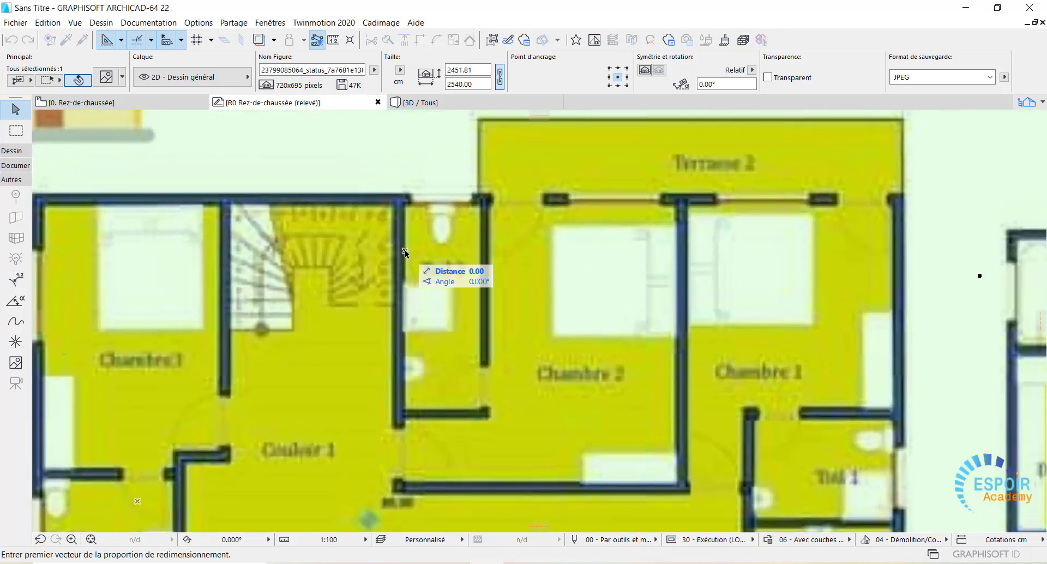
click(482, 251)
text(16)
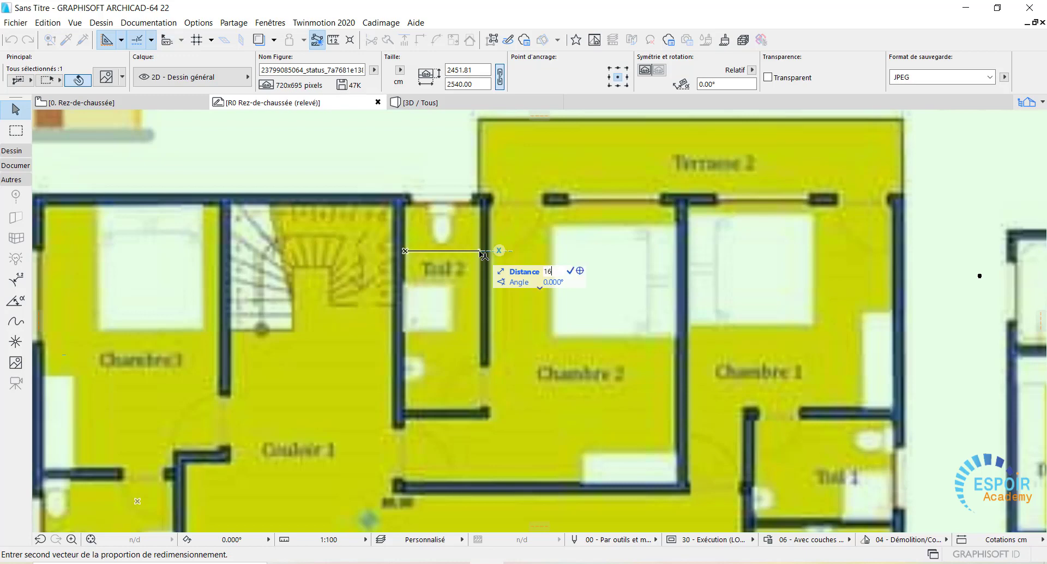
text(5)
key(Return)
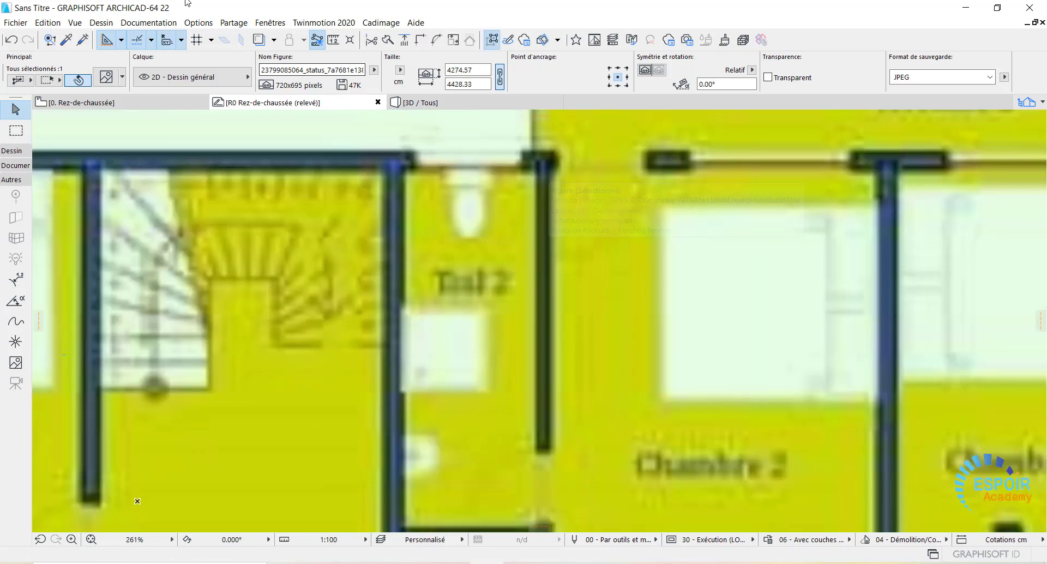
Step: Measure the inner width of Toil 2 between its two side walls on the resized image
click(333, 40)
click(404, 265)
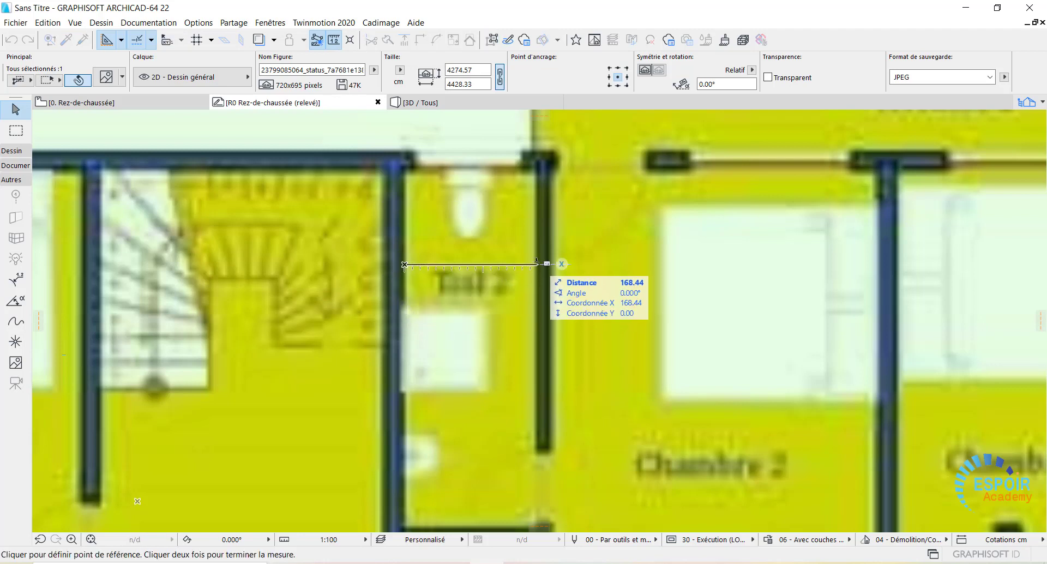
right_click(535, 265)
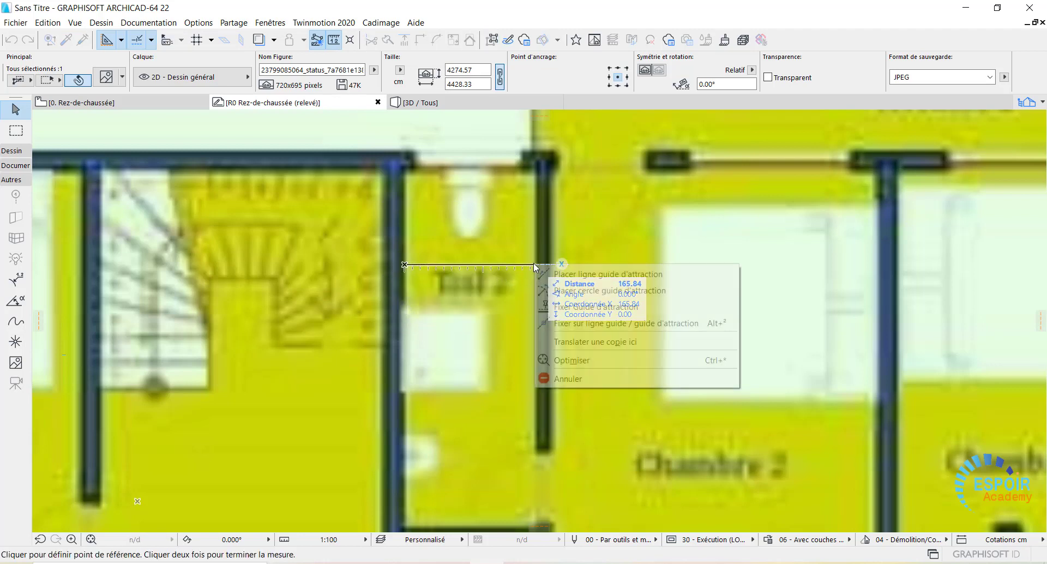
click(567, 378)
scroll(480, 251, down, 10)
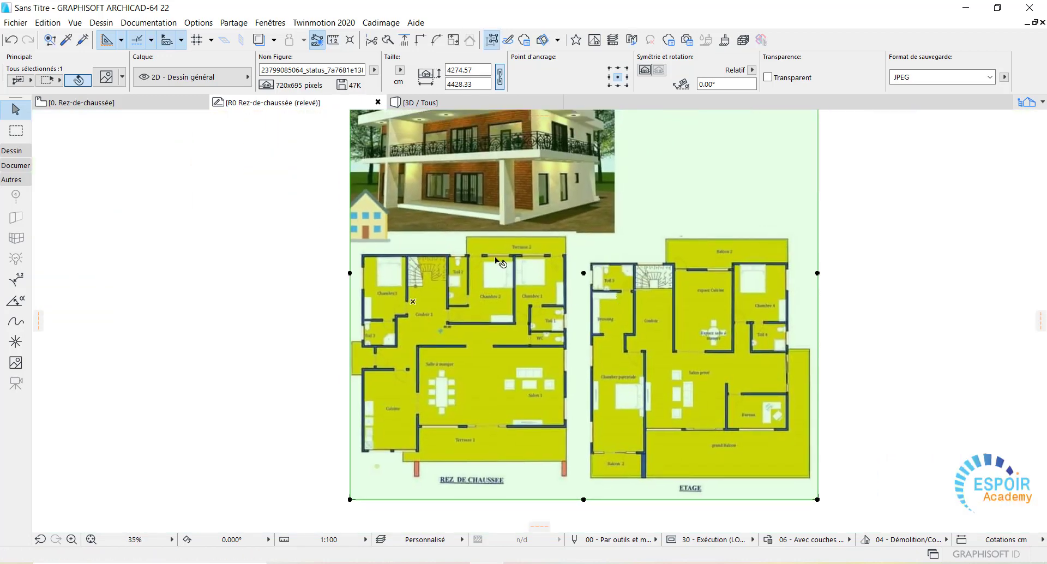
Step: Turn on the trace reference in the 0. Rez-de-chaussée floor plan and return to the R0 Rez-de-chaussée (relevé) worksheet
click(122, 103)
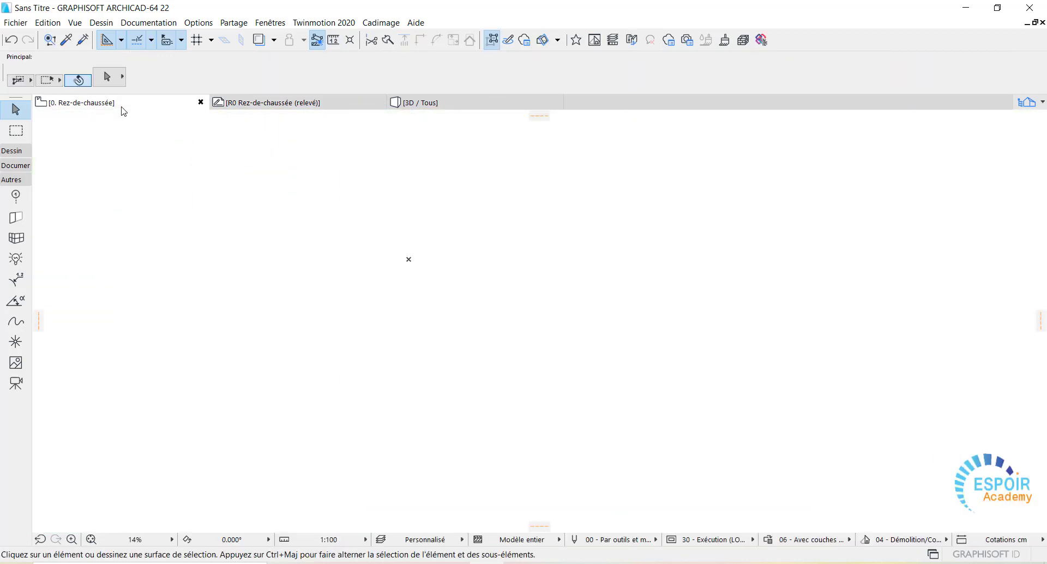
click(260, 39)
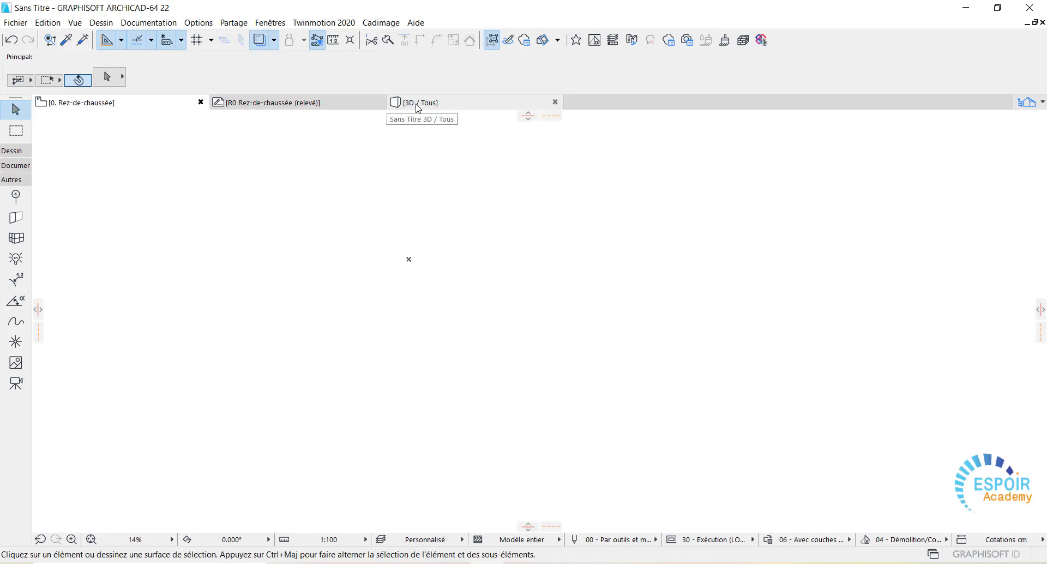
click(319, 103)
scroll(494, 222, down, 3)
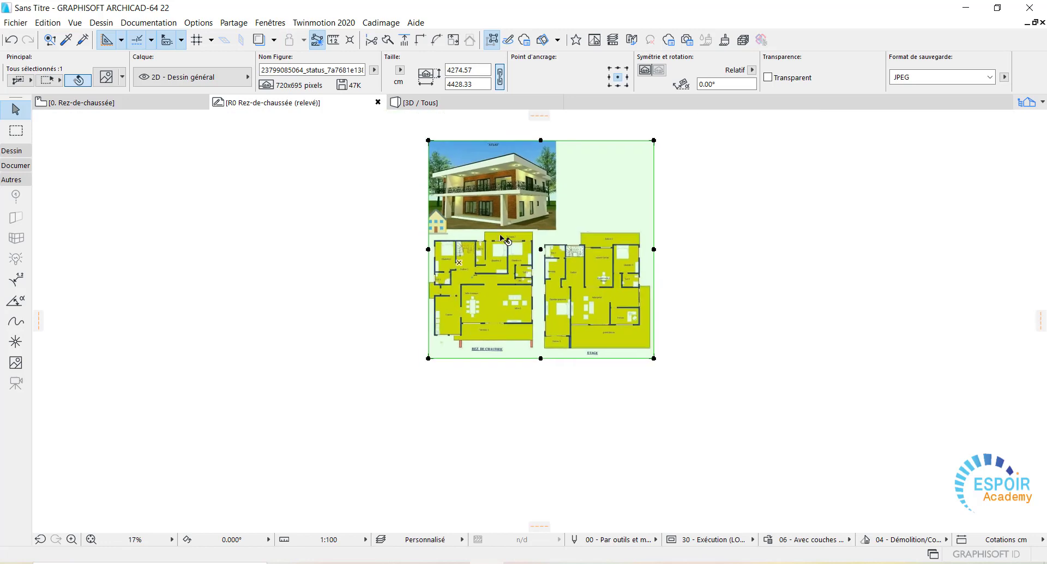